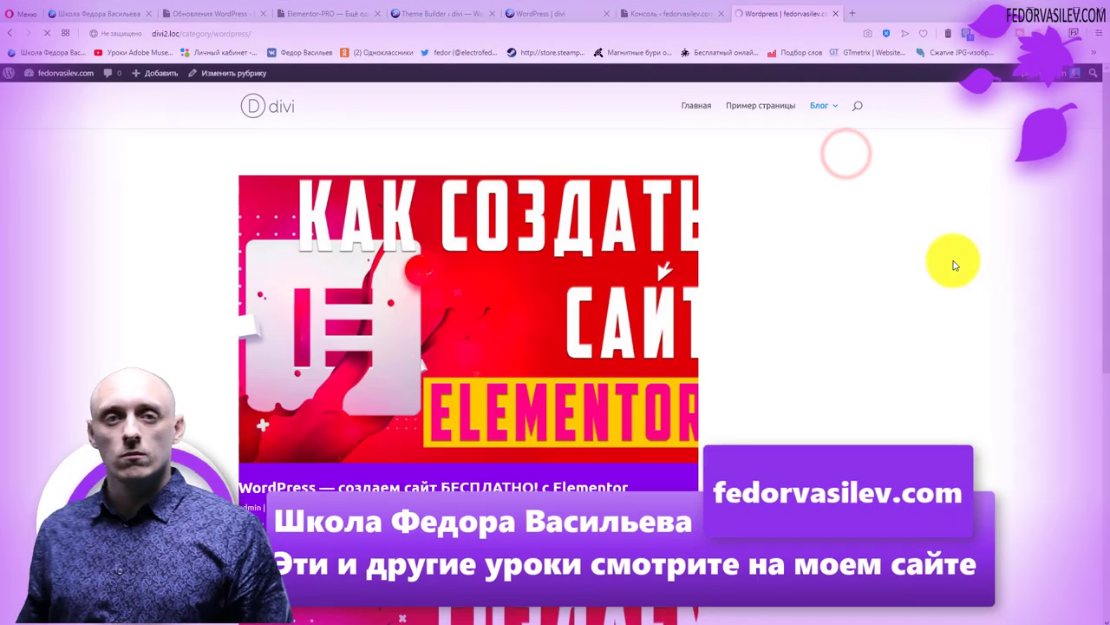
Open the post «WordPress — создаем сайт БЕСПЛАТНО! с Elementor» and look through its page down to the footer
left_click(577, 265)
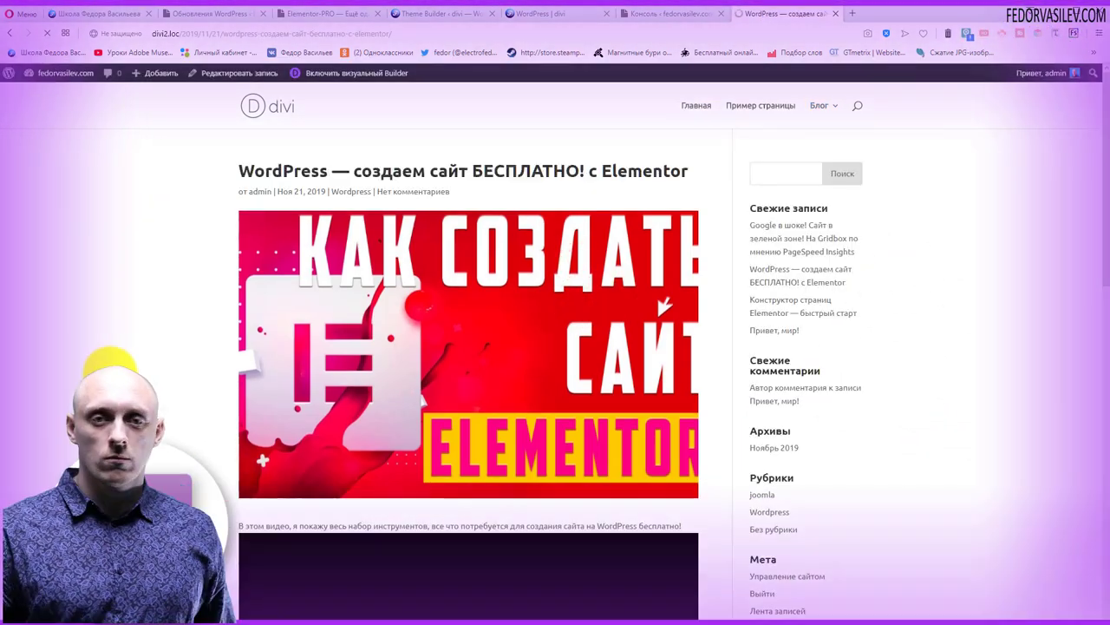
scroll(480, 160, "down", 7)
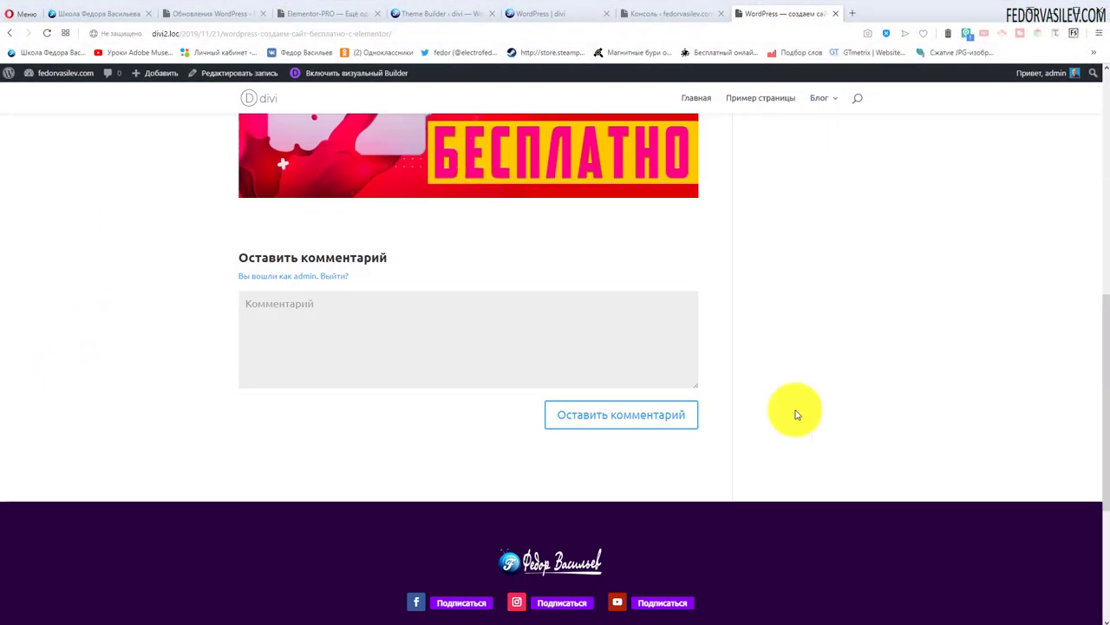
scroll(795, 412, "up", 8)
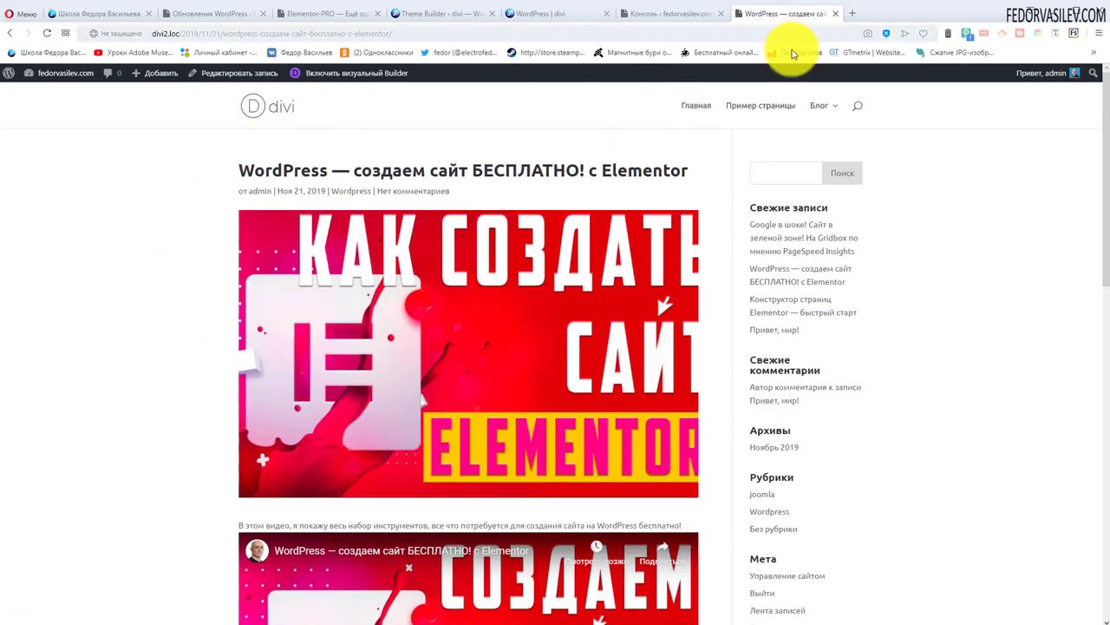
Open the Wordpress category of the blog and look through its list of posts
mouse_move(825, 107)
left_click(847, 154)
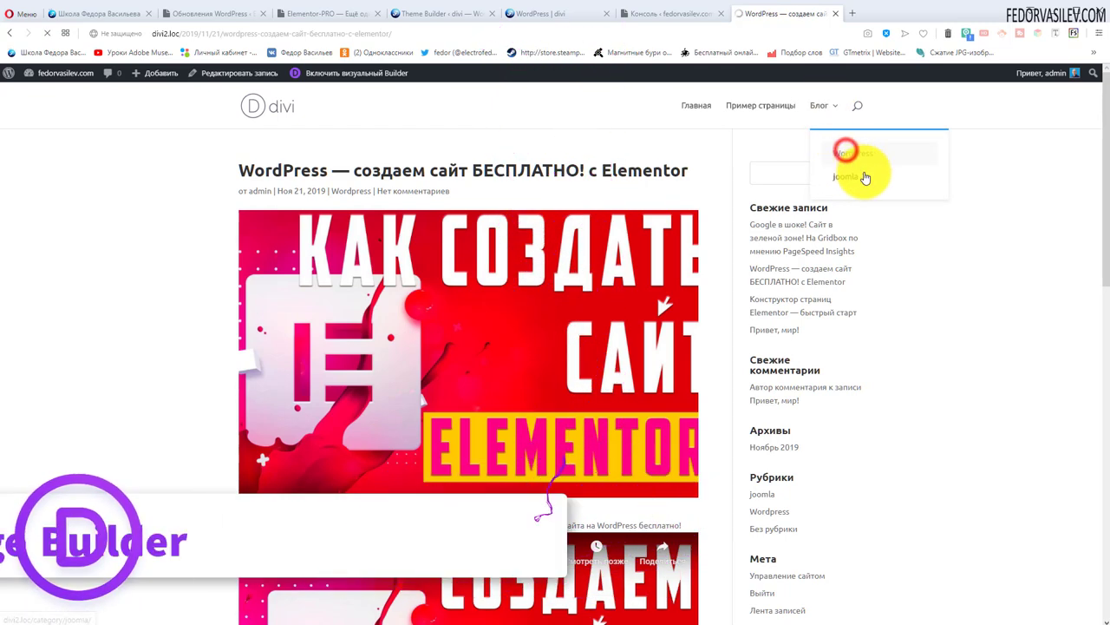
scroll(526, 266, "down", 3)
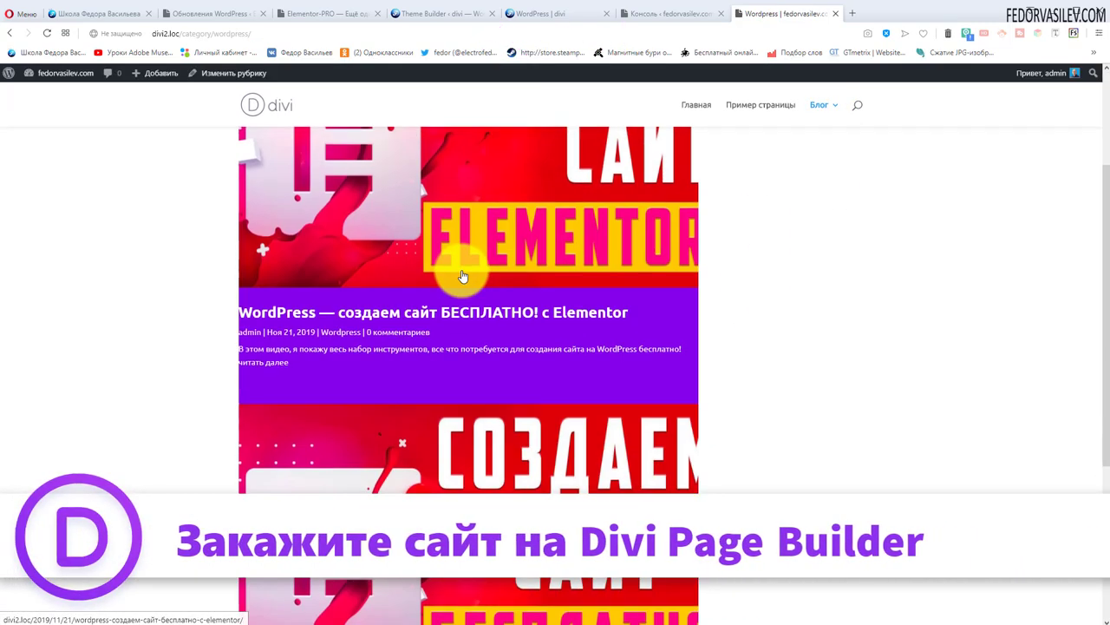
scroll(460, 346, "up", 2)
scroll(409, 292, "down", 5)
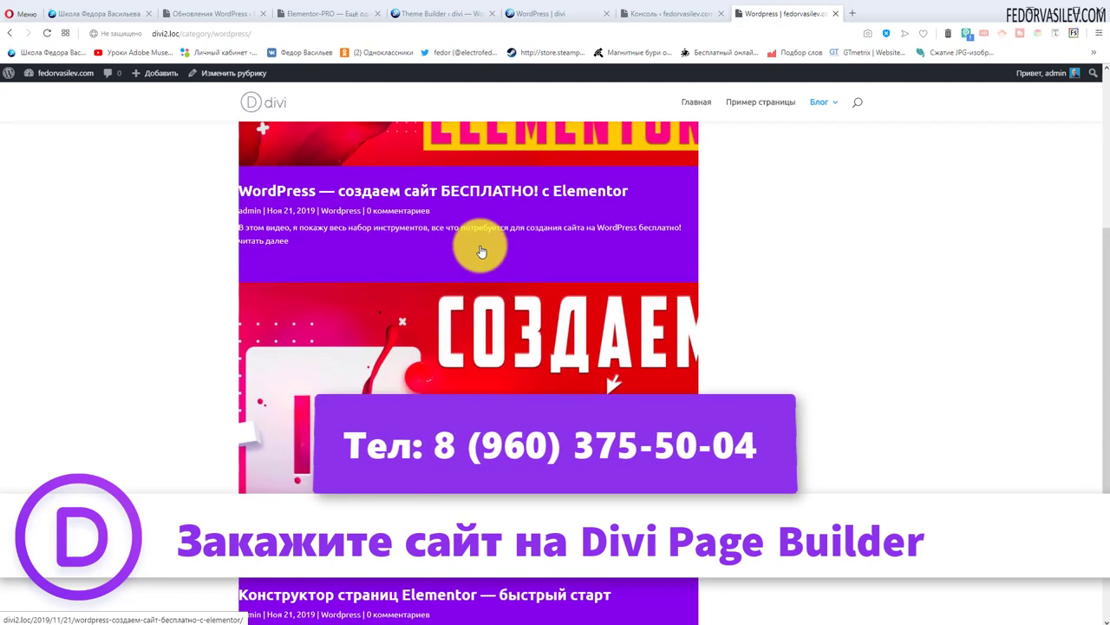
scroll(408, 322, "up", 2)
scroll(412, 328, "up", 4)
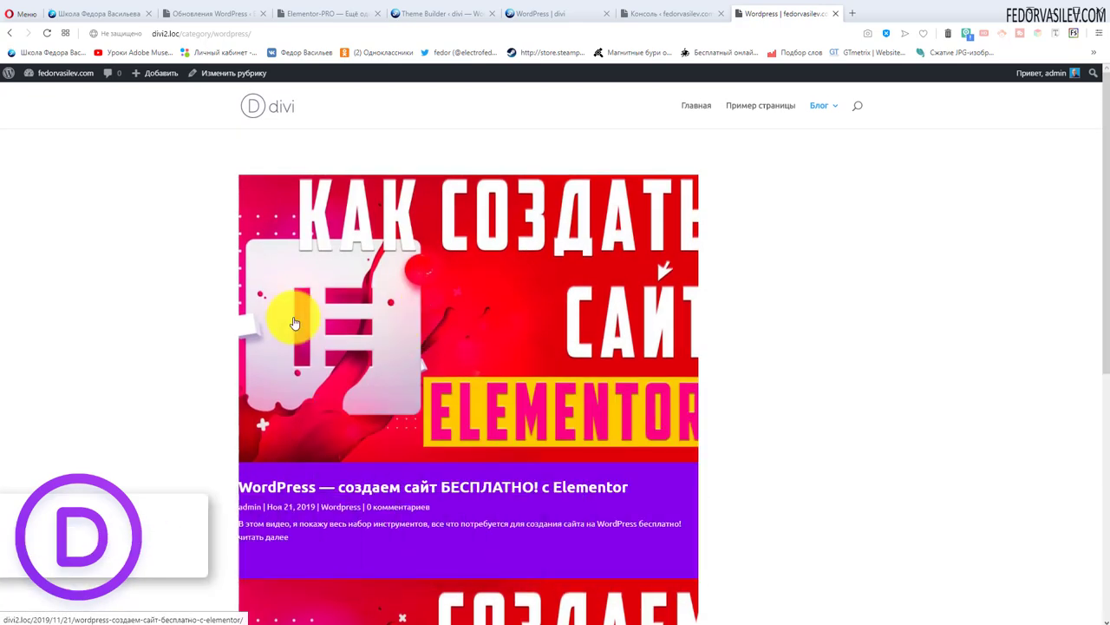
Open the first post of the category and examine its default layout, including the comment form
left_click(240, 315)
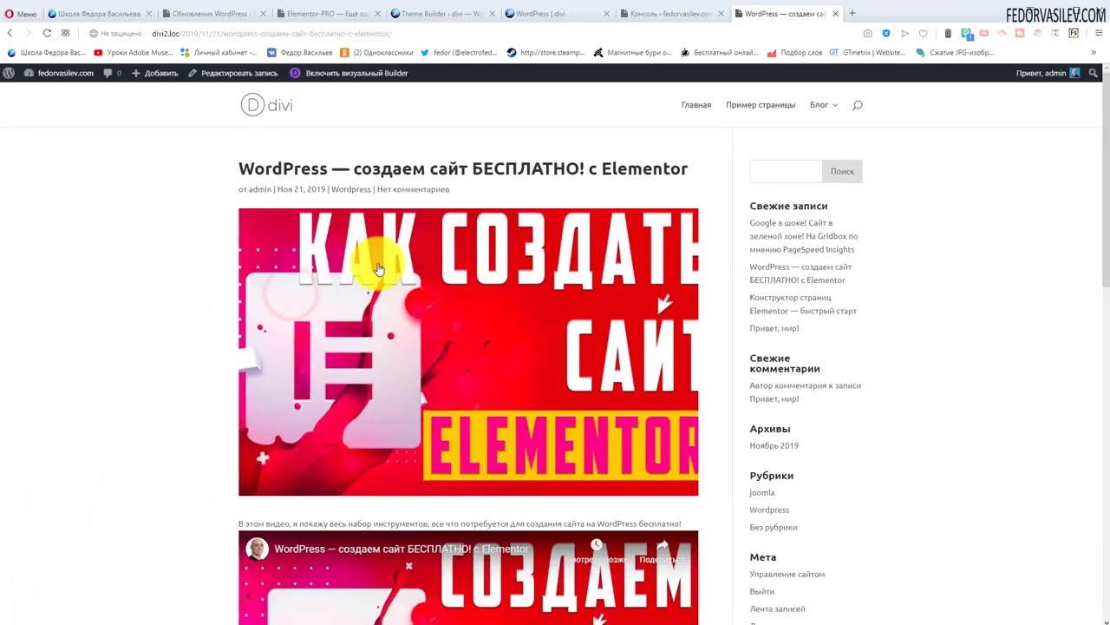
scroll(354, 488, "down", 7)
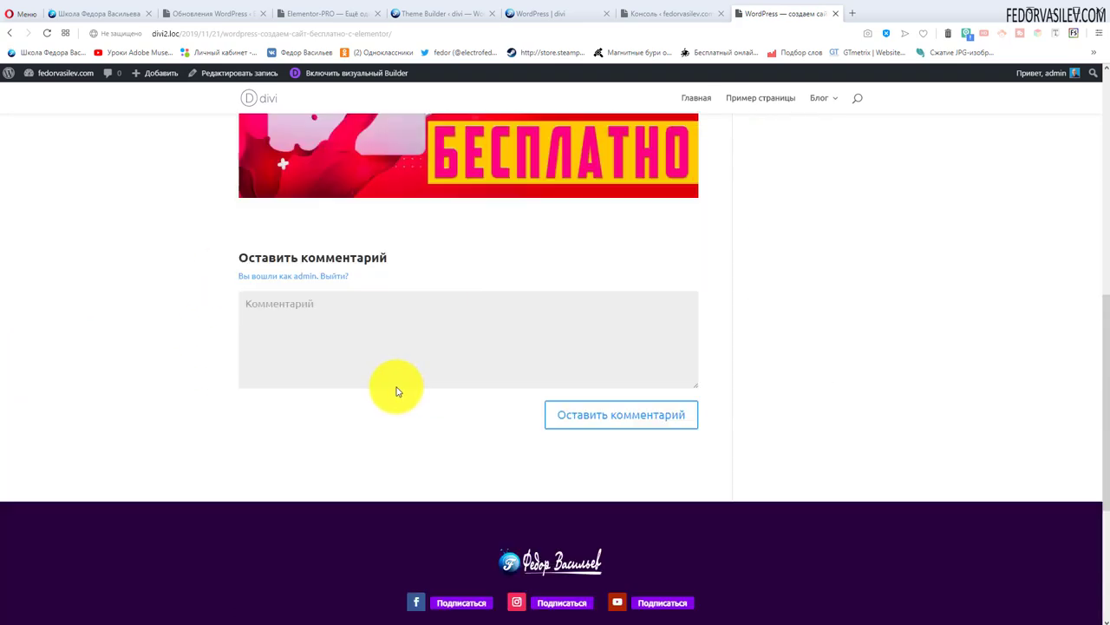
scroll(396, 390, "up", 2)
scroll(397, 391, "down", 3)
left_click(329, 282)
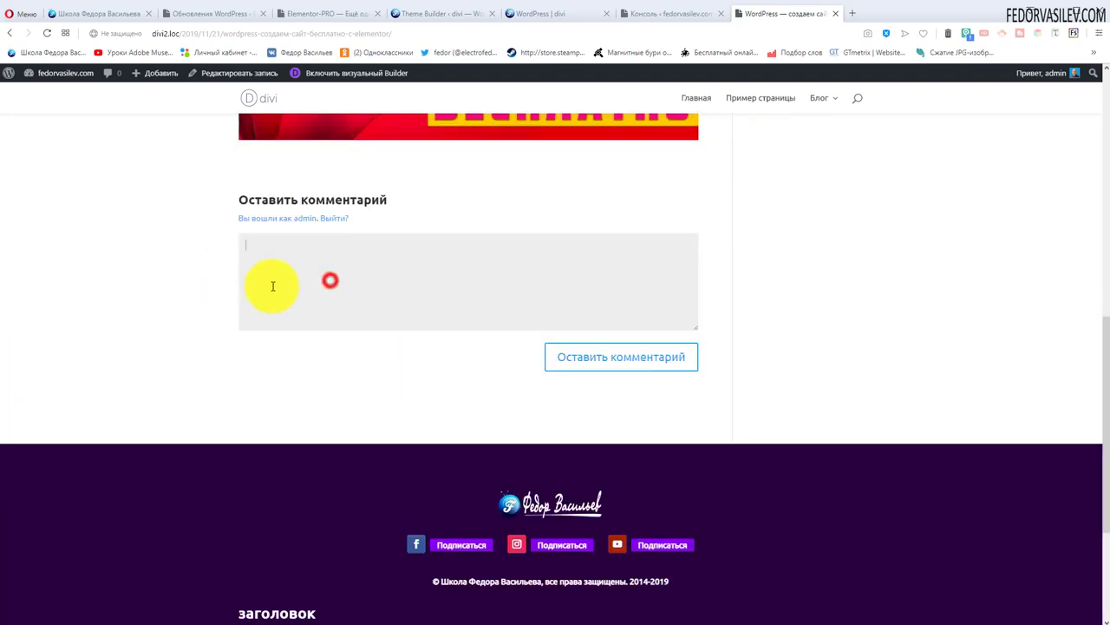
scroll(451, 365, "up", 10)
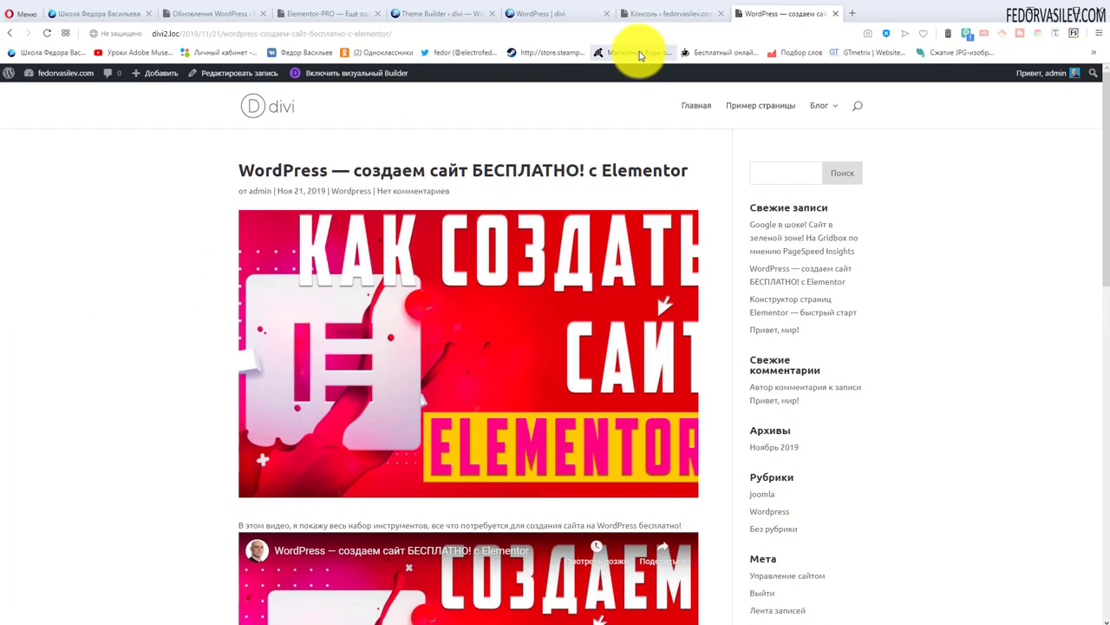
On the reference site, examine the custom layout of the post «Конструктор страниц Elementor — быстрый старт»: heading, video, author block and comment form
left_click(555, 13)
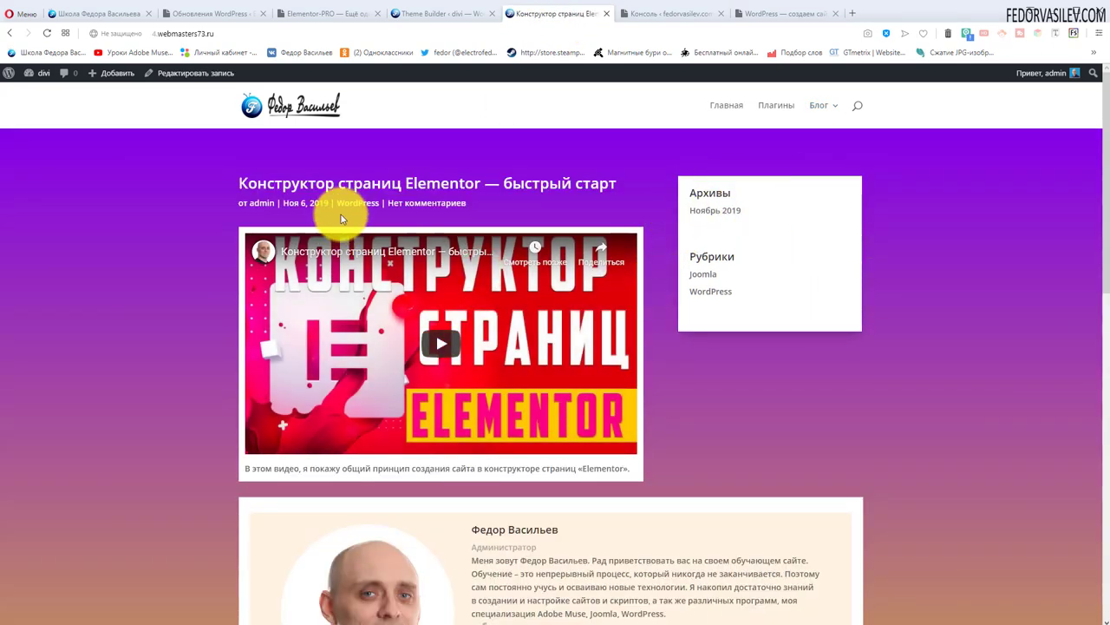
left_click_drag(519, 209, 406, 343)
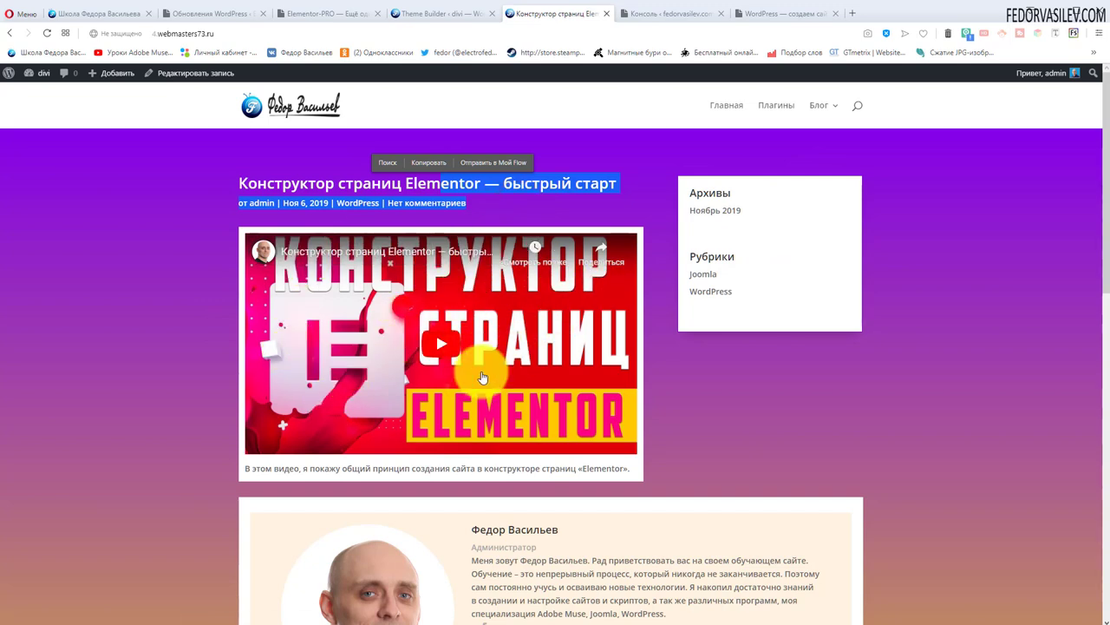
scroll(322, 315, "down", 3)
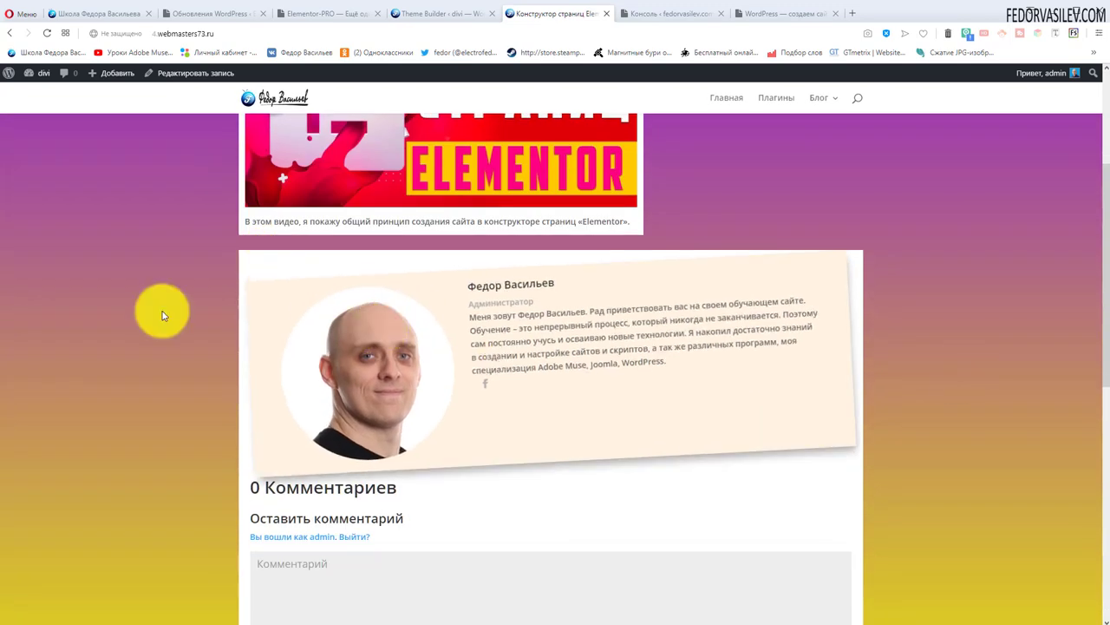
scroll(164, 347, "down", 2)
left_click(382, 429)
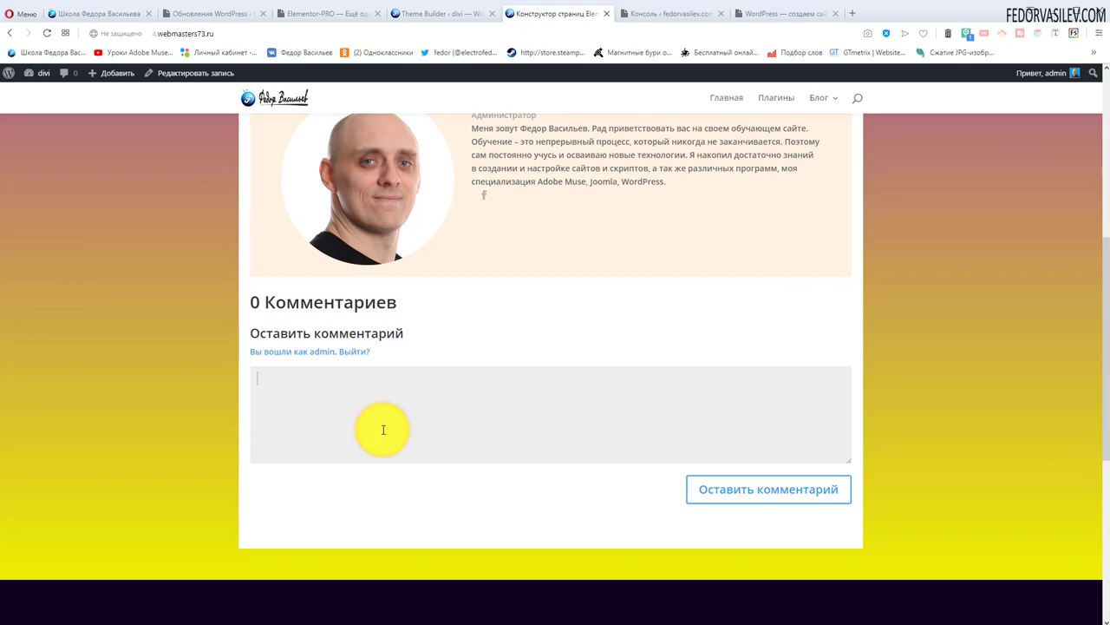
Return to the post on divi2.loc and compare its default layout with the reference post
key("ctrl+Tab")
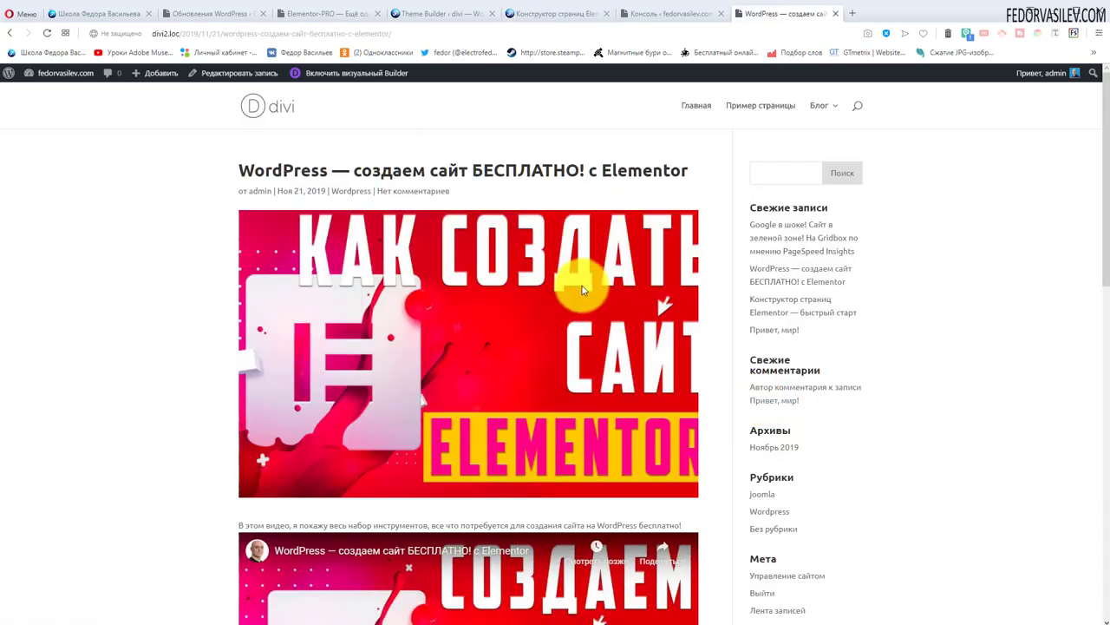
scroll(578, 280, "down", 7)
key("Home")
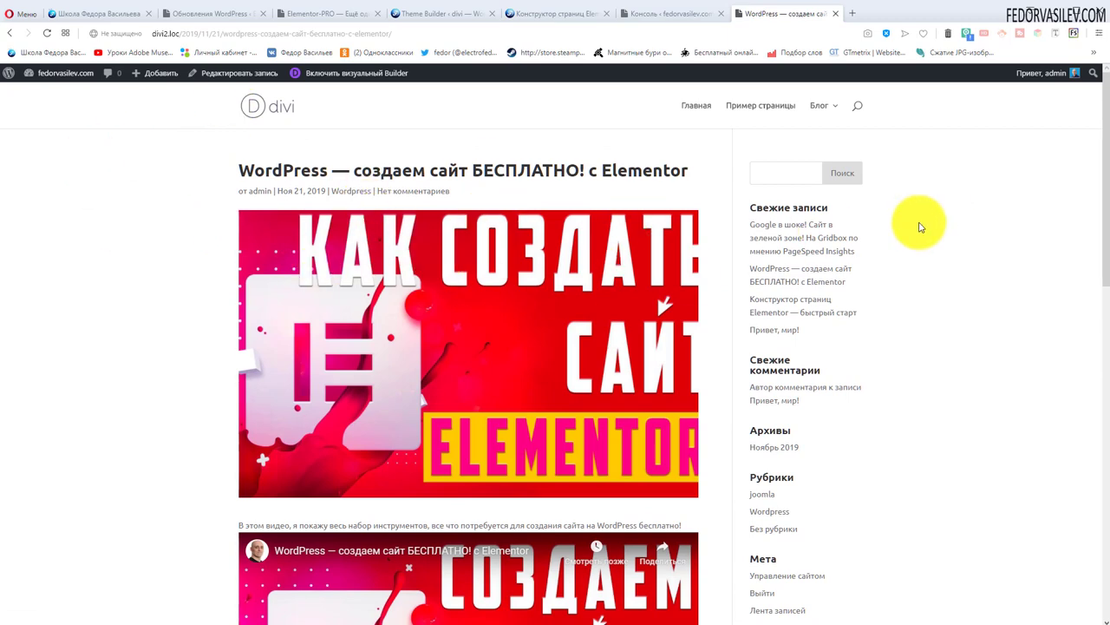
scroll(907, 230, "down", 7)
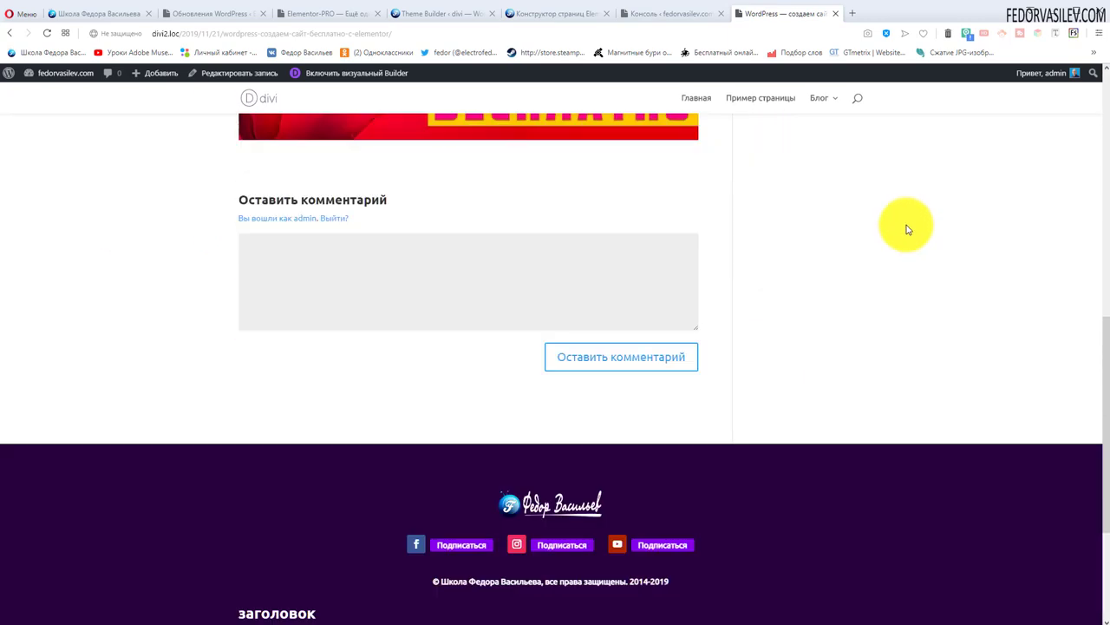
scroll(907, 230, "up", 5)
scroll(908, 230, "up", 3)
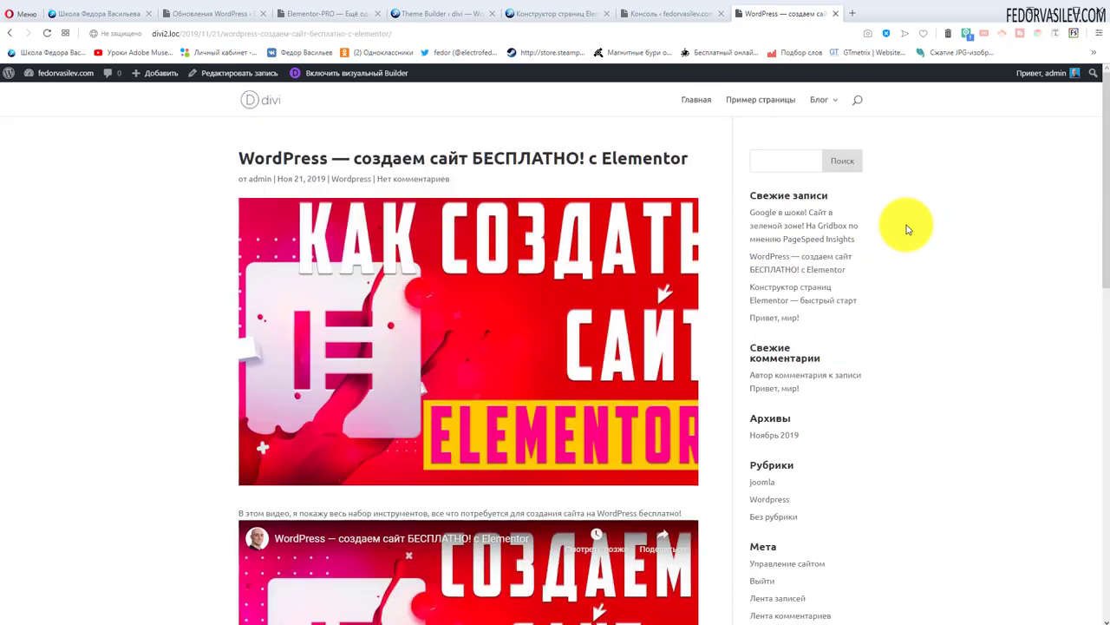
In the Divi Theme Builder of divi2.loc, create a new template assigned to «Все Записи»
left_click(668, 16)
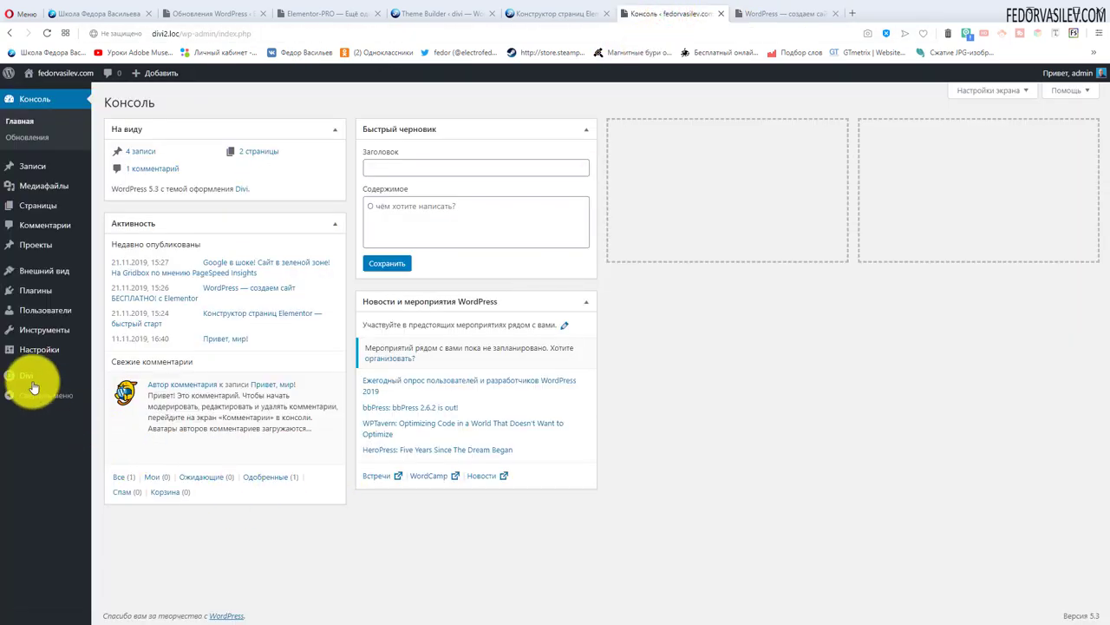
mouse_move(31, 384)
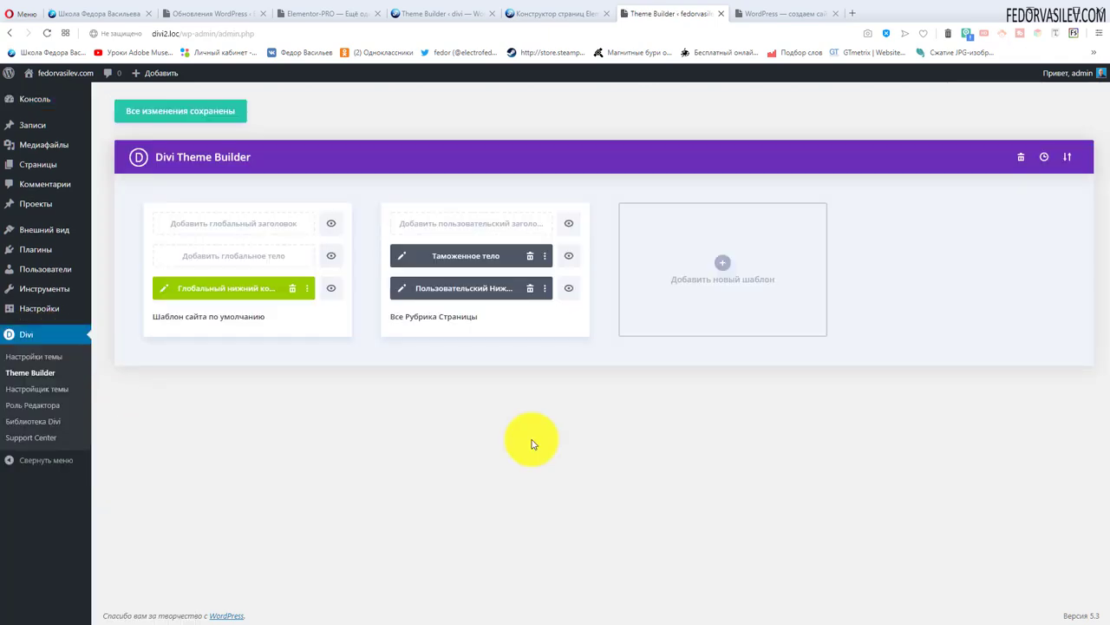
left_click(729, 271)
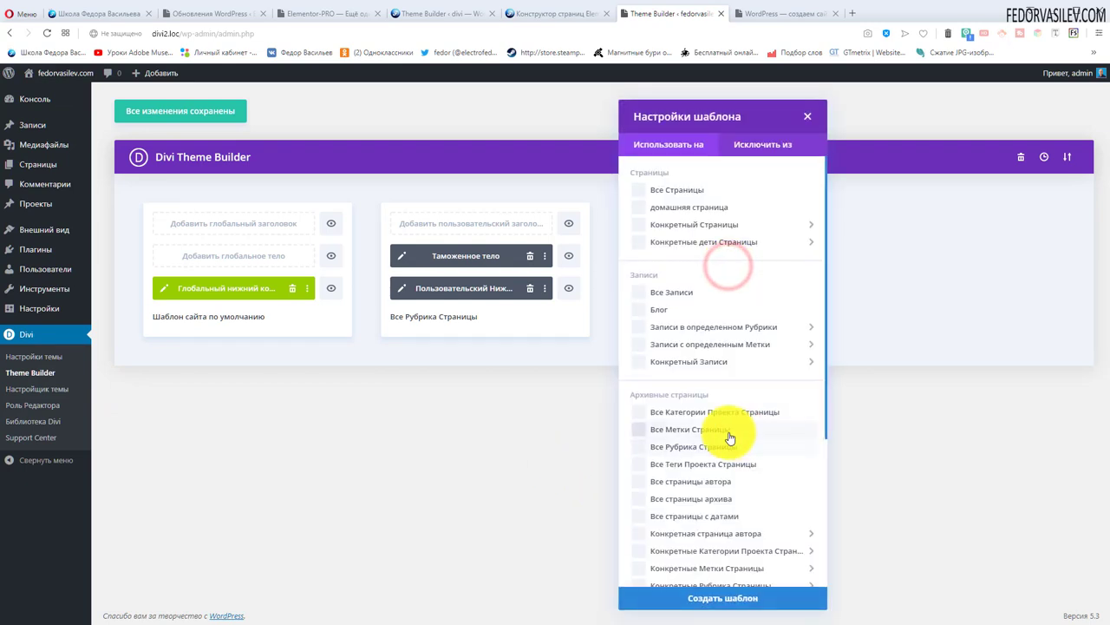
left_click(640, 298)
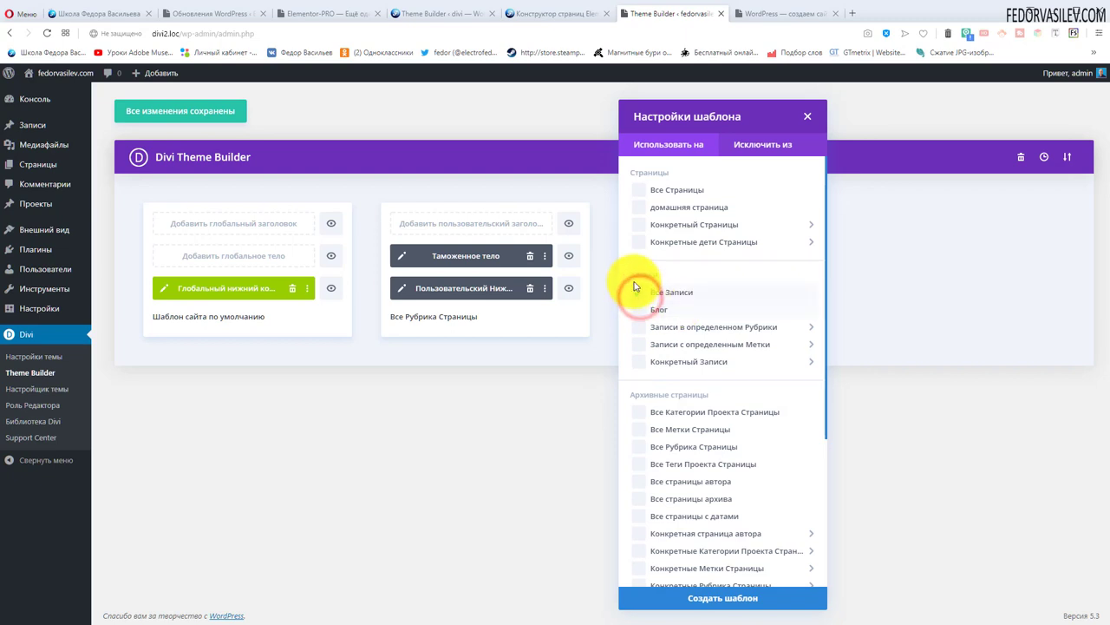
left_click(716, 602)
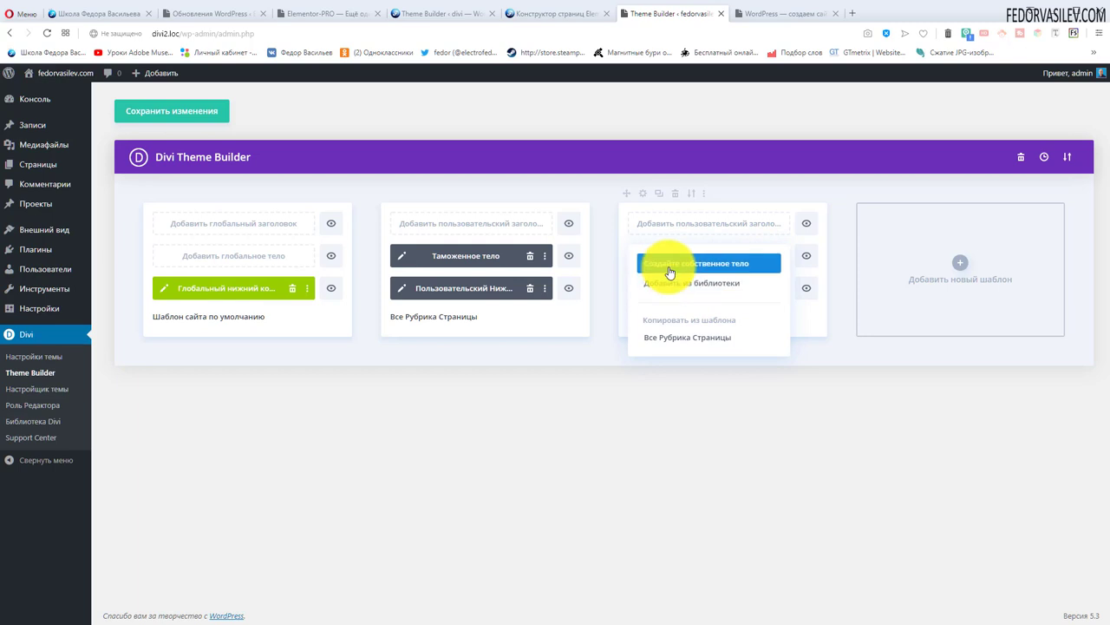
Build a custom body for the new template and insert a two-column row with a wide first column and a narrow second column
left_click(727, 268)
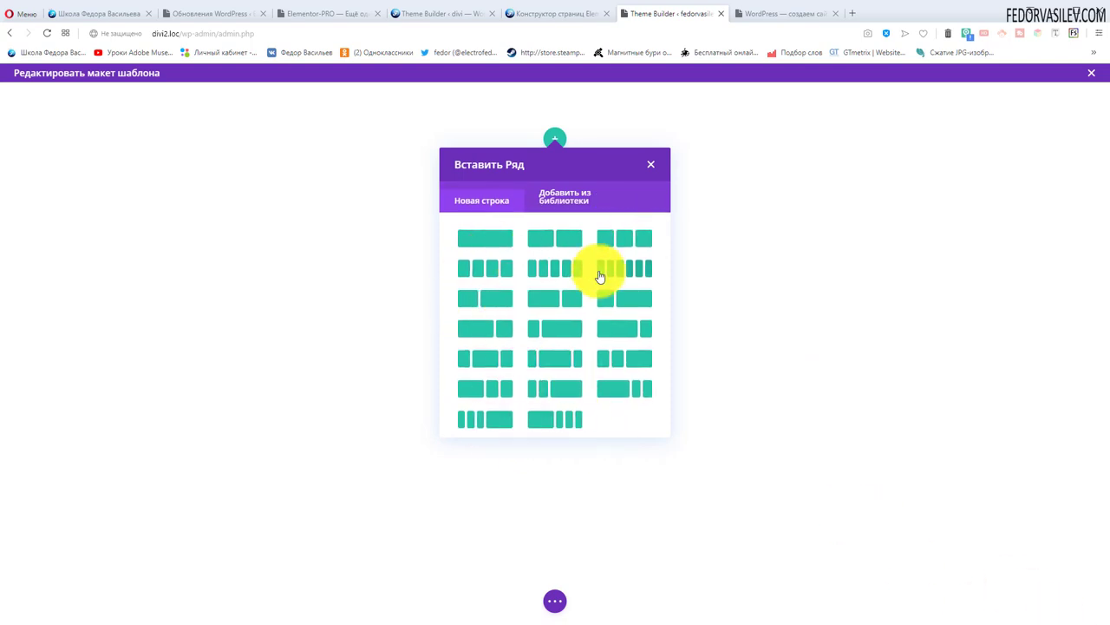
left_click(619, 332)
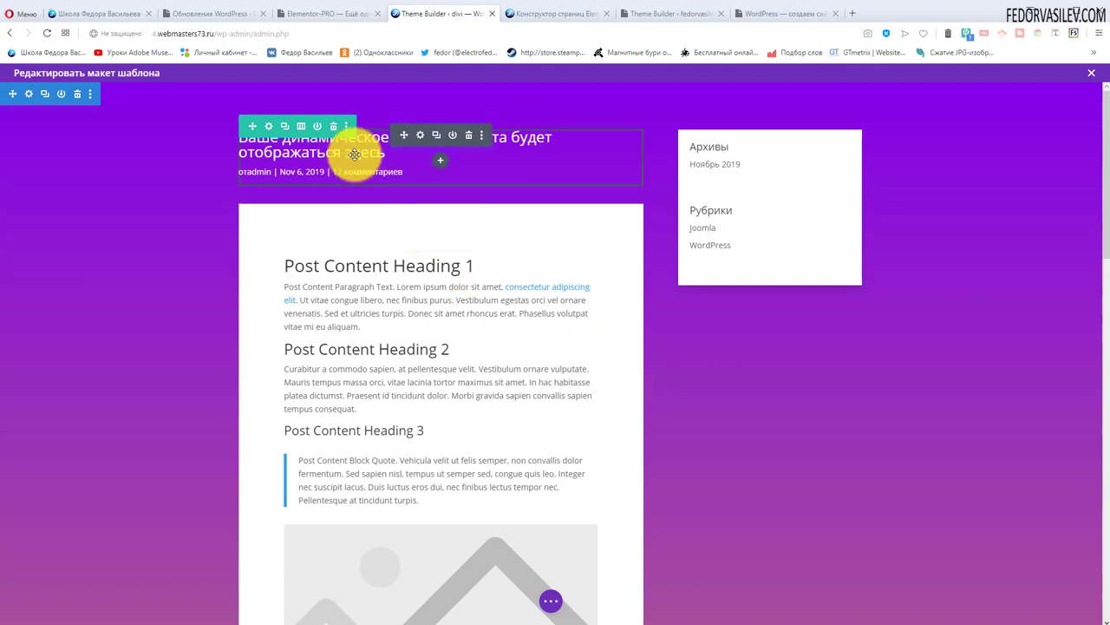
Check the heading module in the reference template and insert the same «Заголовок поста» module in the new row's wide column
scroll(416, 223, "down", 5)
scroll(409, 223, "up", 5)
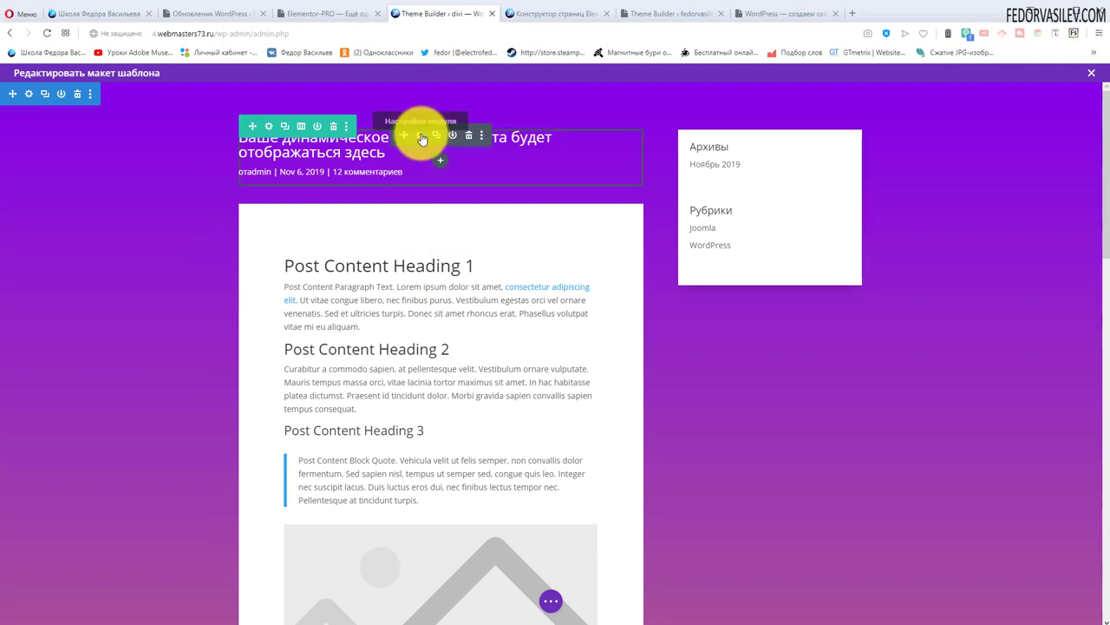
left_click(421, 136)
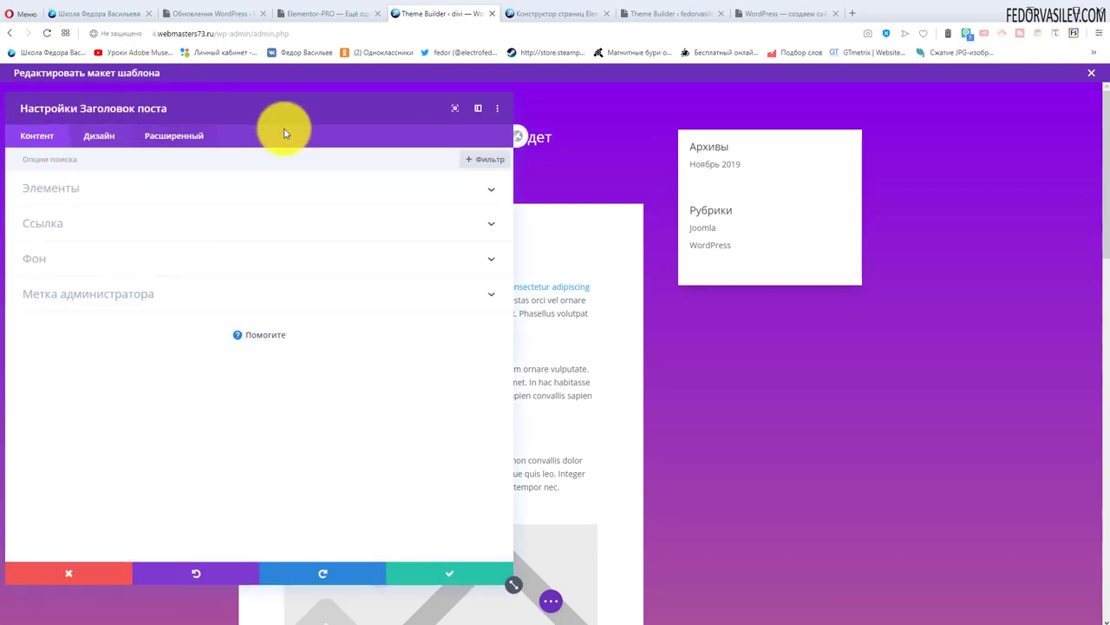
left_click(640, 15)
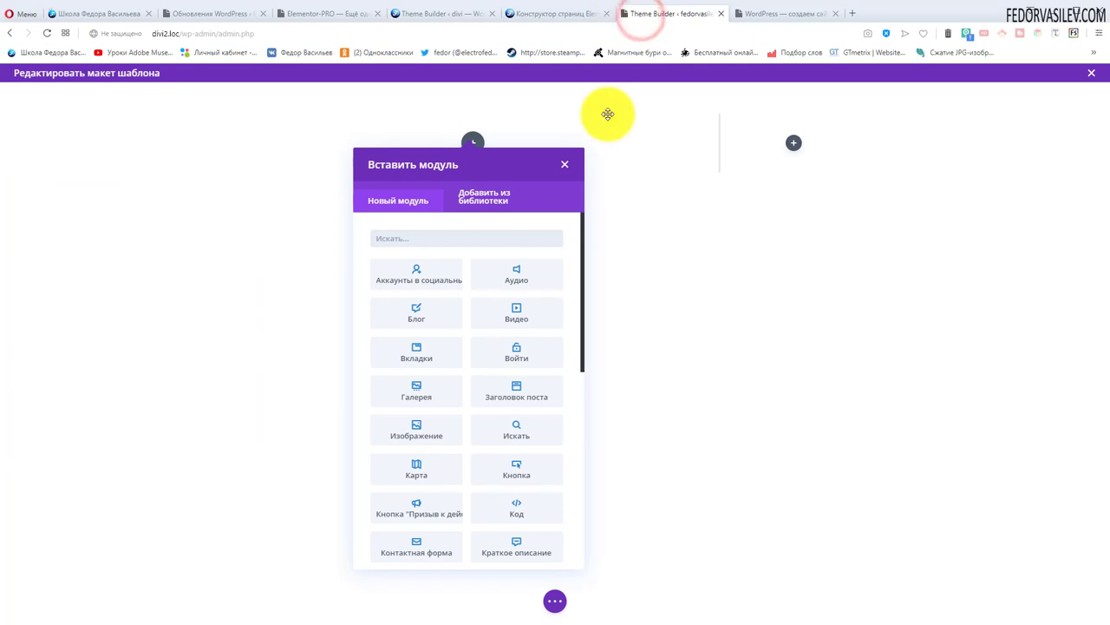
left_click(518, 393)
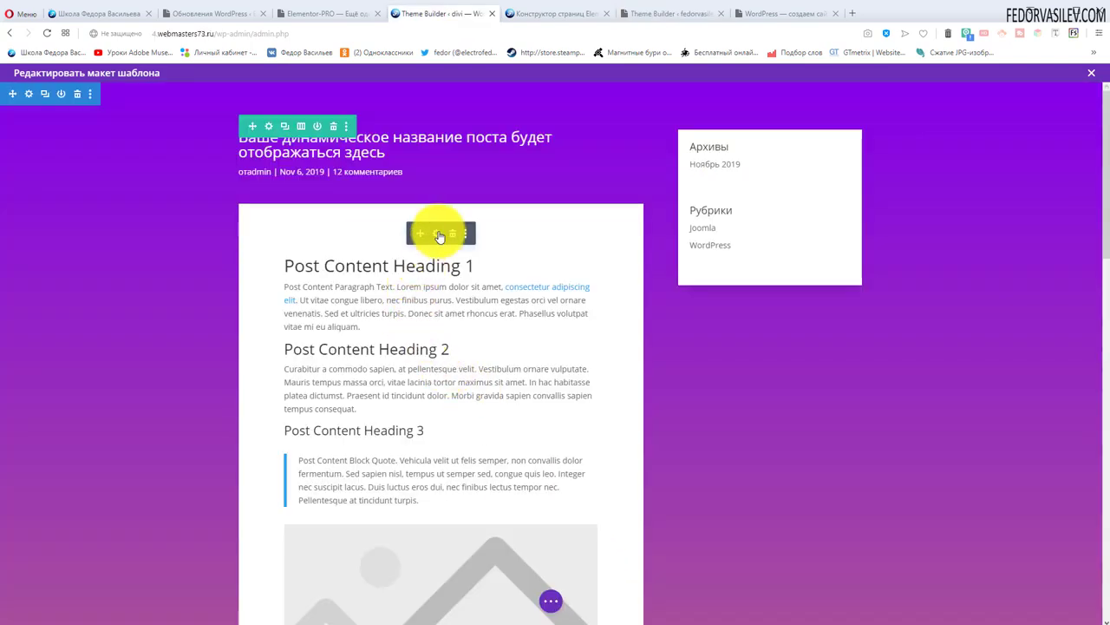
Check the content module in the reference template and insert the same «Разместить контент» module below the post heading on divi2.loc
left_click(438, 234)
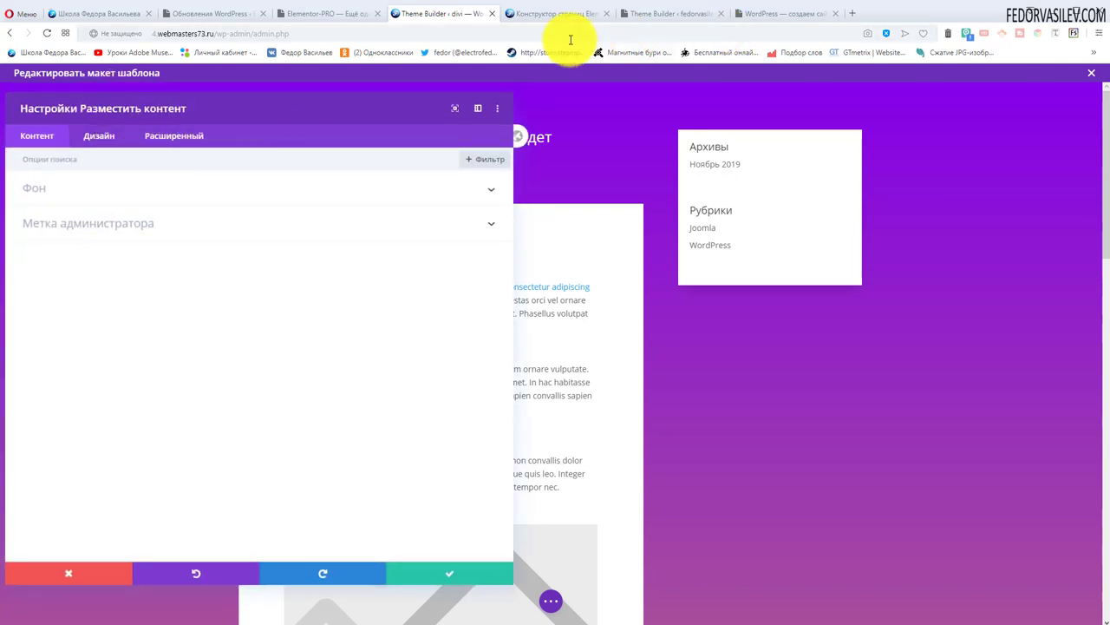
key("ctrl+Tab")
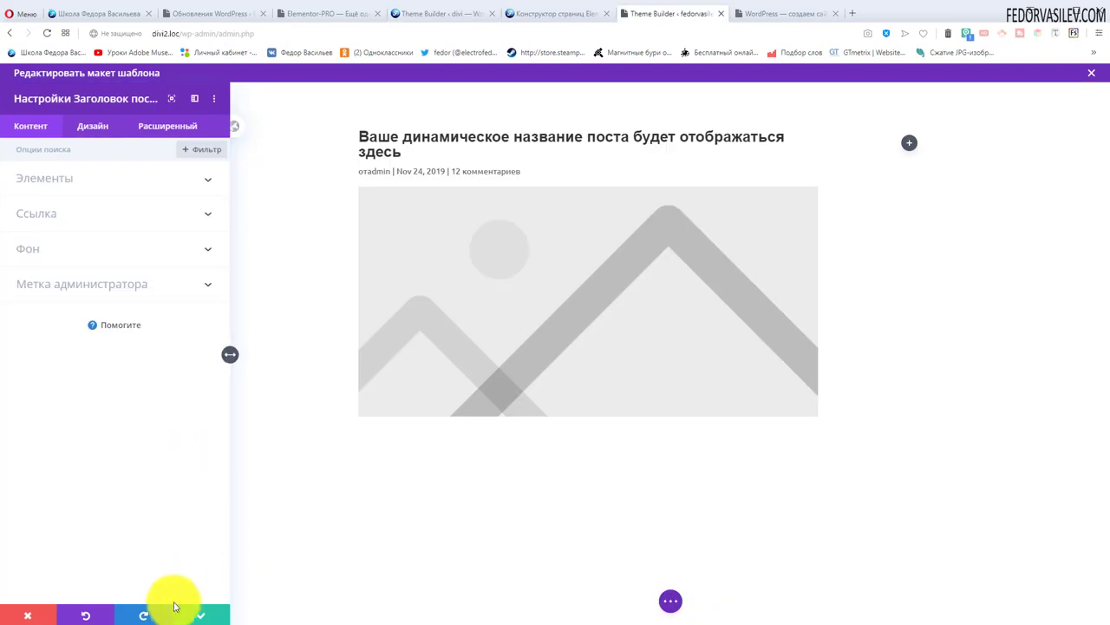
left_click(199, 616)
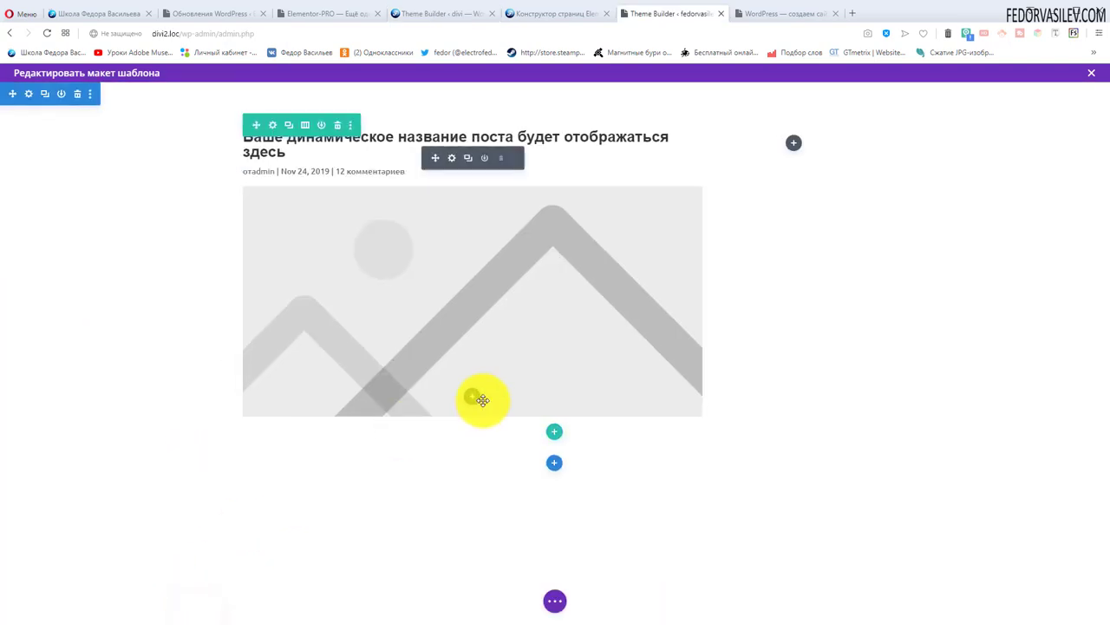
left_click(471, 397)
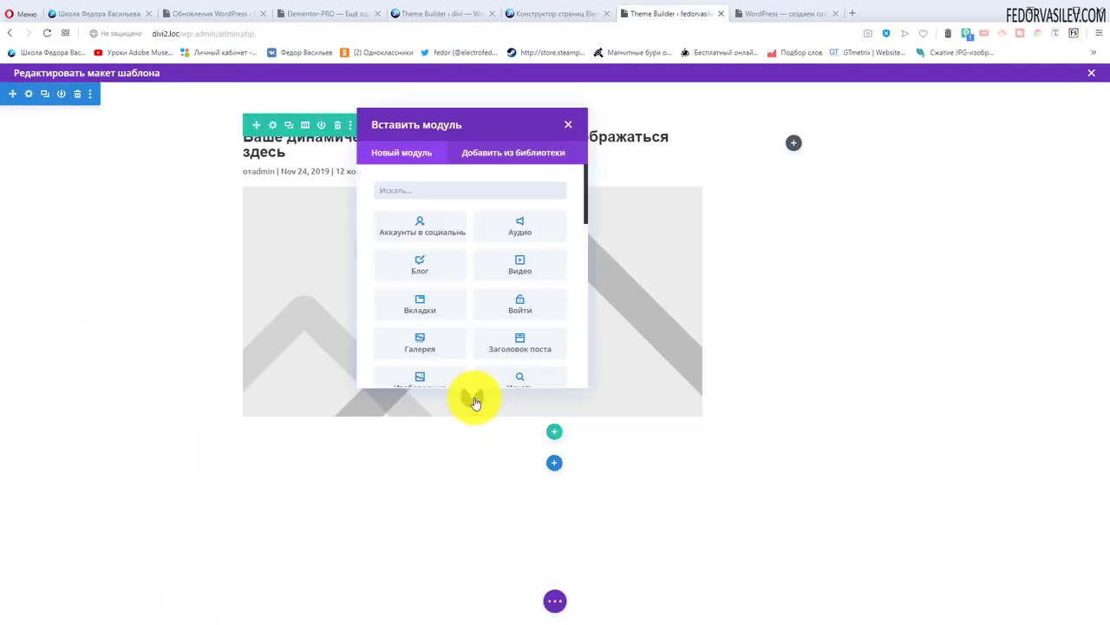
scroll(409, 274, "down", 5)
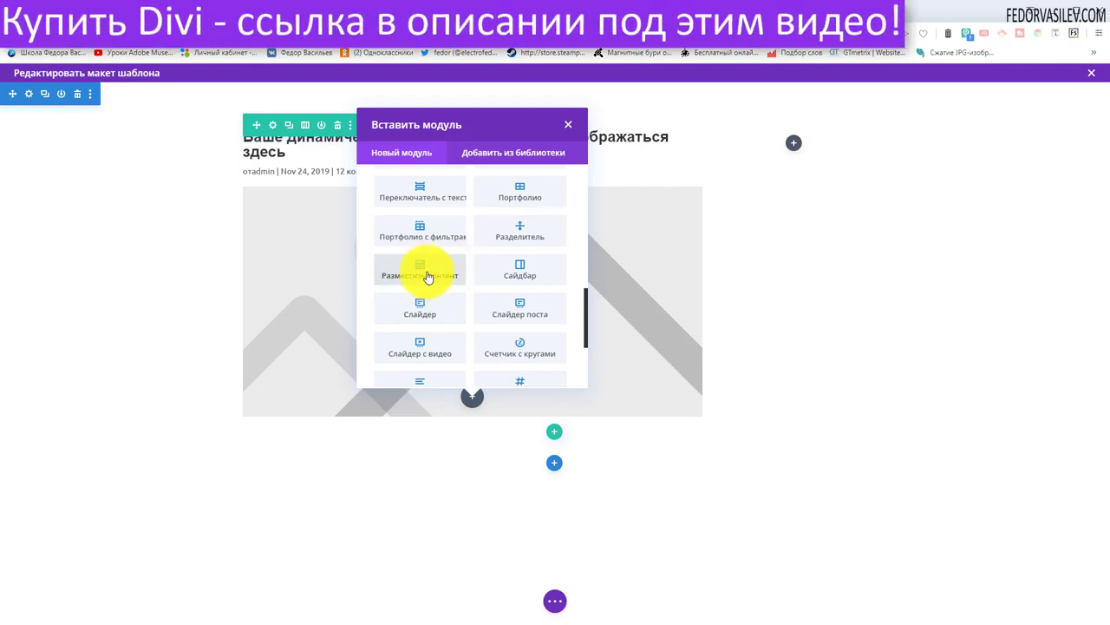
left_click(426, 276)
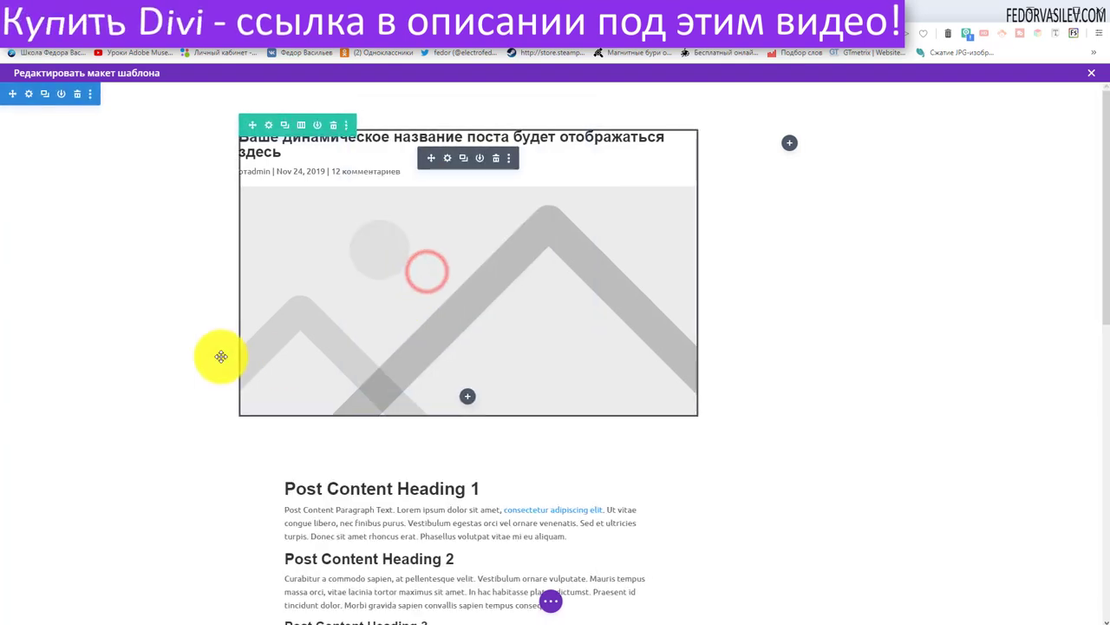
Examine the sample headings, quote, image and lists of the post content module in the new template
scroll(220, 356, "down", 3)
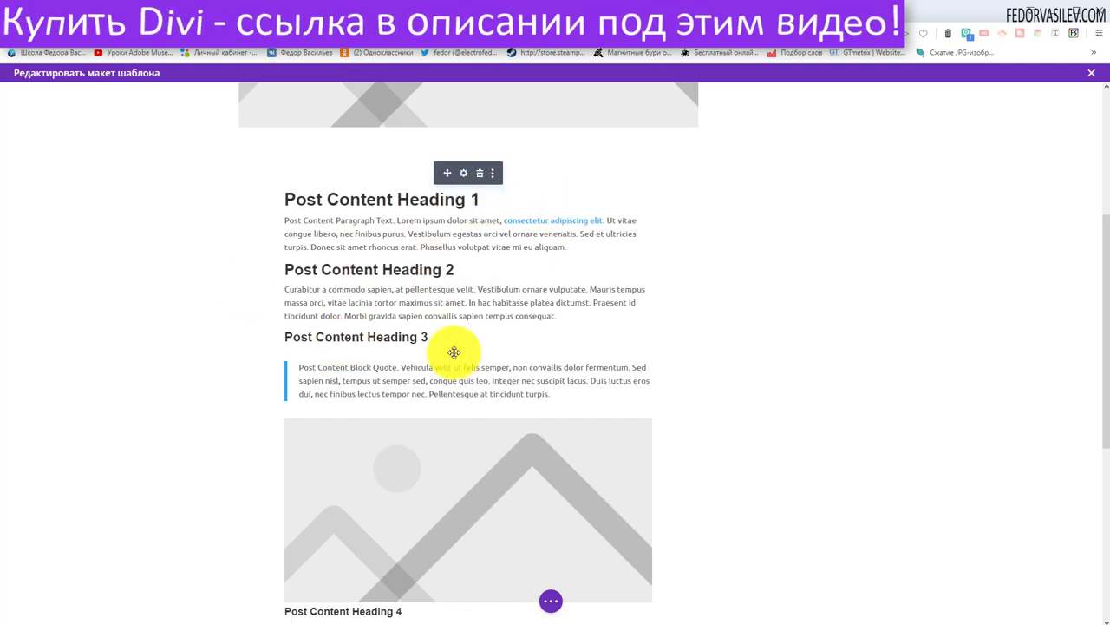
scroll(438, 329, "down", 3)
scroll(400, 302, "down", 2)
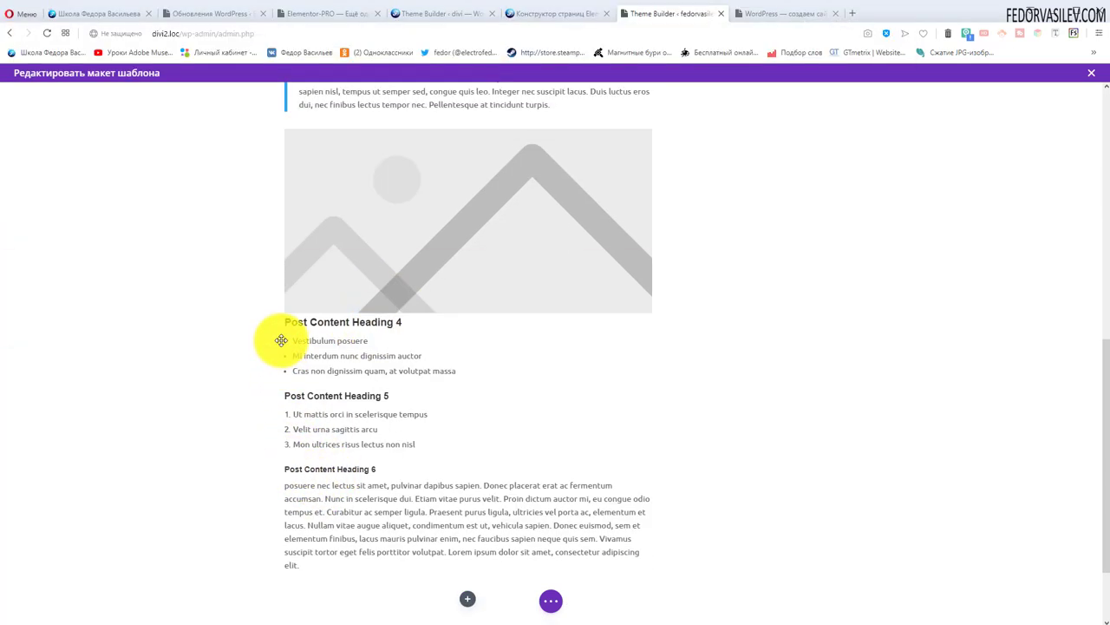
scroll(310, 478, "down", 2)
scroll(365, 472, "up", 6)
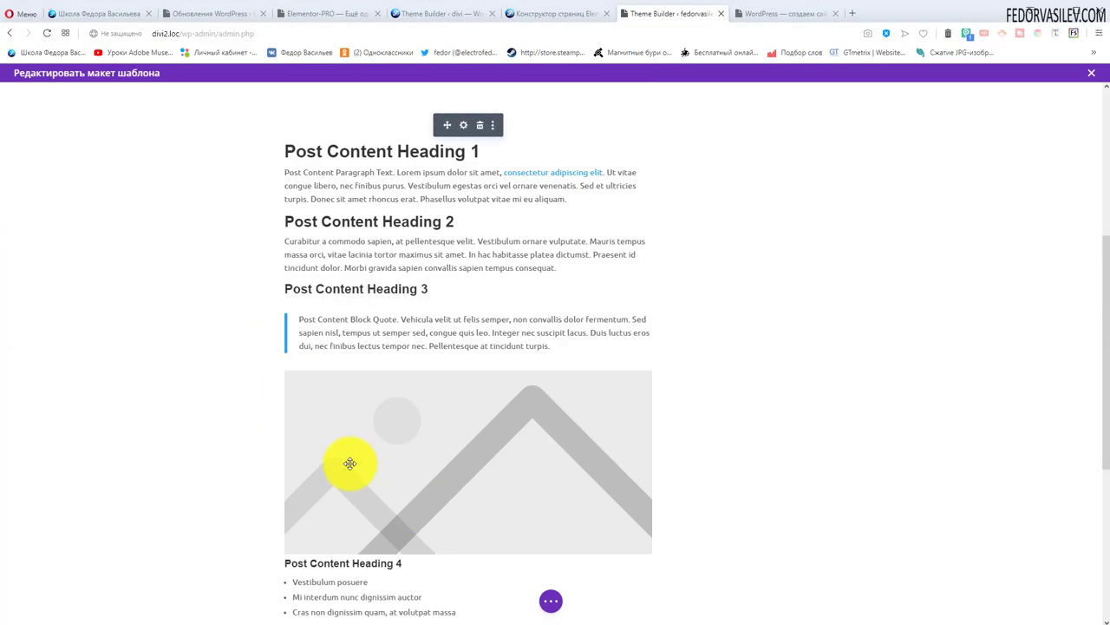
scroll(413, 402, "up", 2)
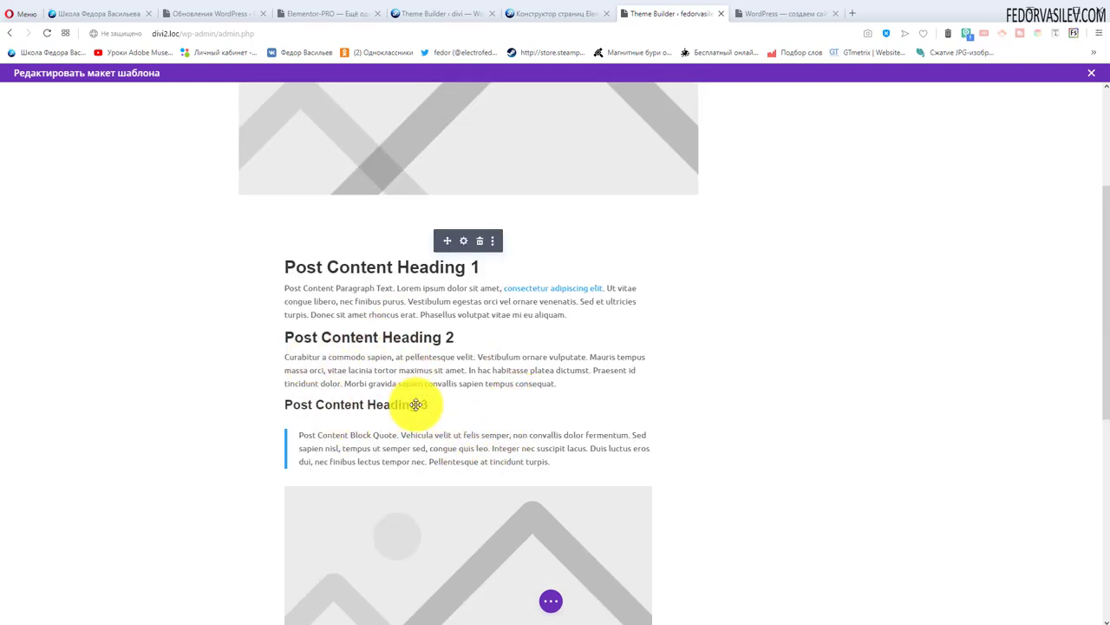
scroll(500, 332, "down", 6)
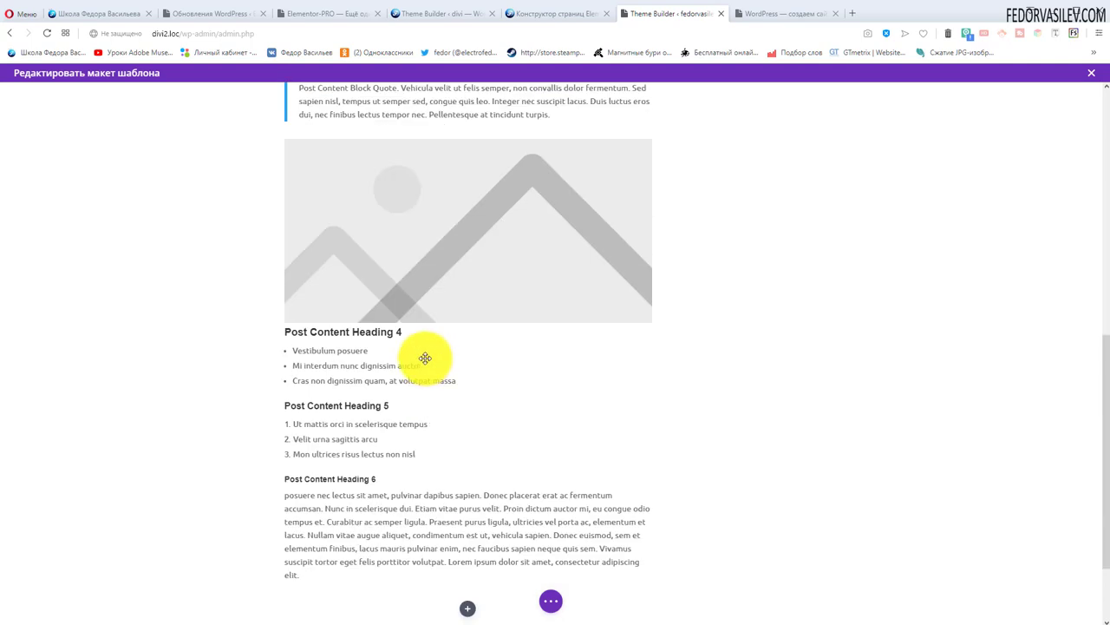
scroll(441, 389, "up", 10)
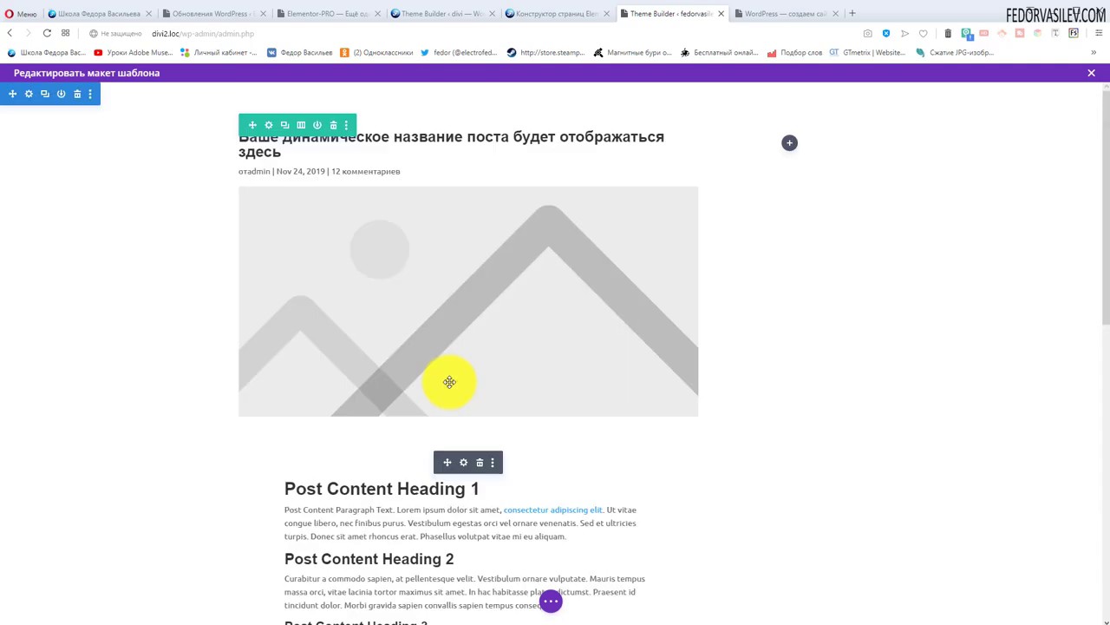
Examine the content, author and comments blocks of the reference template and return to the new template on divi2.loc
key("ctrl+Tab")
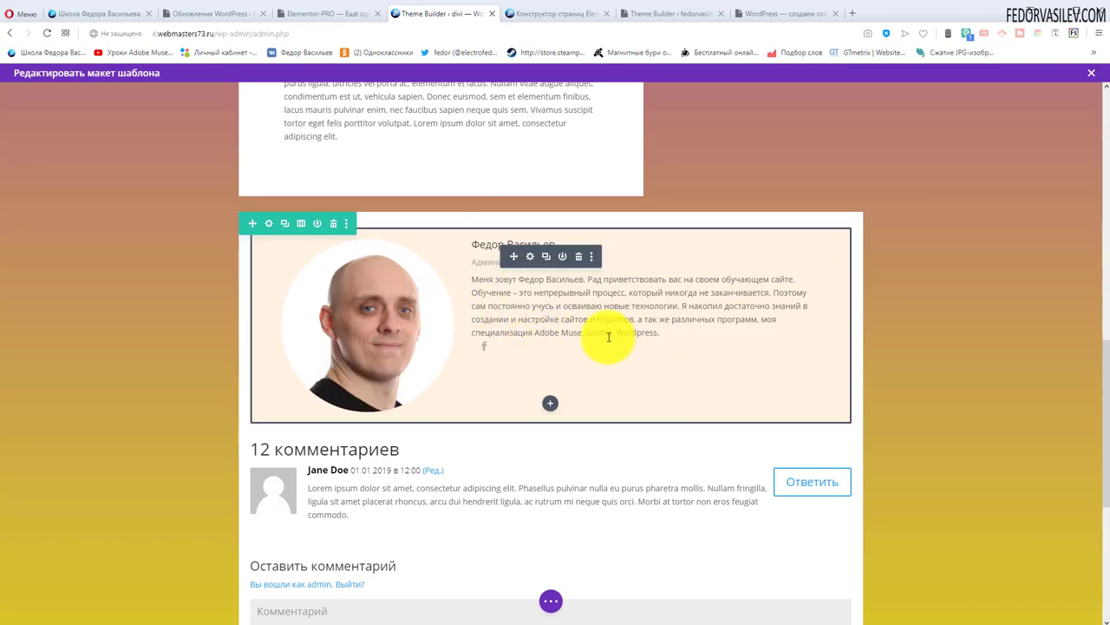
scroll(496, 327, "up", 4)
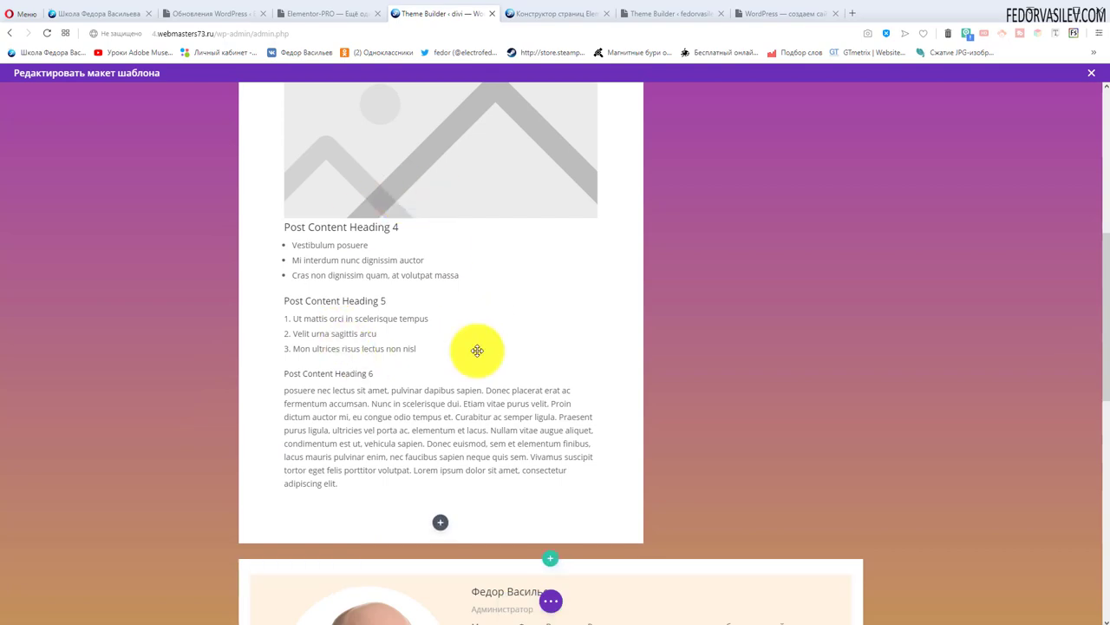
scroll(434, 351, "up", 4)
scroll(420, 330, "down", 9)
scroll(399, 329, "down", 2)
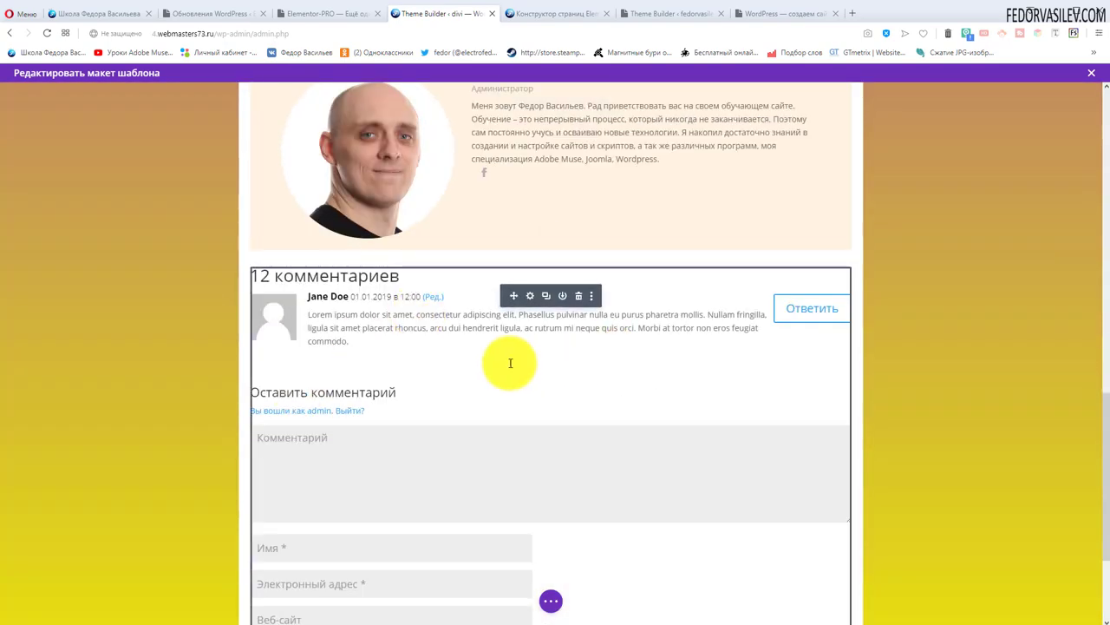
scroll(547, 312, "down", 3)
scroll(529, 299, "up", 5)
left_click(668, 13)
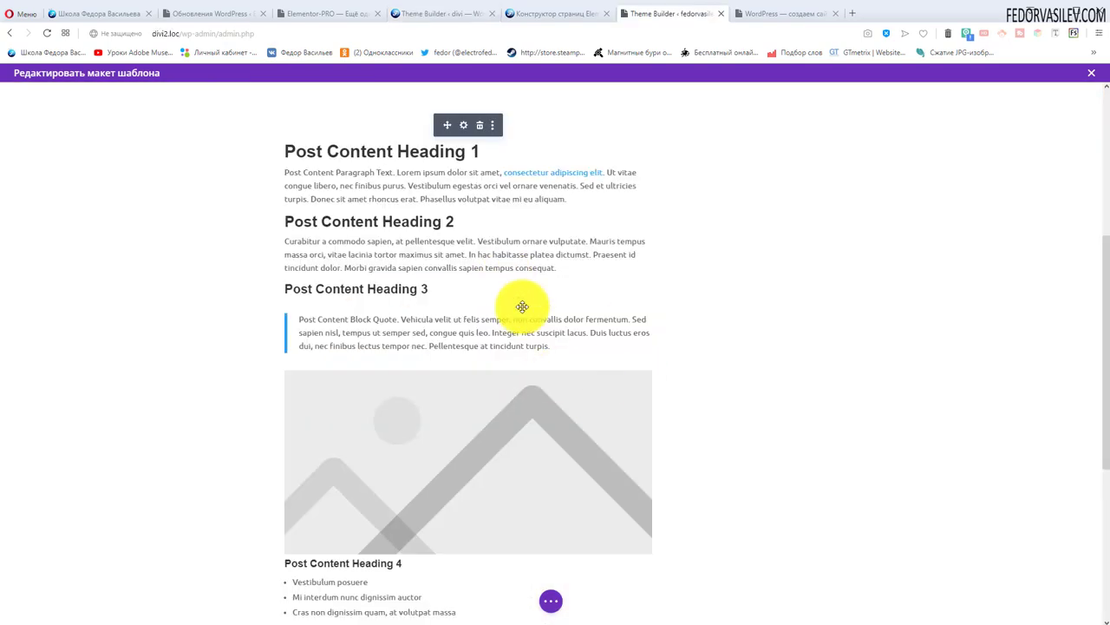
Check which row holds the author block in the reference template, and dismiss the module list opened below the new template's content
scroll(521, 303, "down", 4)
left_click(468, 496)
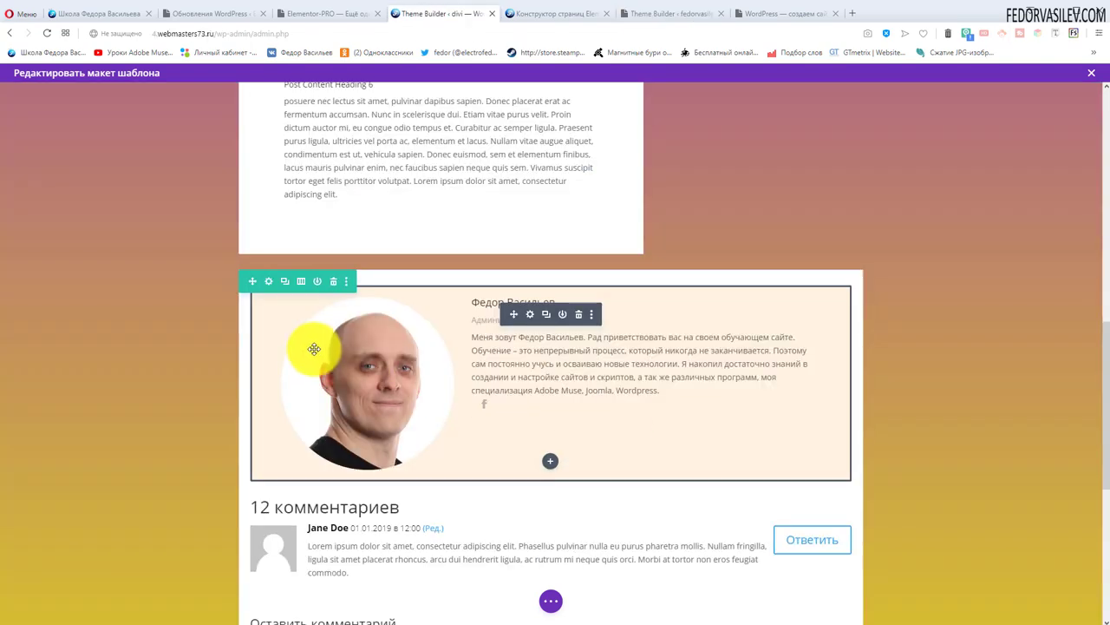
scroll(312, 347, "down", 5)
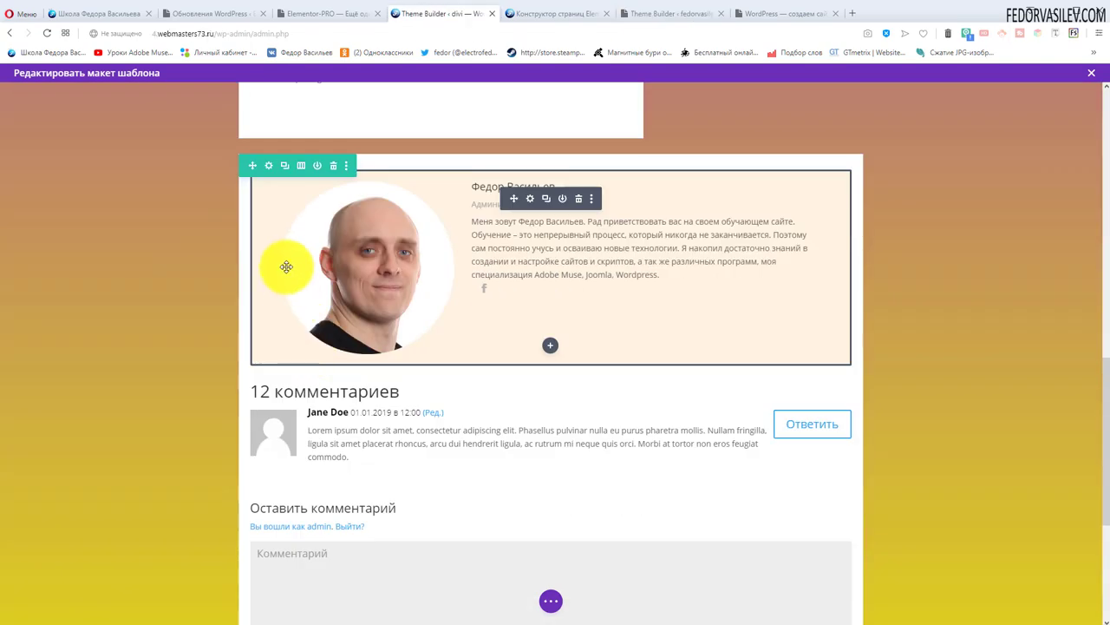
scroll(357, 465, "up", 5)
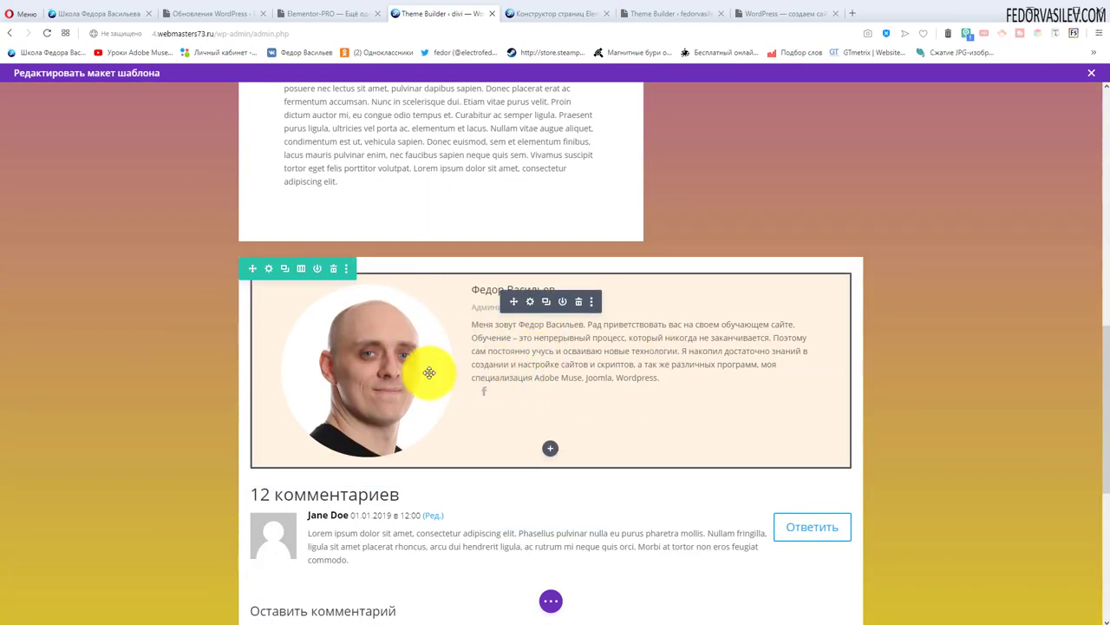
scroll(428, 373, "up", 2)
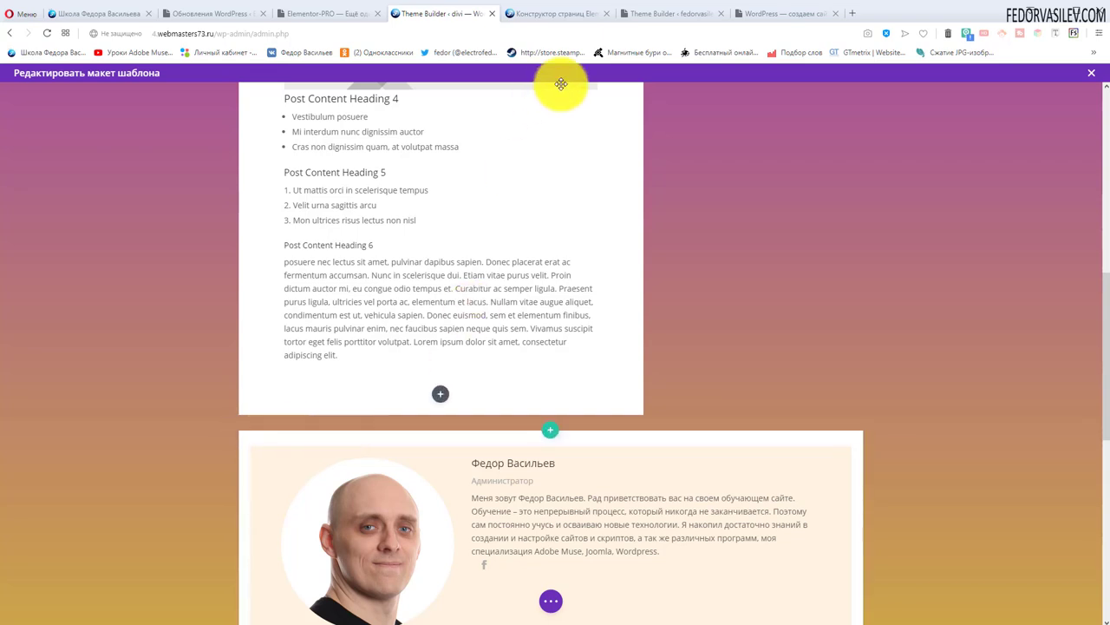
left_click(648, 13)
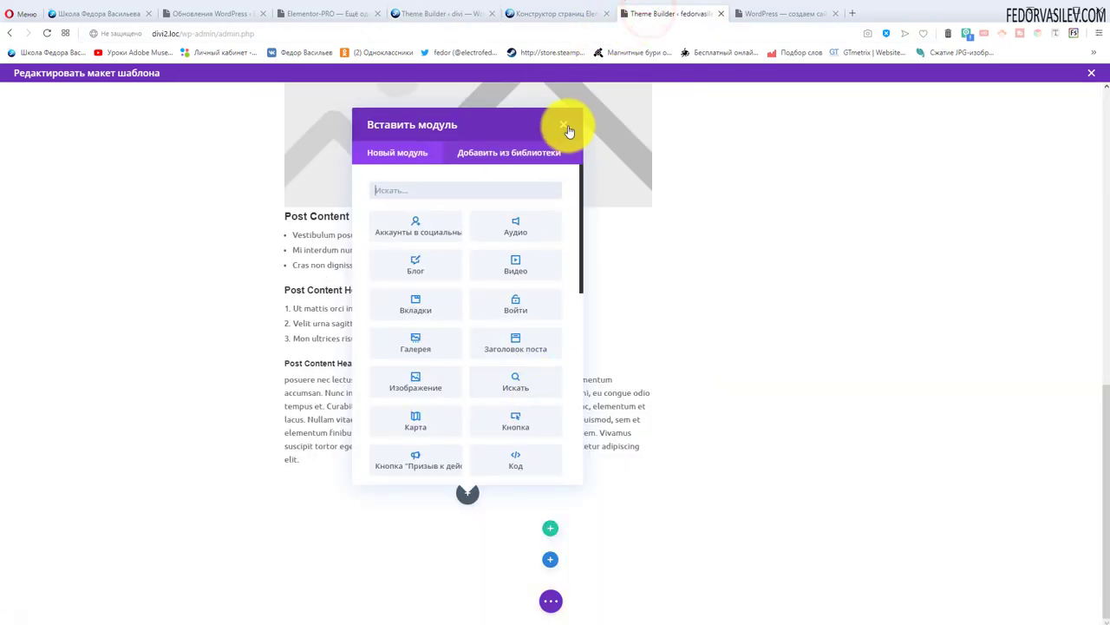
left_click(566, 128)
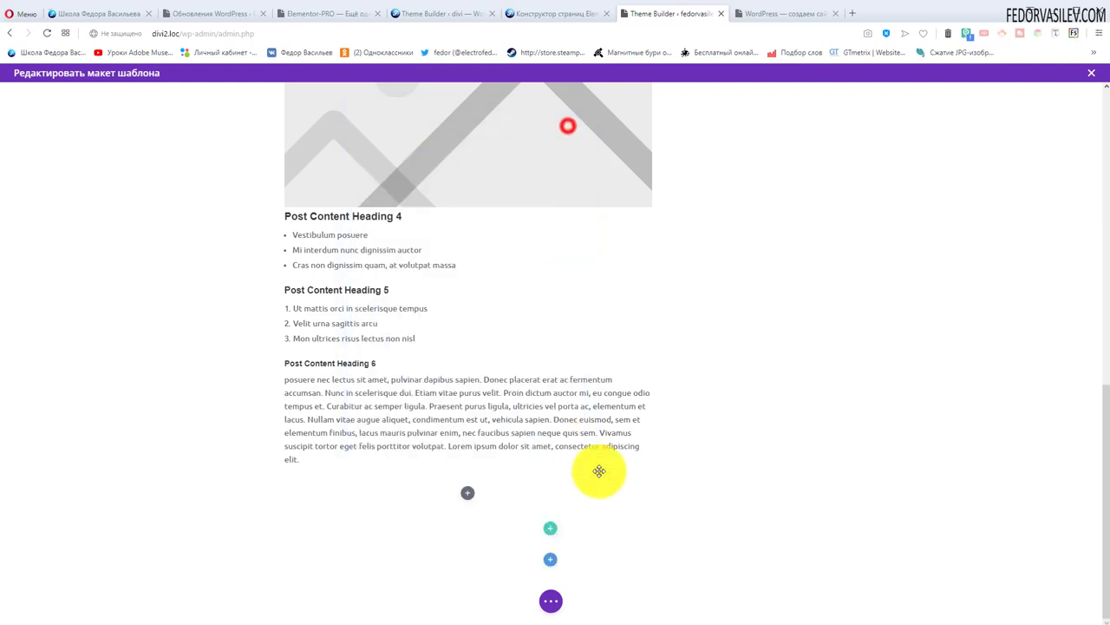
Insert a single-column row below the content row and add a «Модуль Персона» module with its default settings
left_click(550, 529)
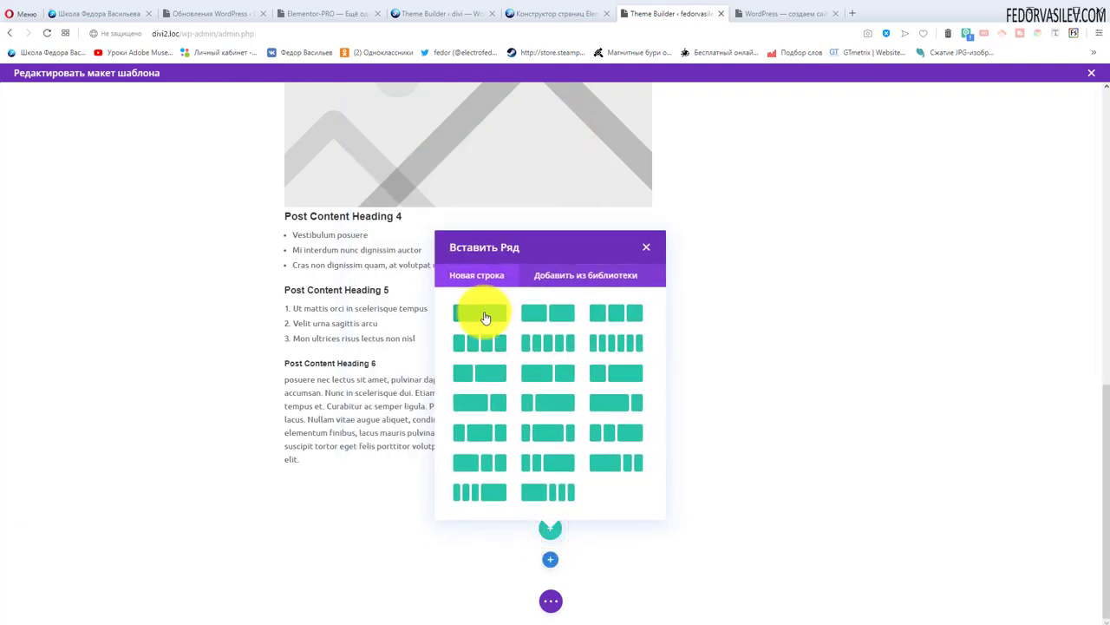
left_click(482, 314)
scroll(479, 319, "down", 3)
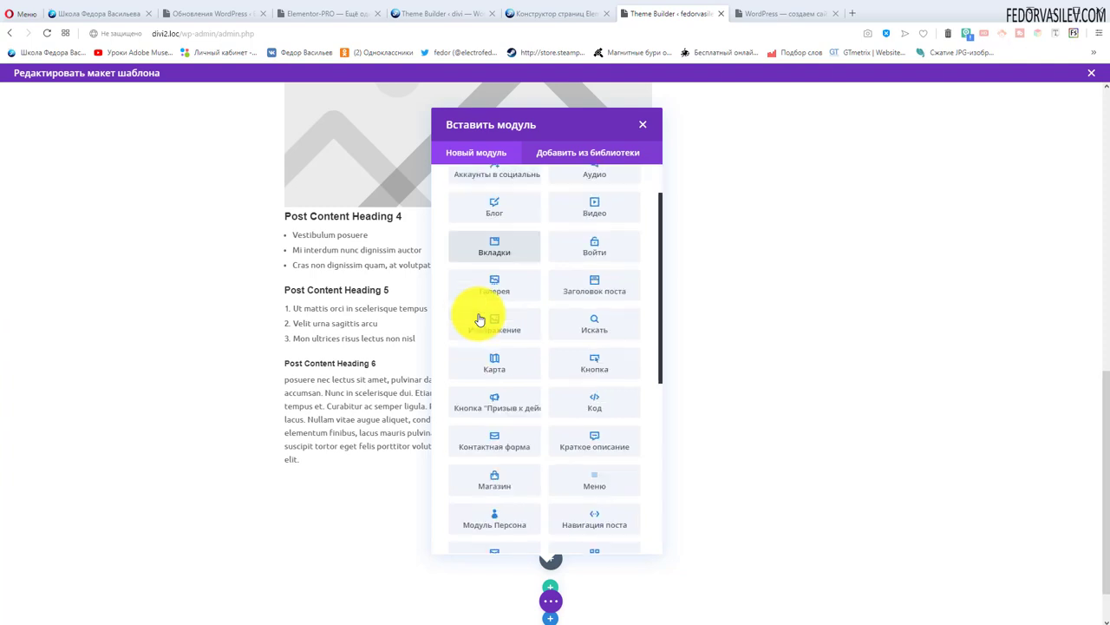
scroll(479, 320, "down", 1)
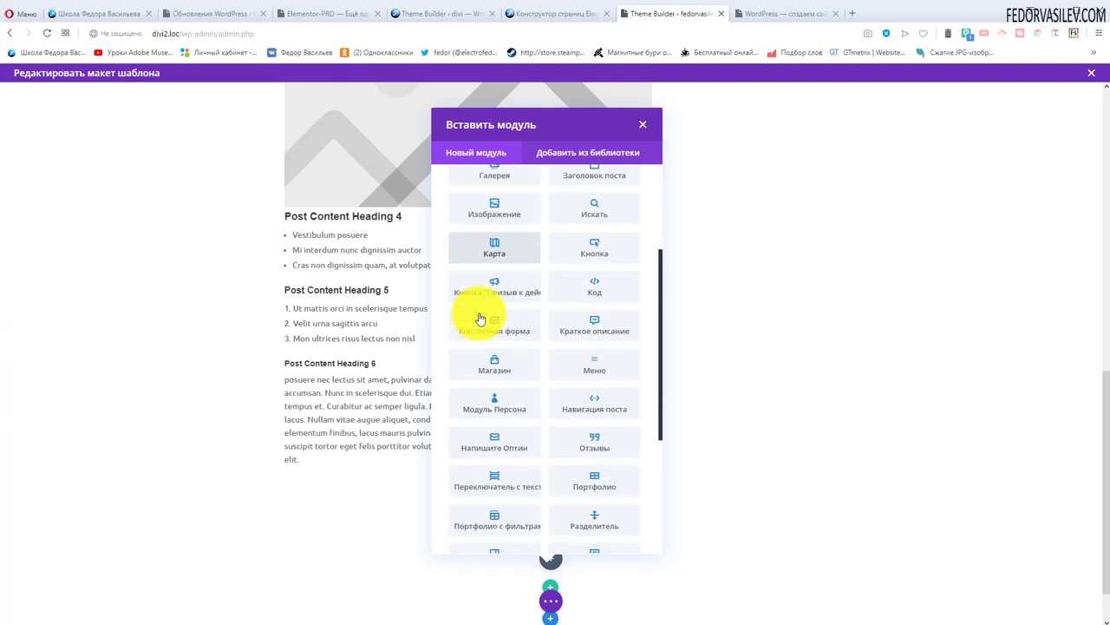
left_click(501, 410)
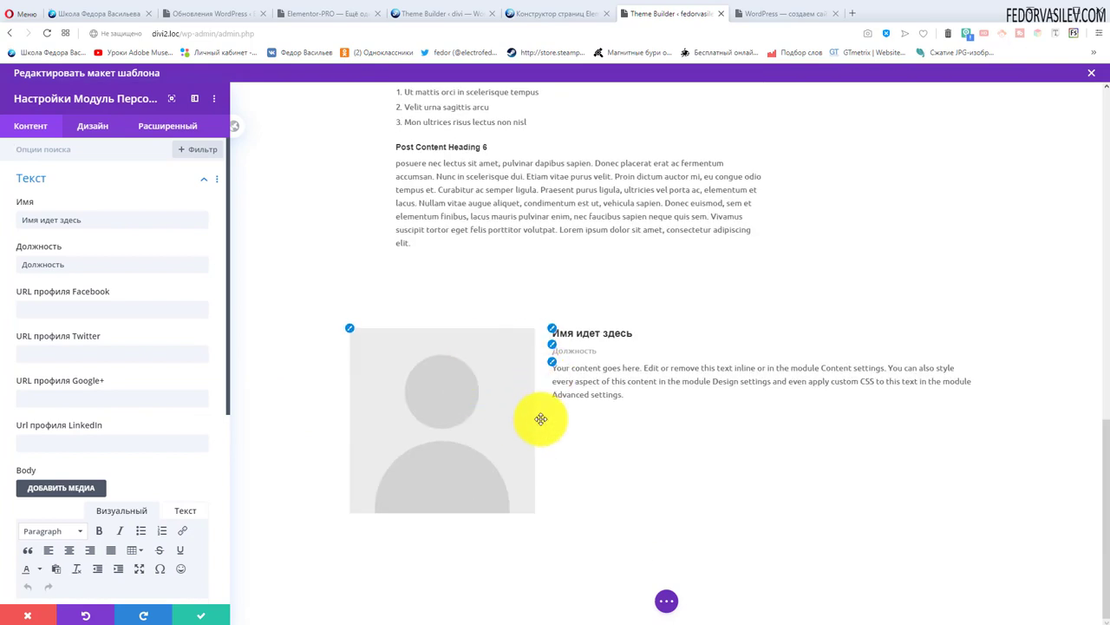
left_click(204, 614)
Review the template layout, save it and exit the layout editor, and save the Theme Builder changes
scroll(431, 391, "up", 2)
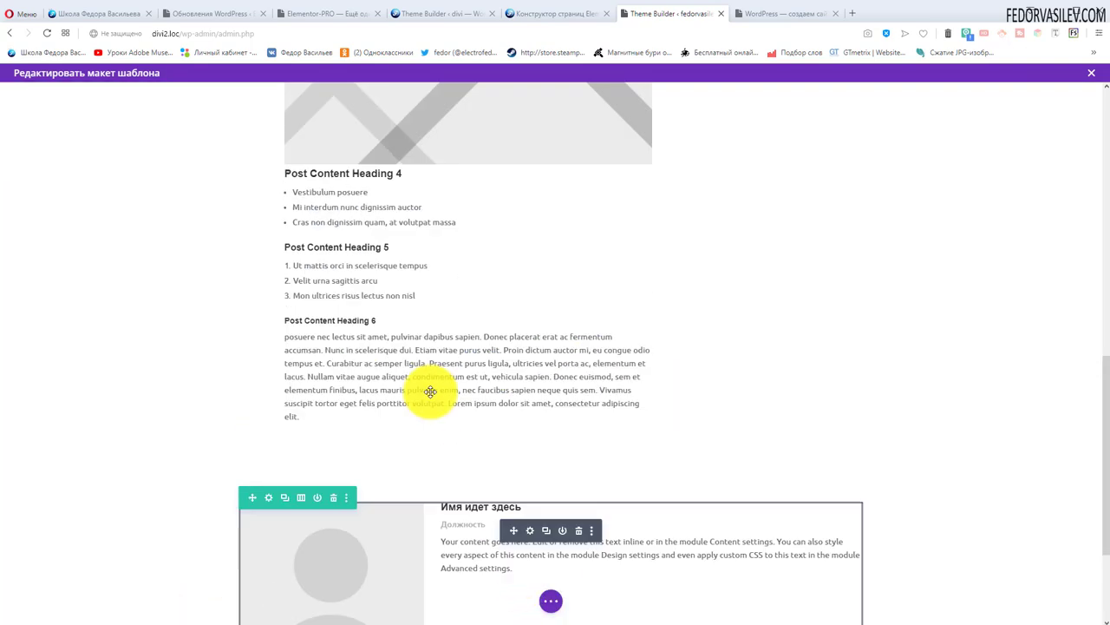
scroll(430, 392, "up", 8)
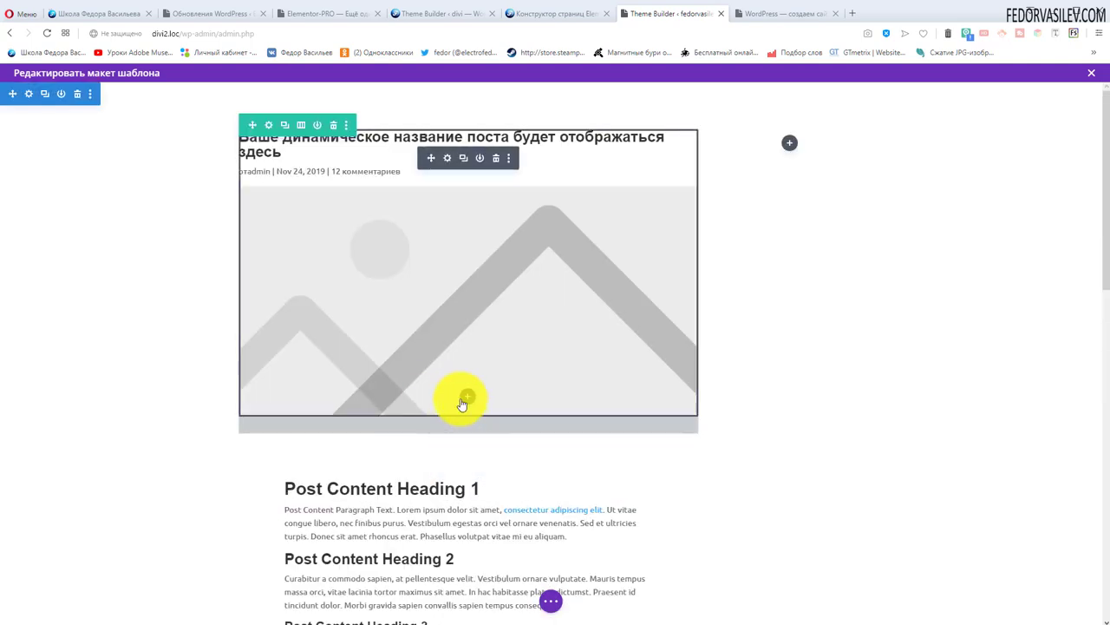
scroll(477, 221, "down", 8)
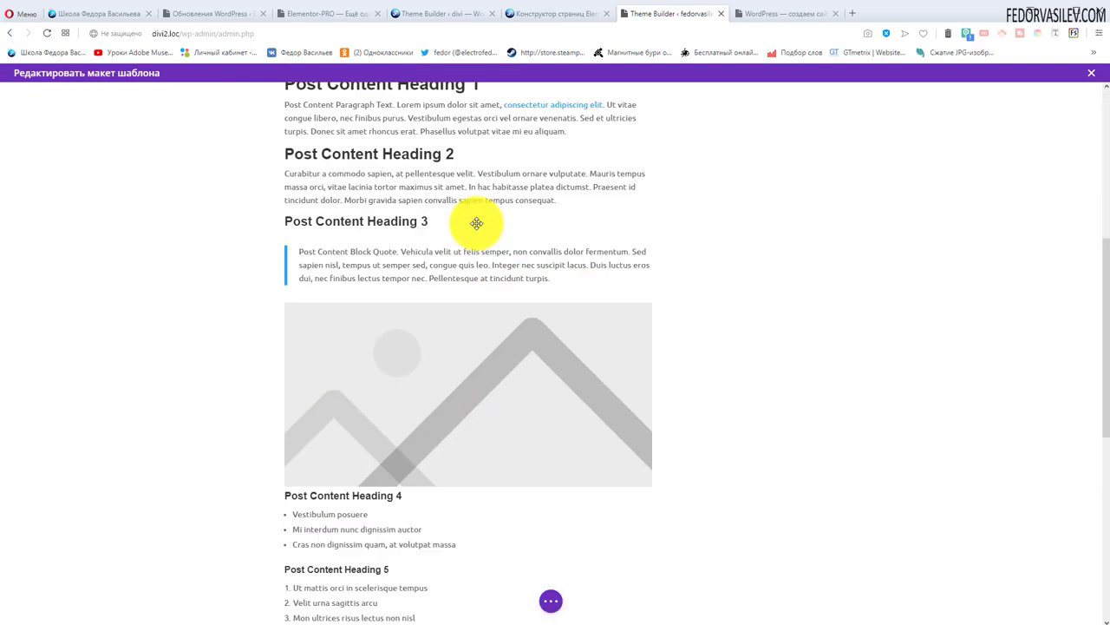
scroll(476, 225, "up", 8)
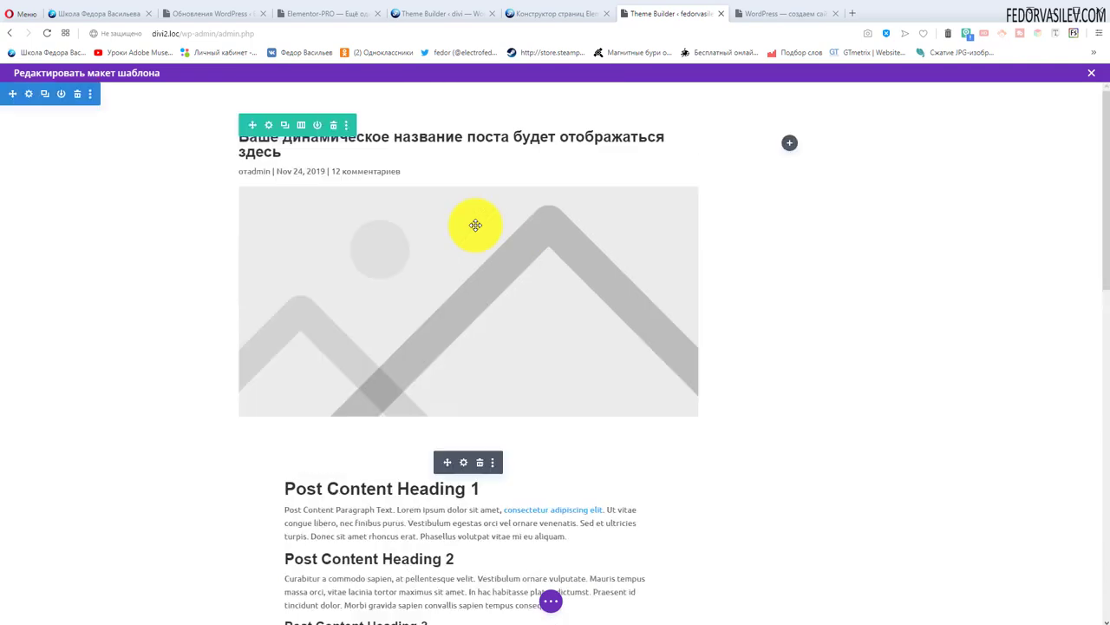
left_click(1092, 74)
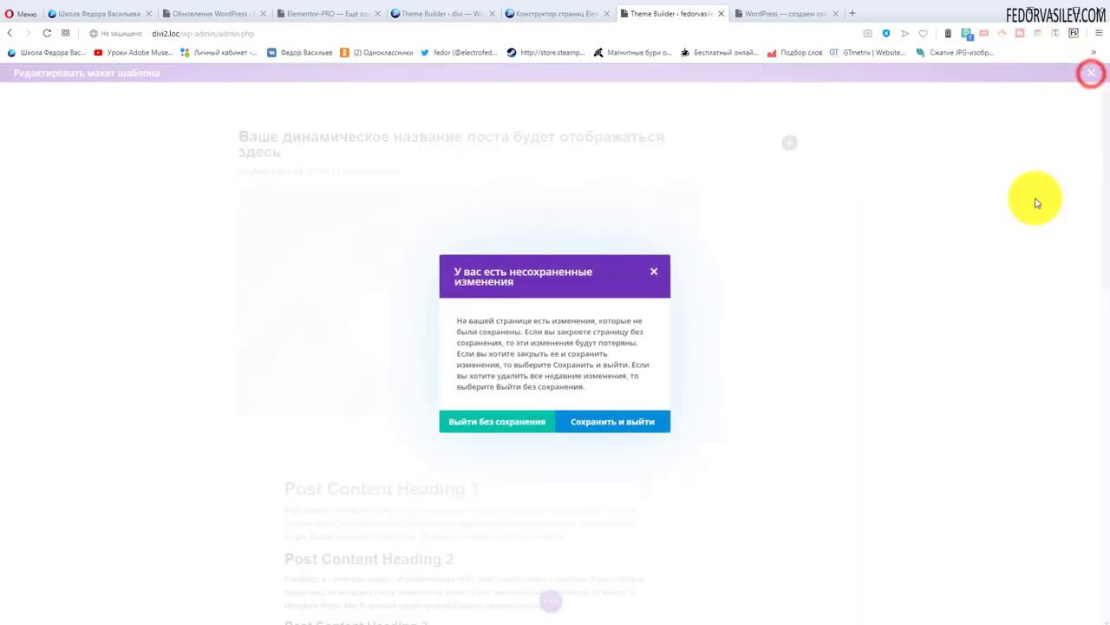
left_click(618, 420)
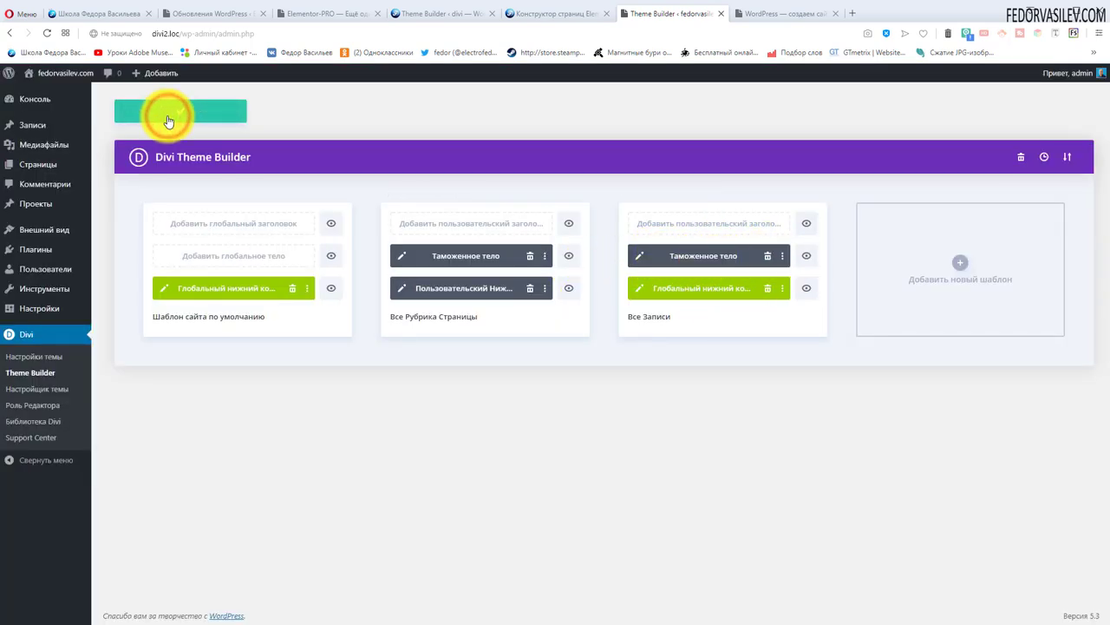
Switch to the Elementor post on divi2.loc, look over its old layout and reload the page with the new template
left_click(789, 13)
scroll(738, 260, "down", 10)
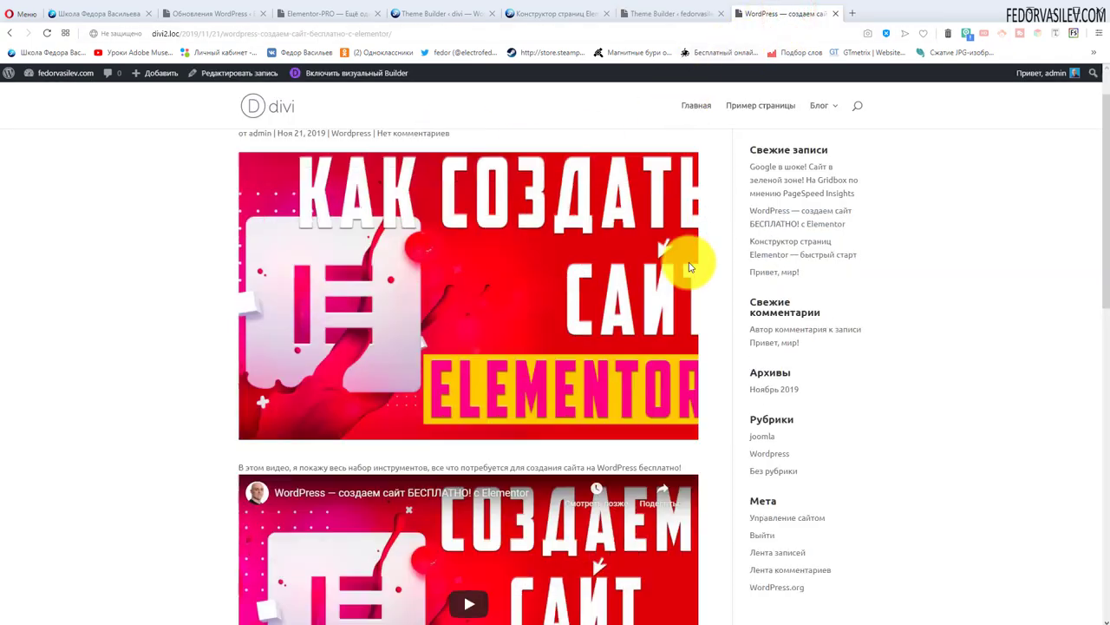
scroll(458, 317, "up", 10)
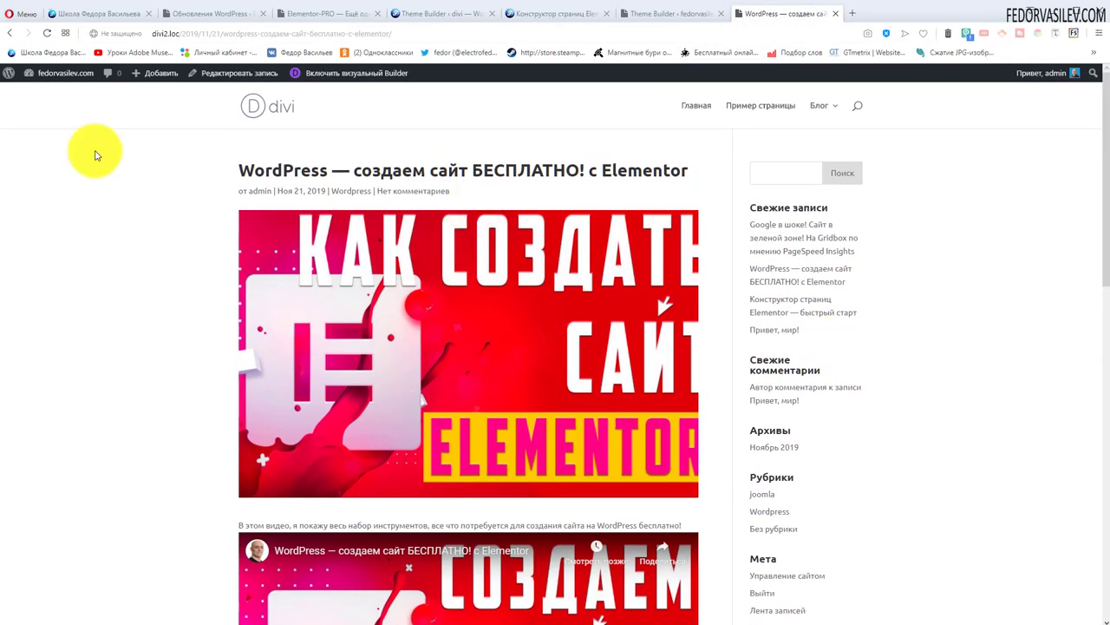
left_click(49, 34)
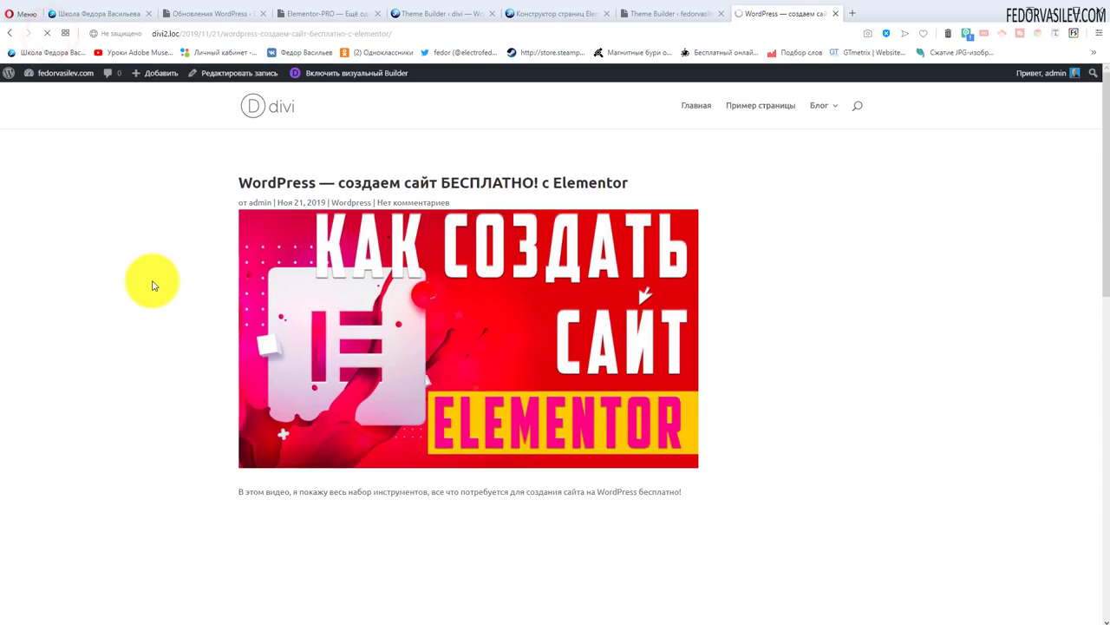
Review the reloaded Elementor post from its title and meta line down to the author placeholder
scroll(803, 268, "down", 4)
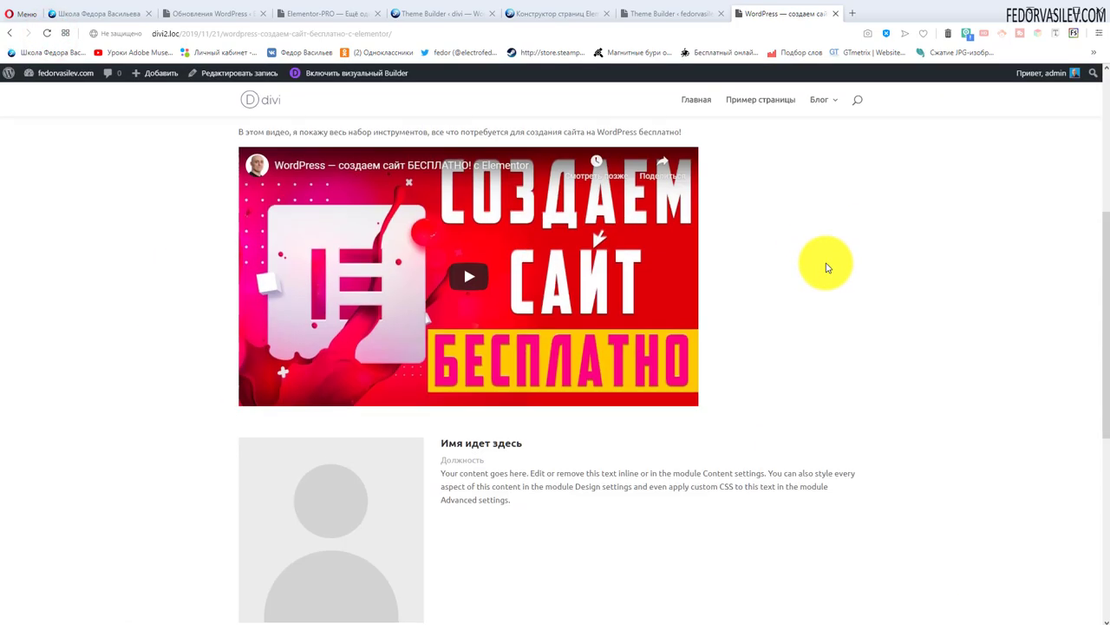
scroll(825, 265, "up", 4)
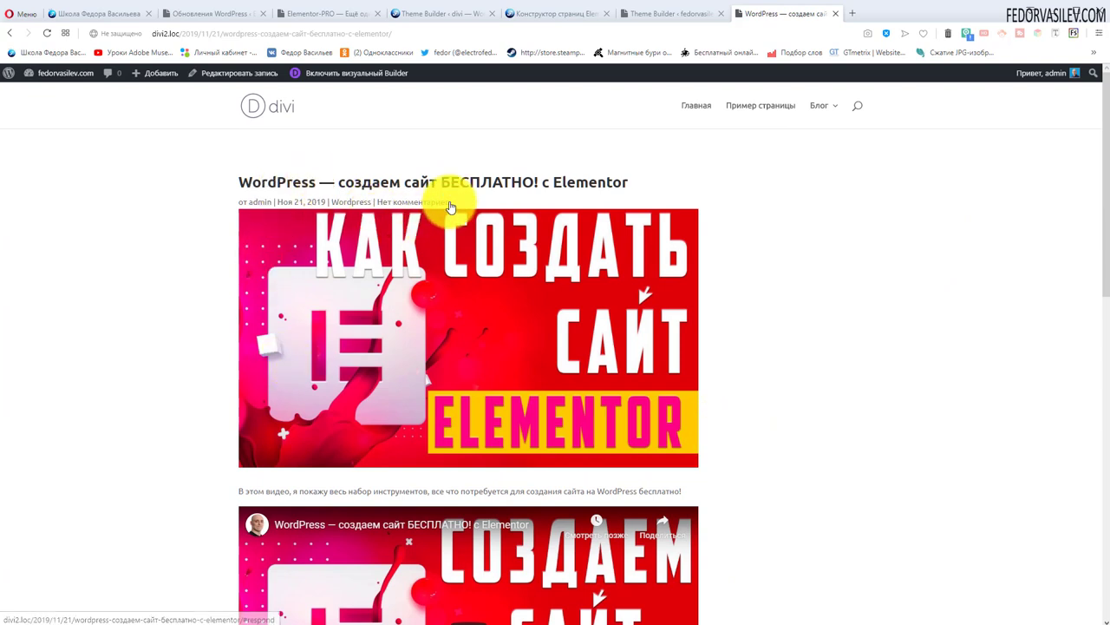
left_click_drag(451, 201, 362, 183)
left_click(158, 240)
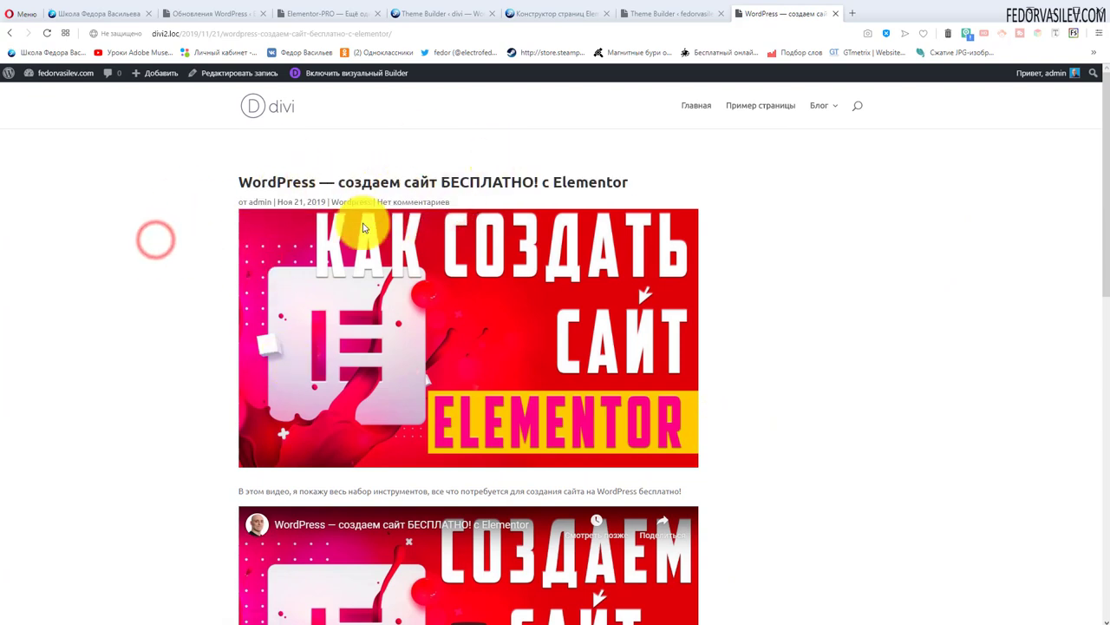
Look at the template list in the Theme Builder and return to the Elementor post to view its video and content
left_click(645, 19)
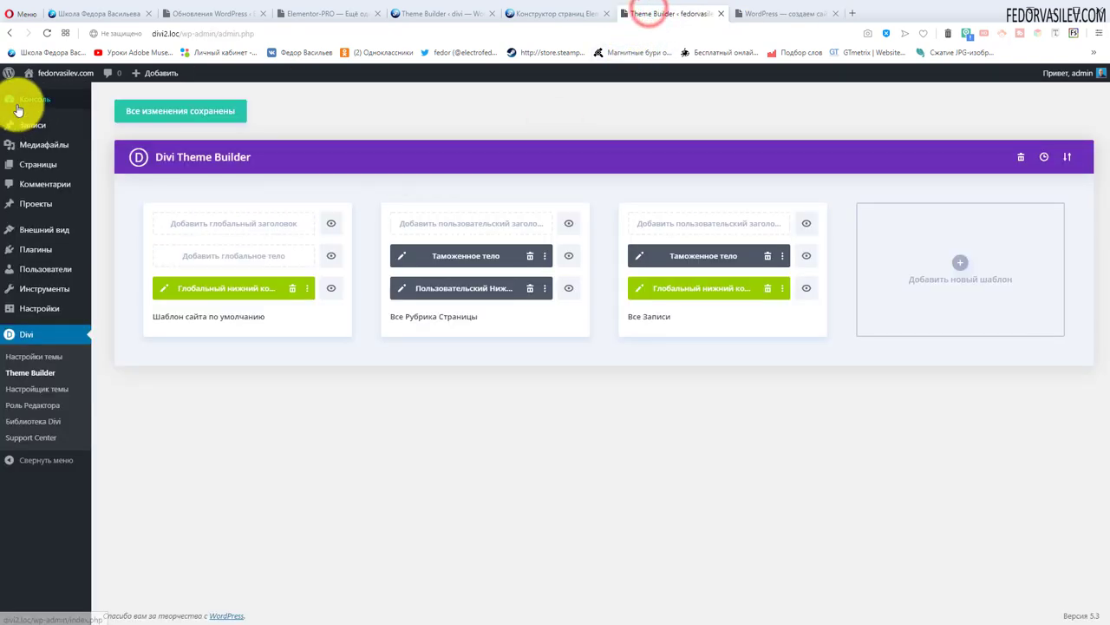
mouse_move(26, 126)
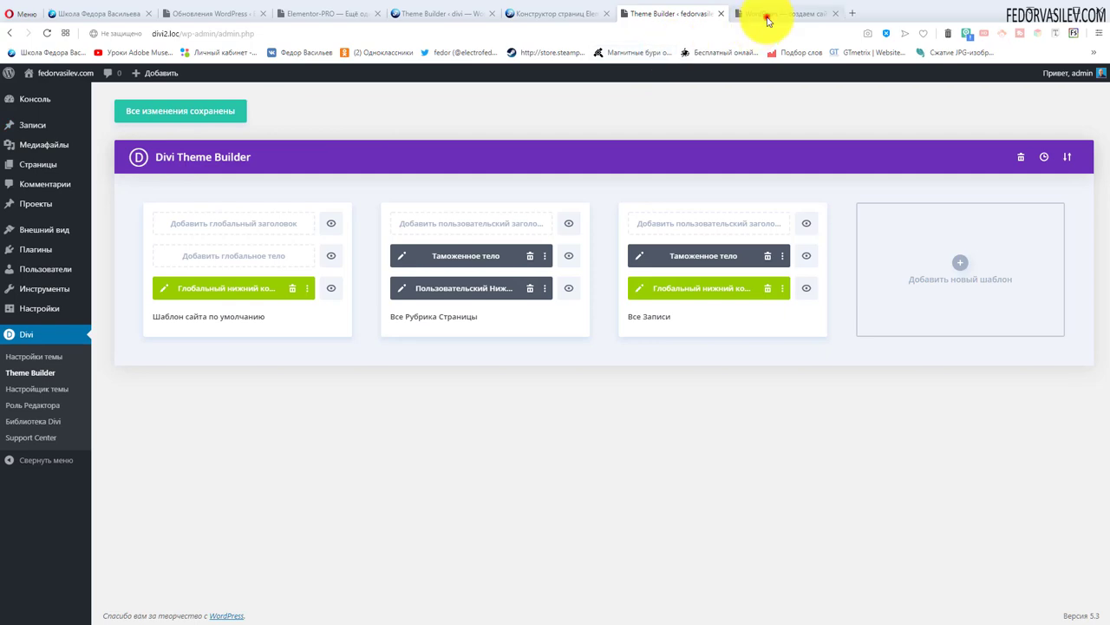
left_click(768, 19)
scroll(359, 216, "down", 3)
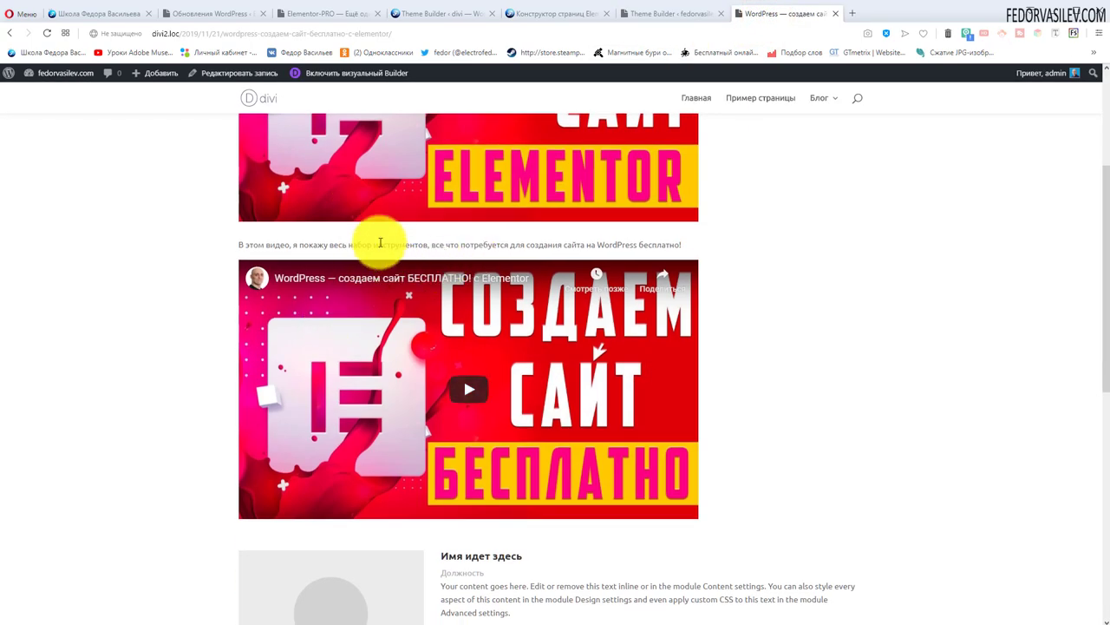
scroll(380, 243, "up", 3)
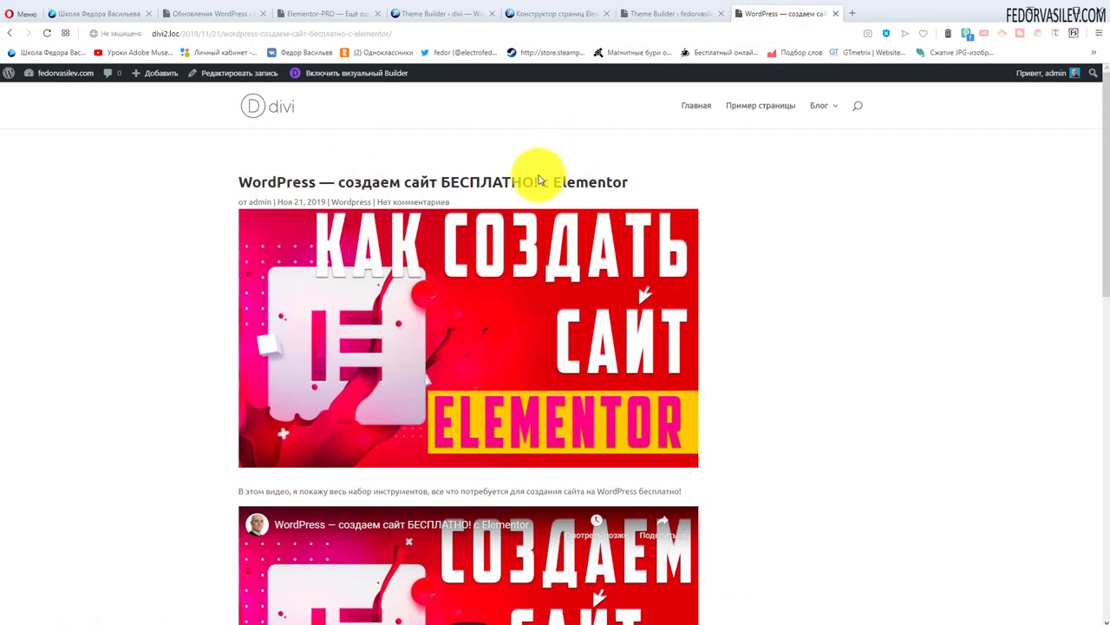
Check the post's meta line, featured image and intro text in the new template layout
left_click_drag(429, 201, 241, 212)
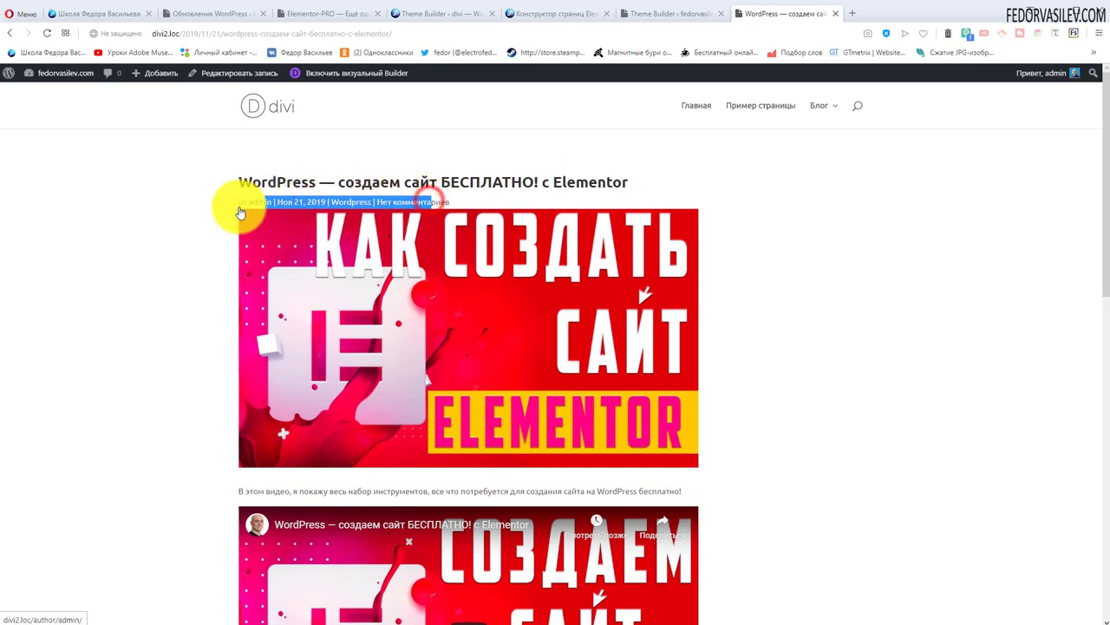
left_click(168, 258)
scroll(473, 234, "down", 2)
scroll(475, 180, "up", 2)
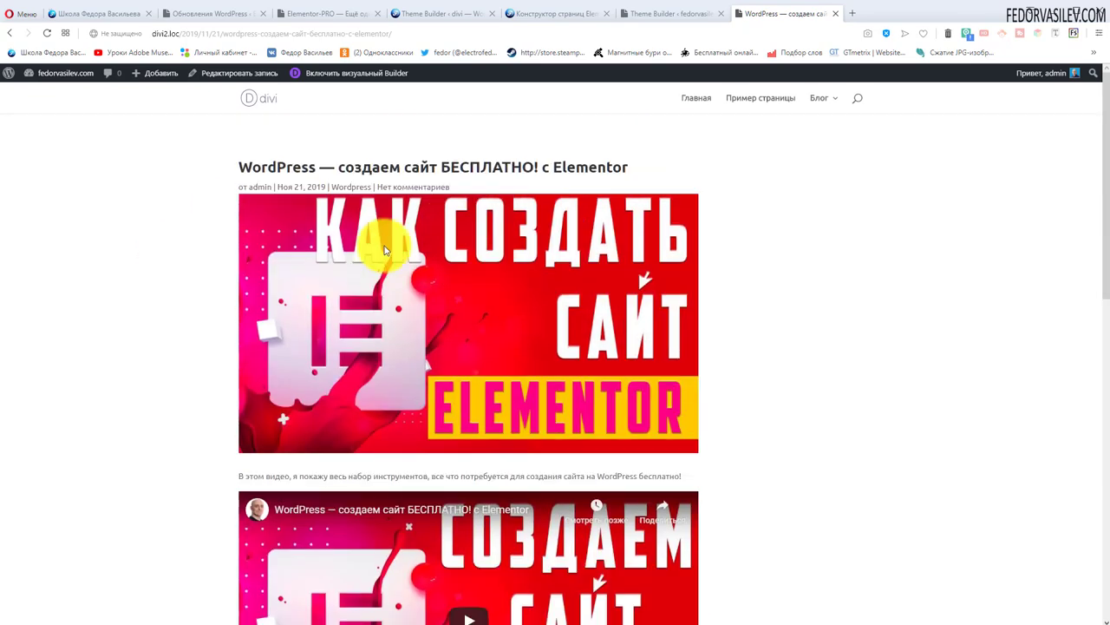
scroll(438, 268, "down", 2)
double_click(273, 304)
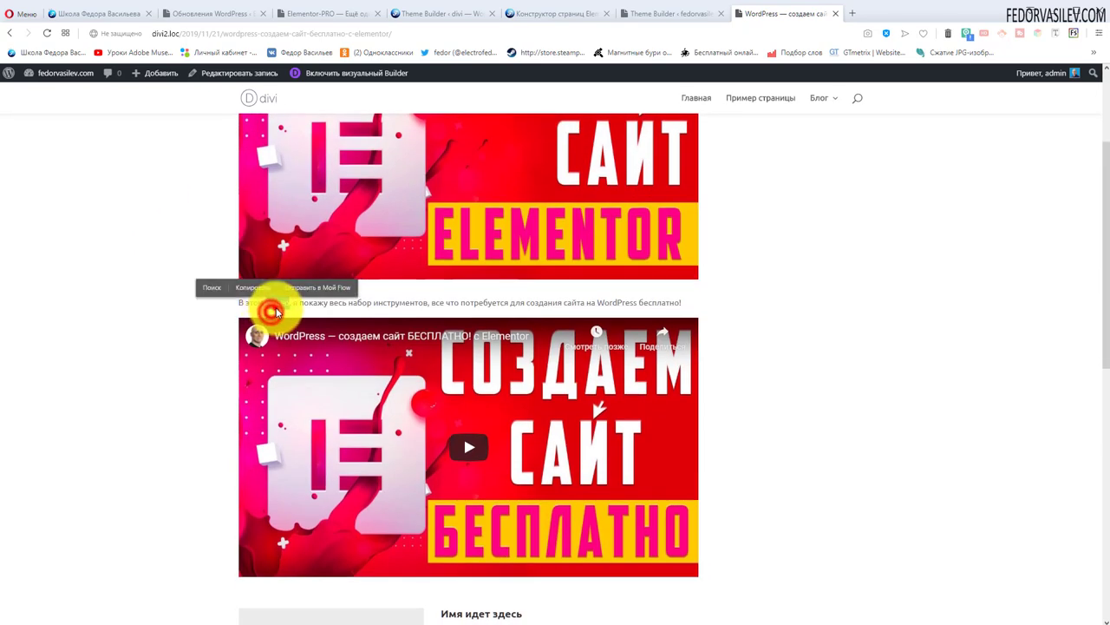
left_click(317, 304)
double_click(521, 302)
left_click(791, 296)
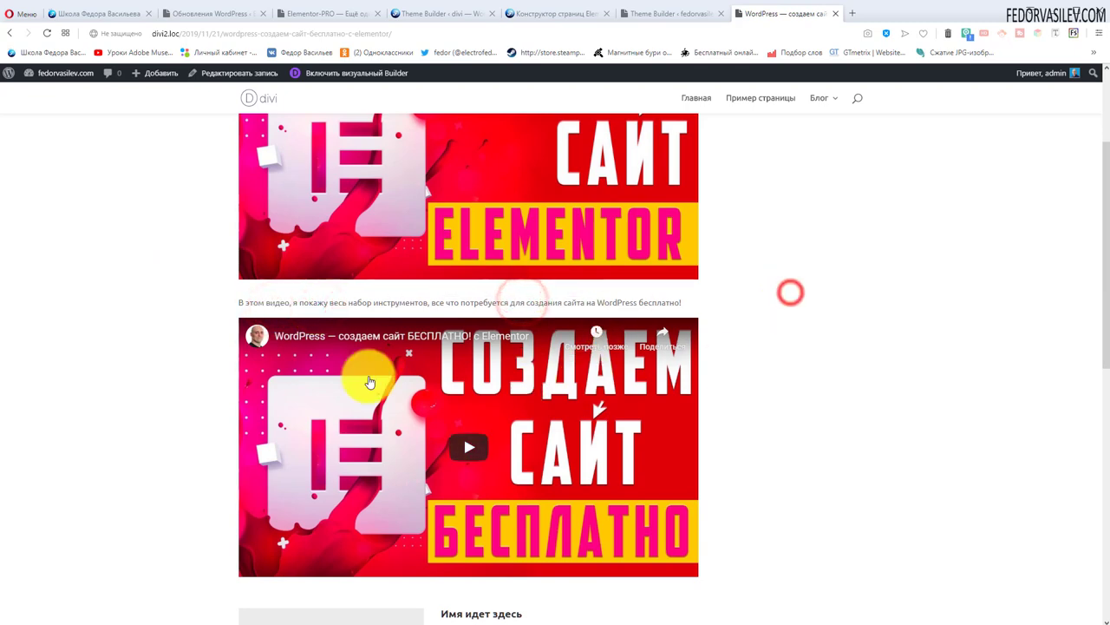
Check the author placeholder text and the global footer with its contact form below the post
scroll(490, 209, "down", 5)
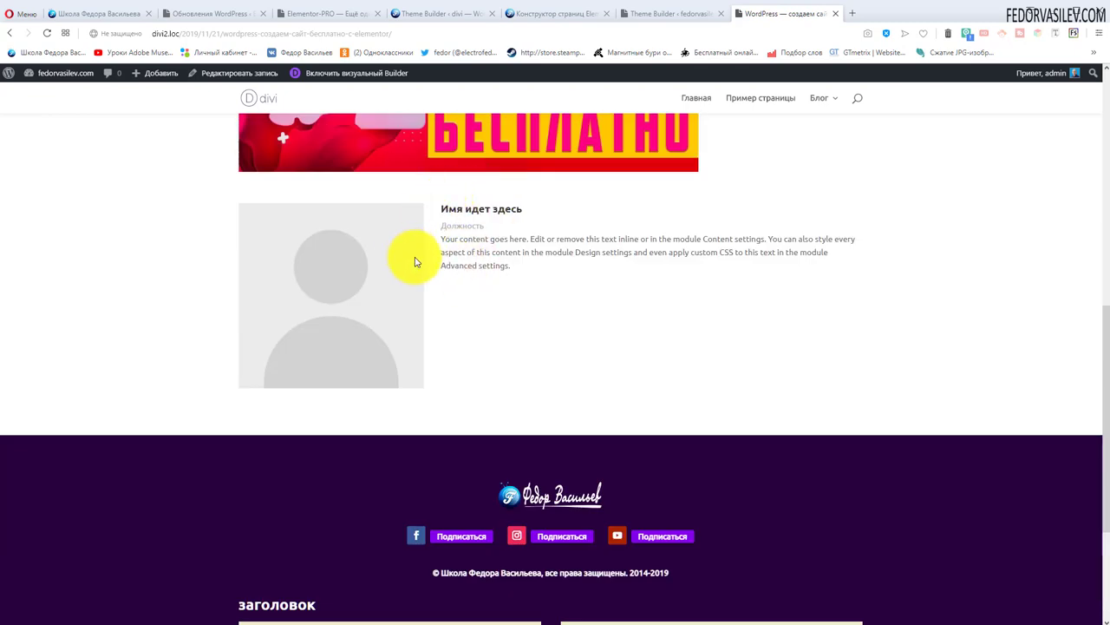
triple_click(503, 264)
left_click(509, 320)
scroll(521, 295, "down", 3)
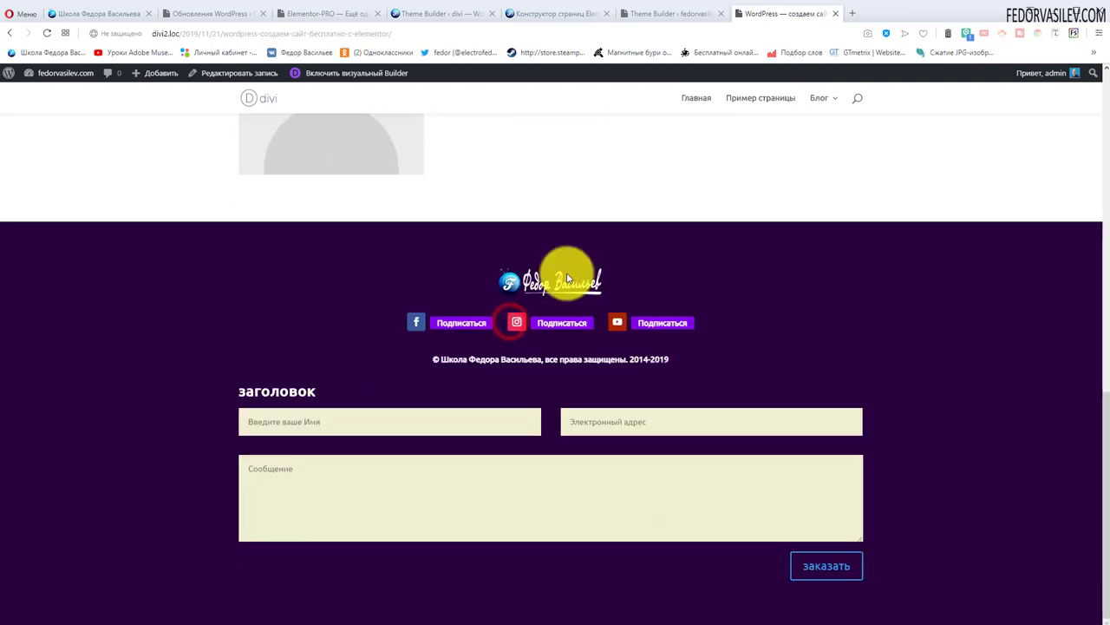
scroll(799, 358, "up", 9)
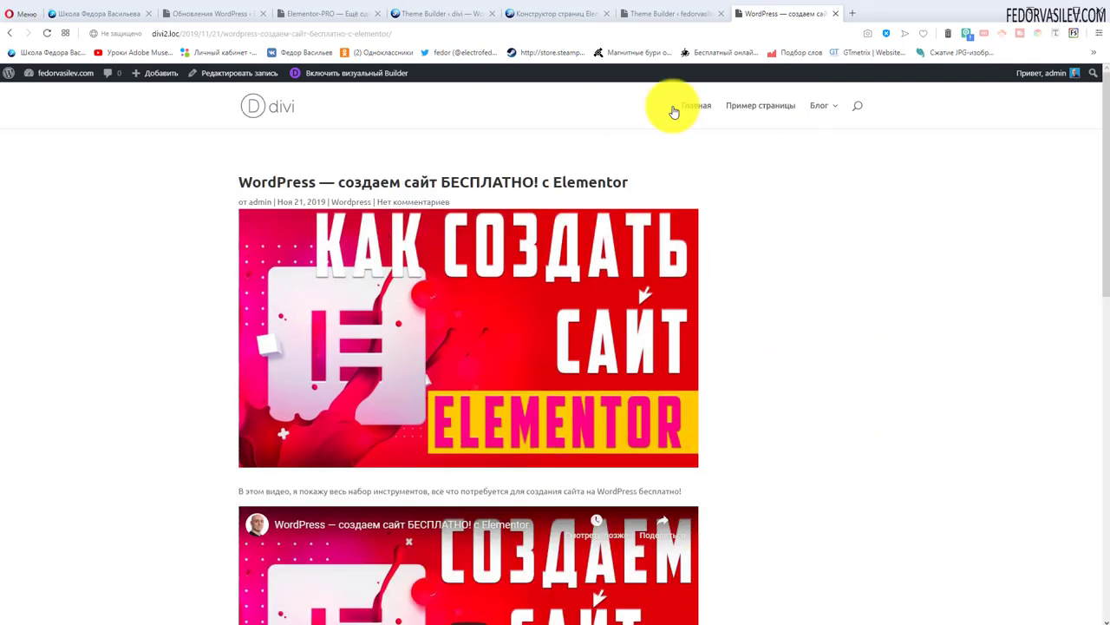
Open the custom body layout of the «Все Записи» template and add a comments module below the person module
left_click(645, 14)
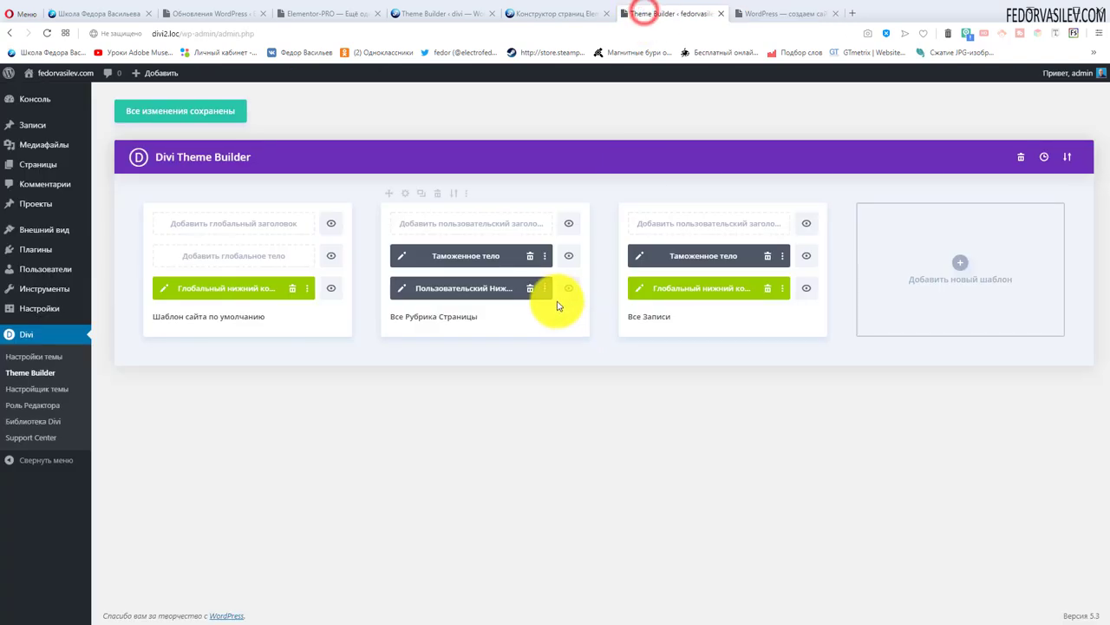
left_click(641, 257)
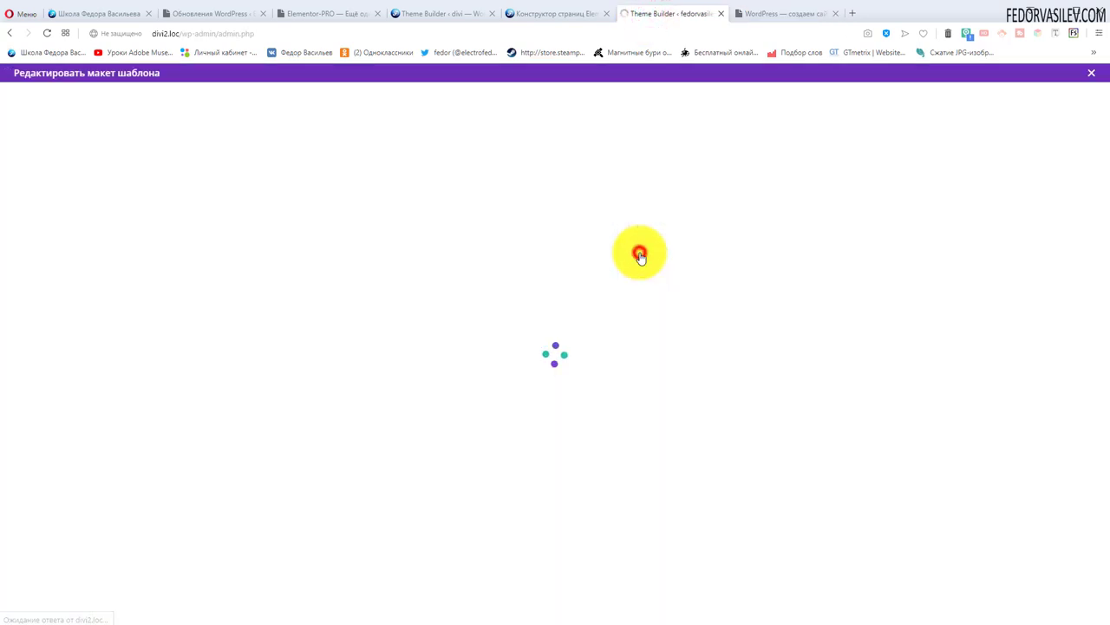
scroll(402, 271, "down", 2)
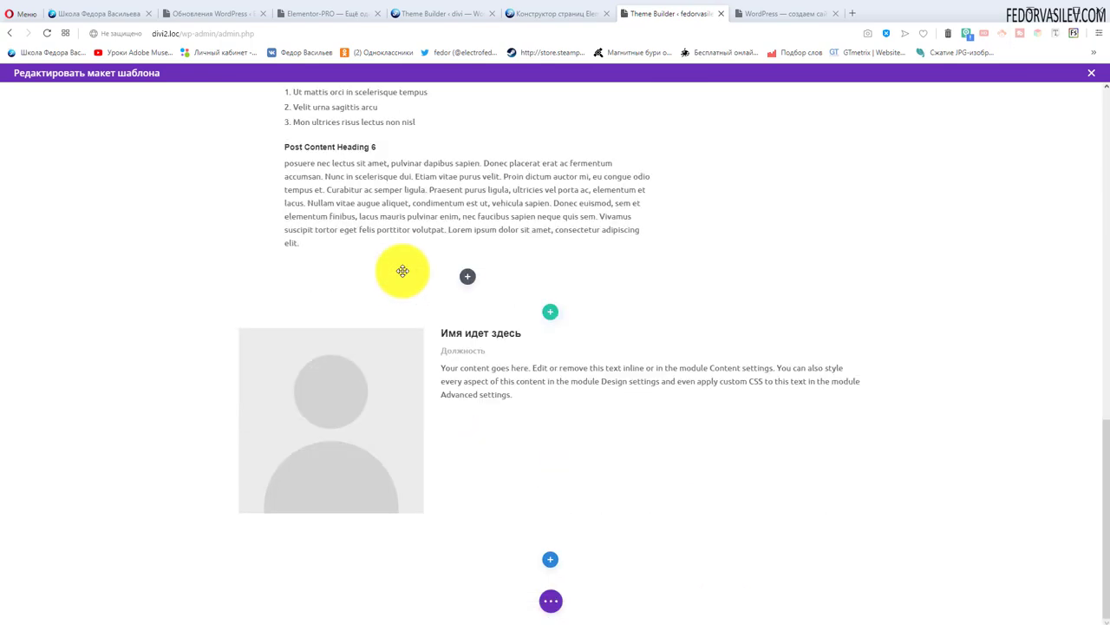
left_click(549, 494)
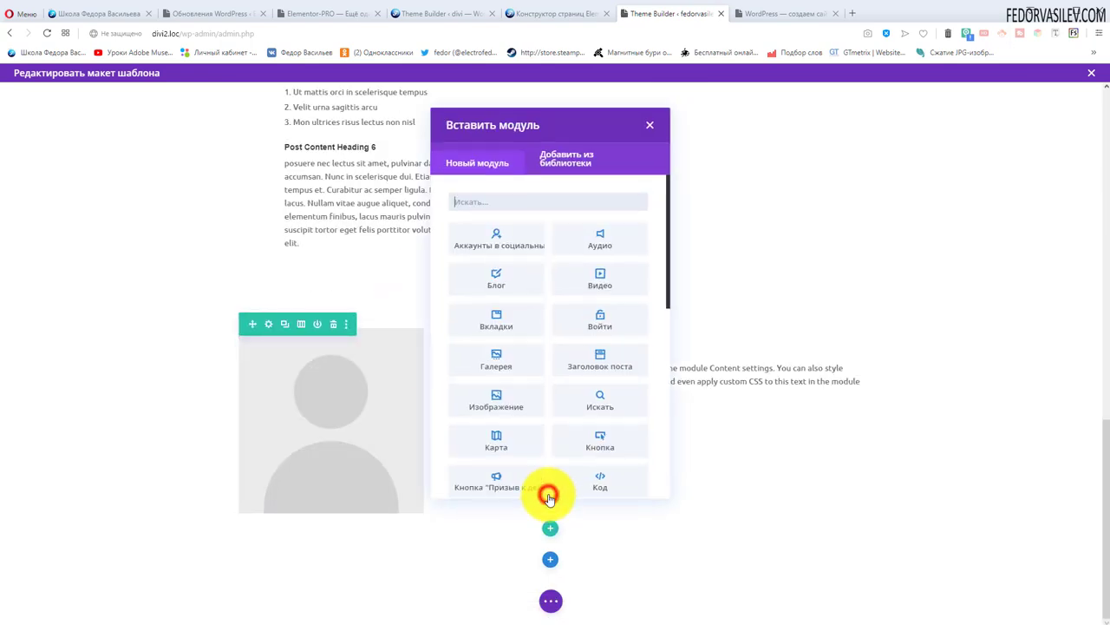
scroll(630, 468, "down", 5)
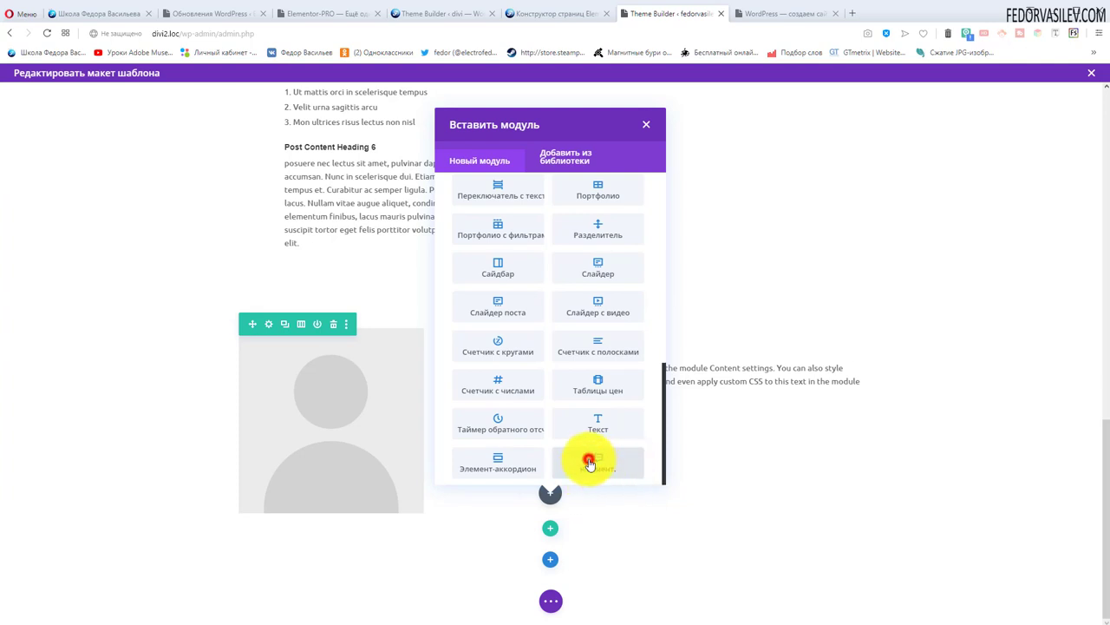
left_click(589, 464)
scroll(588, 458, "down", 5)
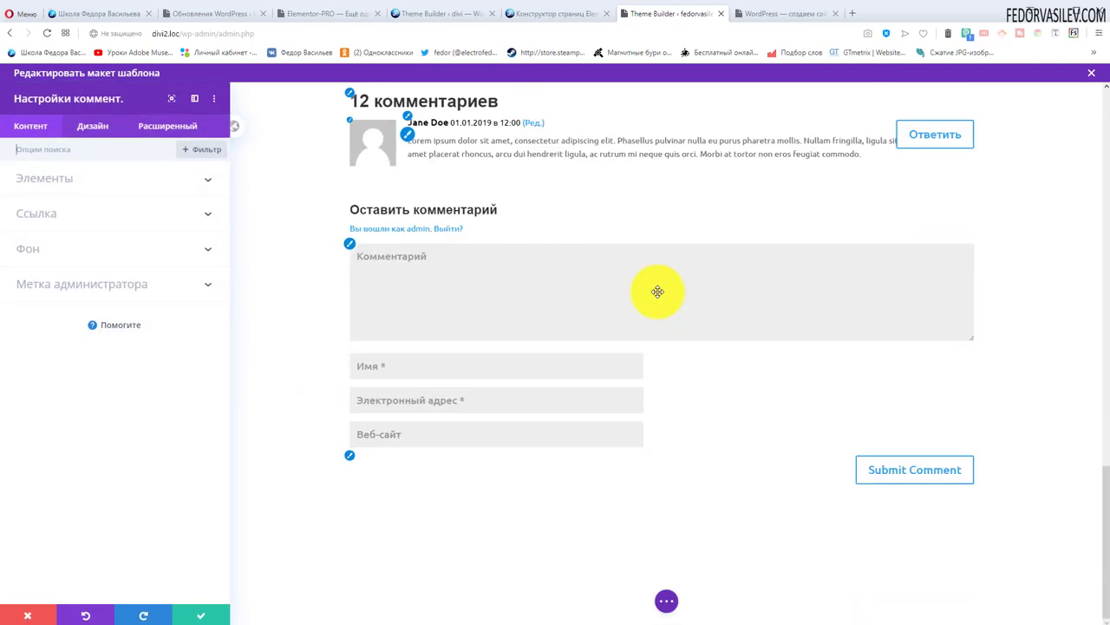
scroll(622, 458, "up", 2)
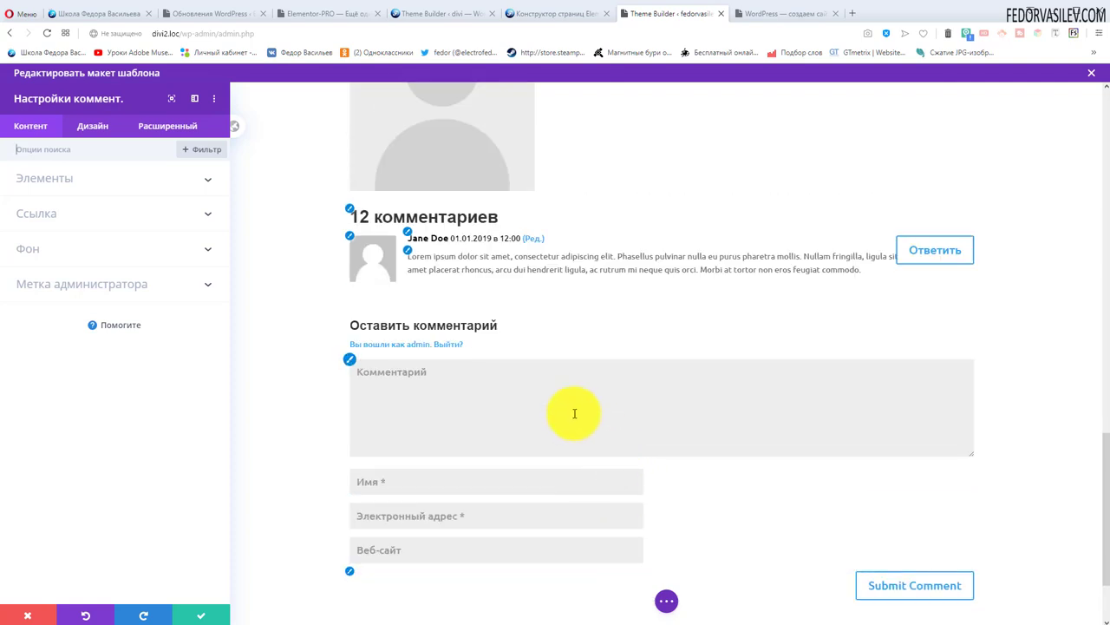
Preview the template layout in tablet and phone views down to the comment form, and restore the desktop view
left_click(666, 601)
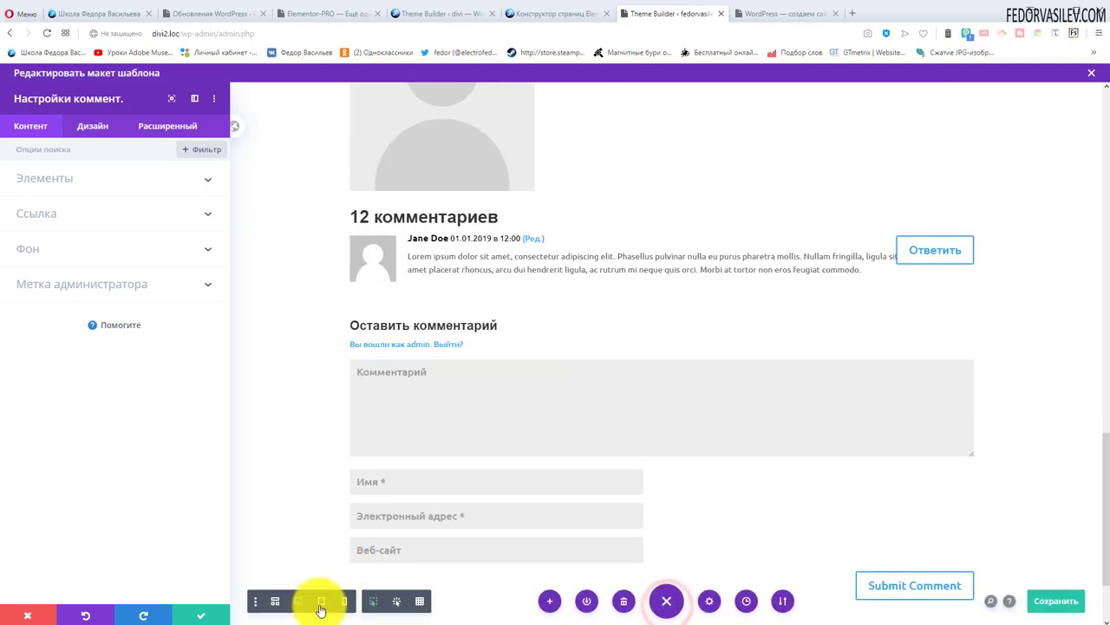
left_click(321, 601)
scroll(598, 334, "down", 10)
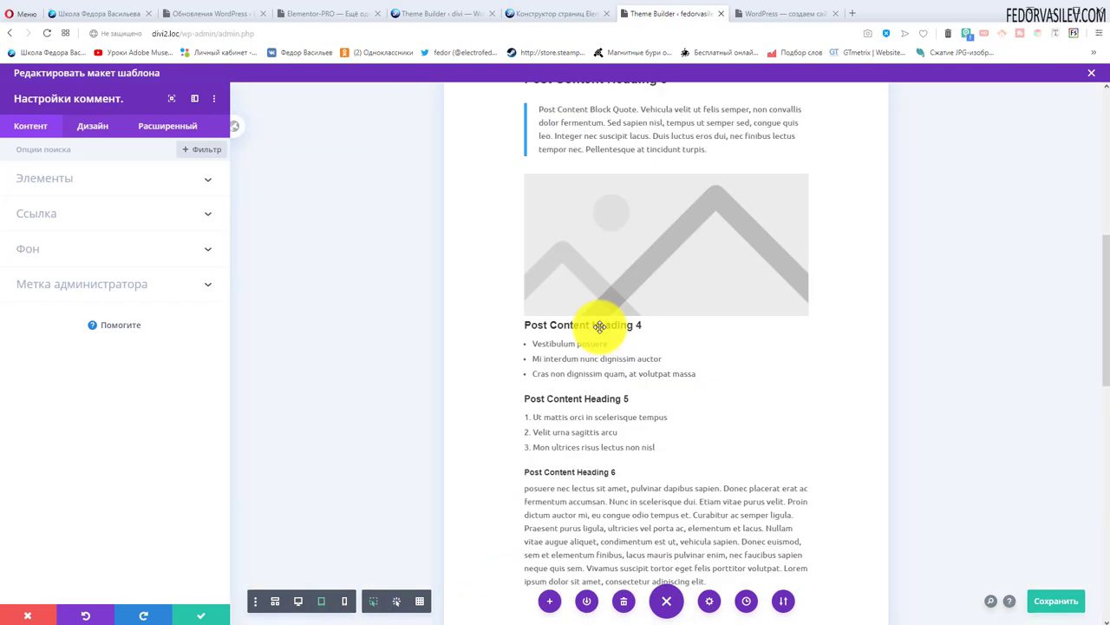
scroll(600, 326, "down", 2)
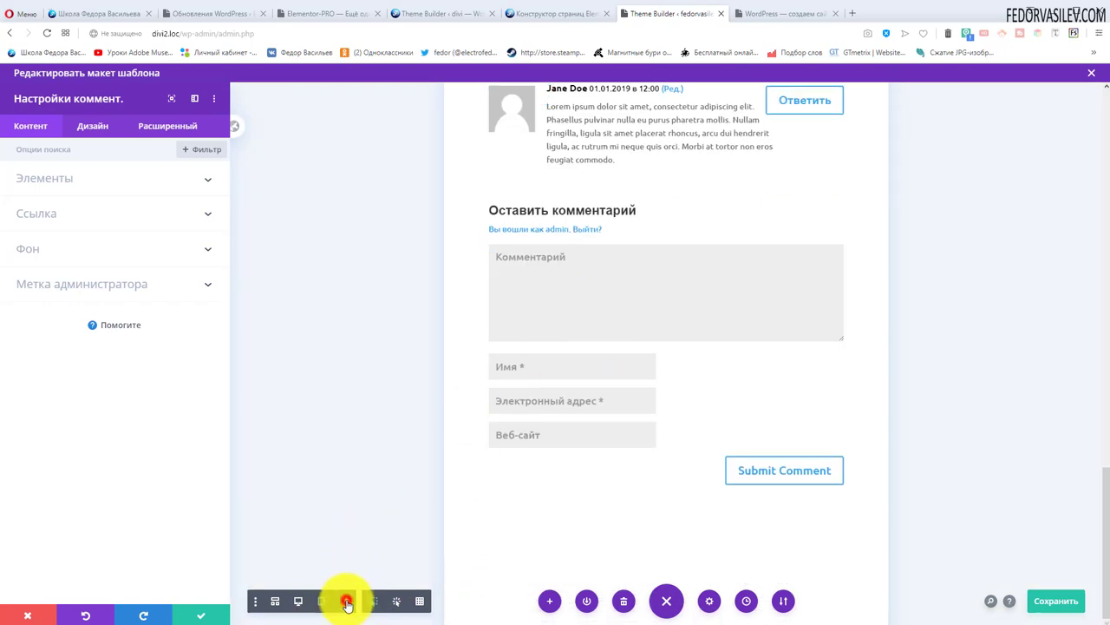
left_click(346, 601)
scroll(676, 173, "down", 7)
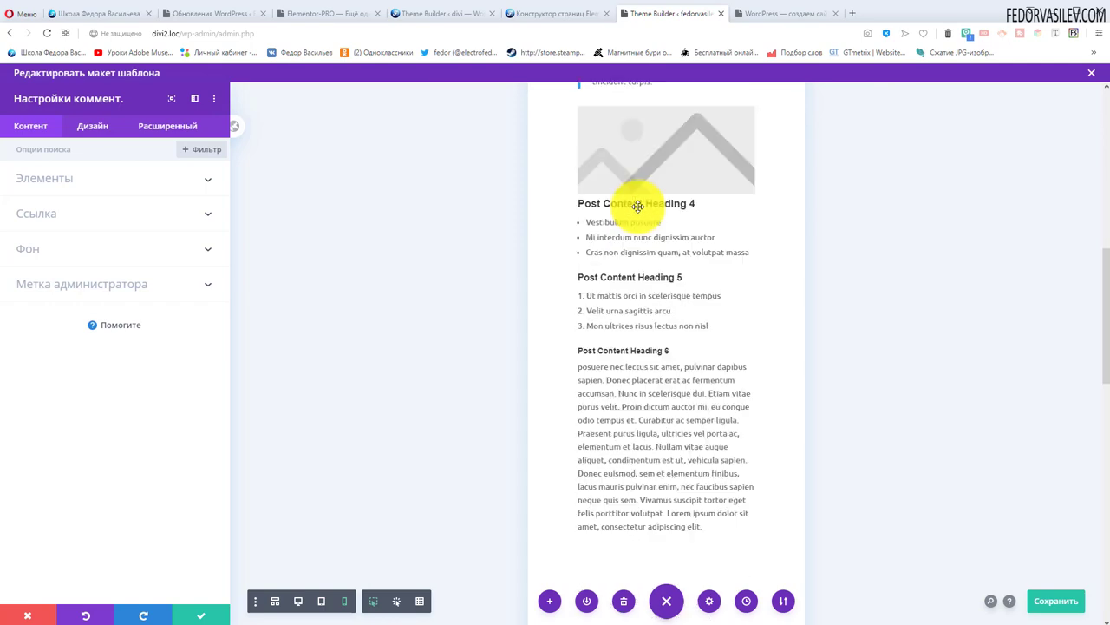
scroll(641, 204, "down", 10)
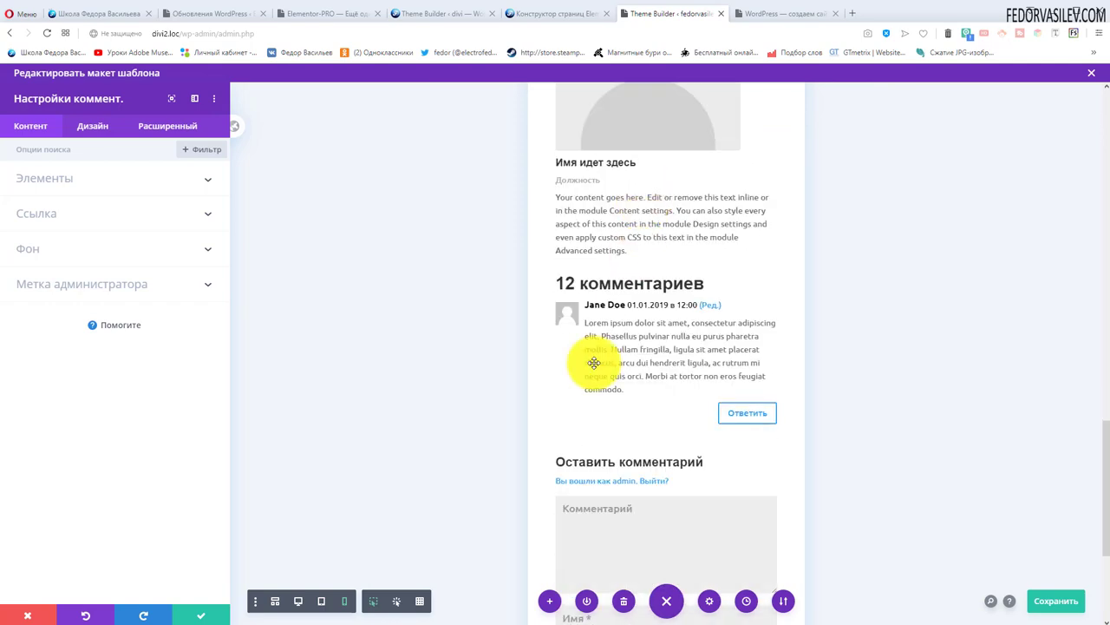
scroll(669, 310, "down", 3)
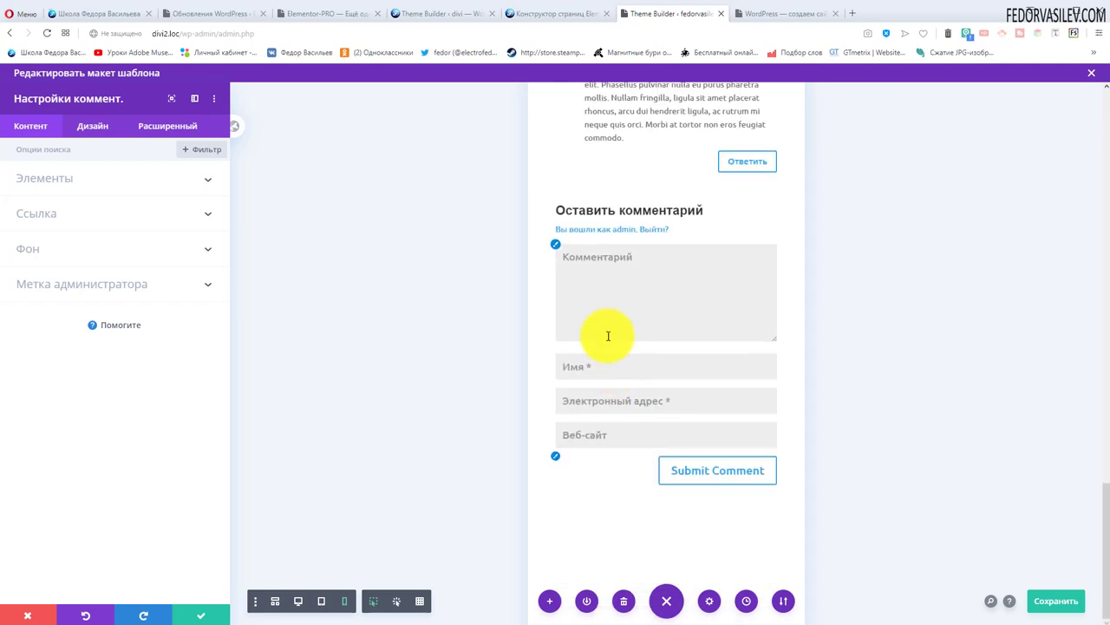
left_click(296, 600)
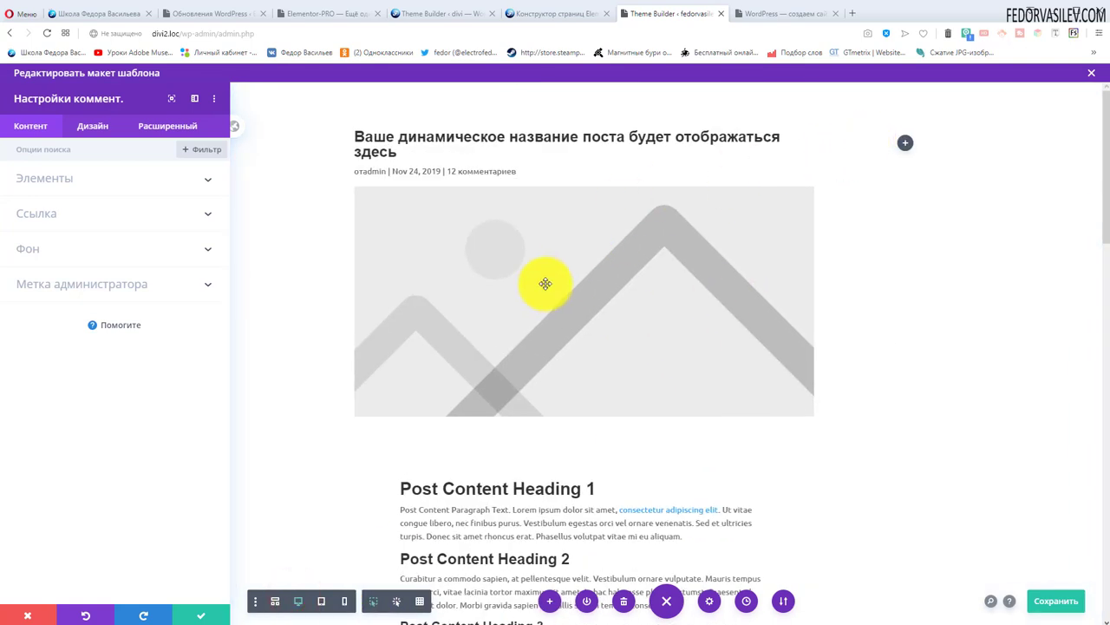
Compare the reference post's content, author block, comment form and background with the comments area of the new template layout
left_click(560, 14)
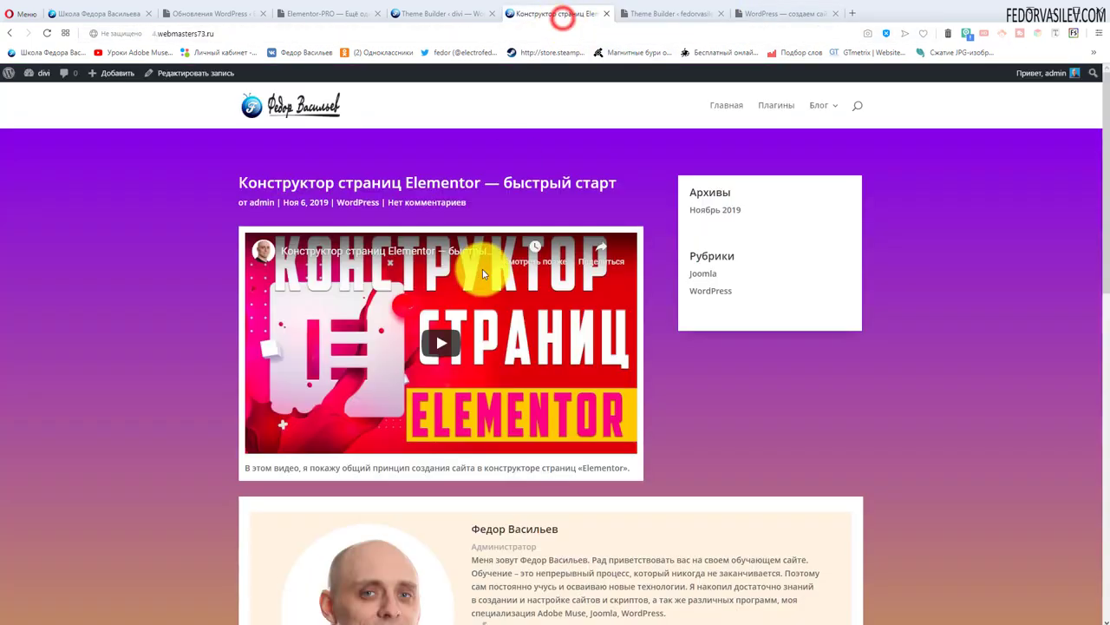
scroll(460, 263, "down", 5)
scroll(868, 454, "down", 3)
scroll(955, 434, "up", 8)
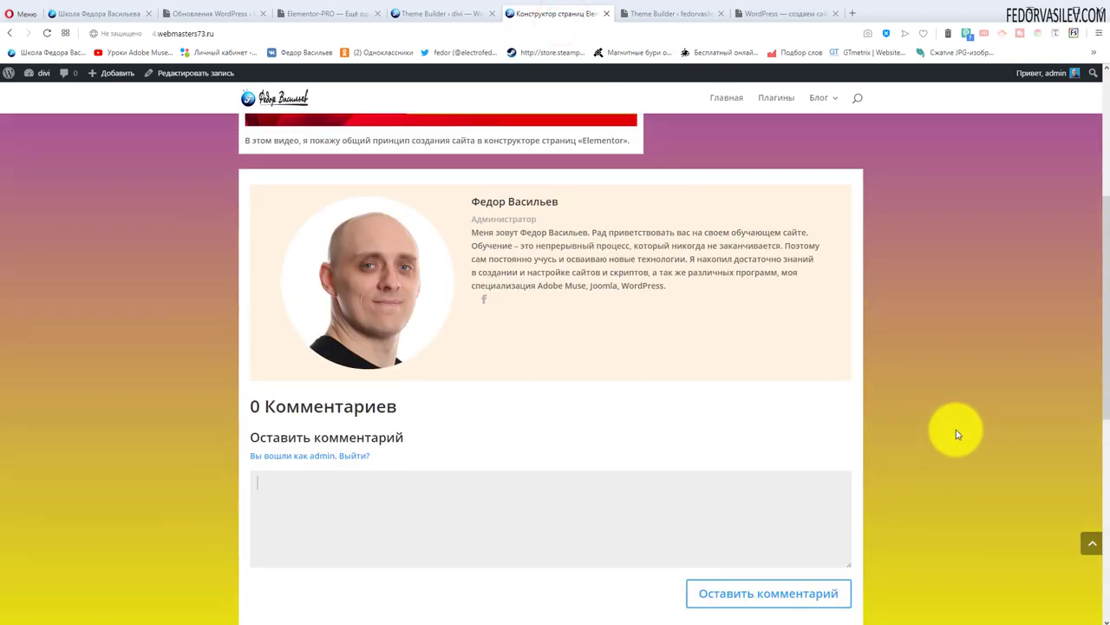
scroll(112, 303, "down", 8)
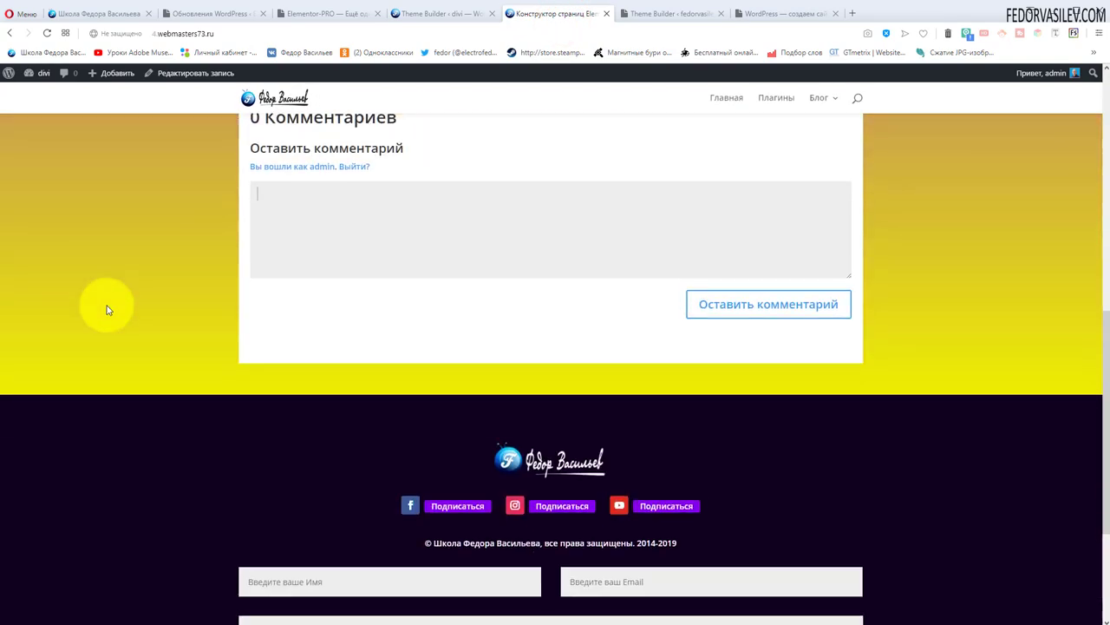
scroll(136, 377, "up", 7)
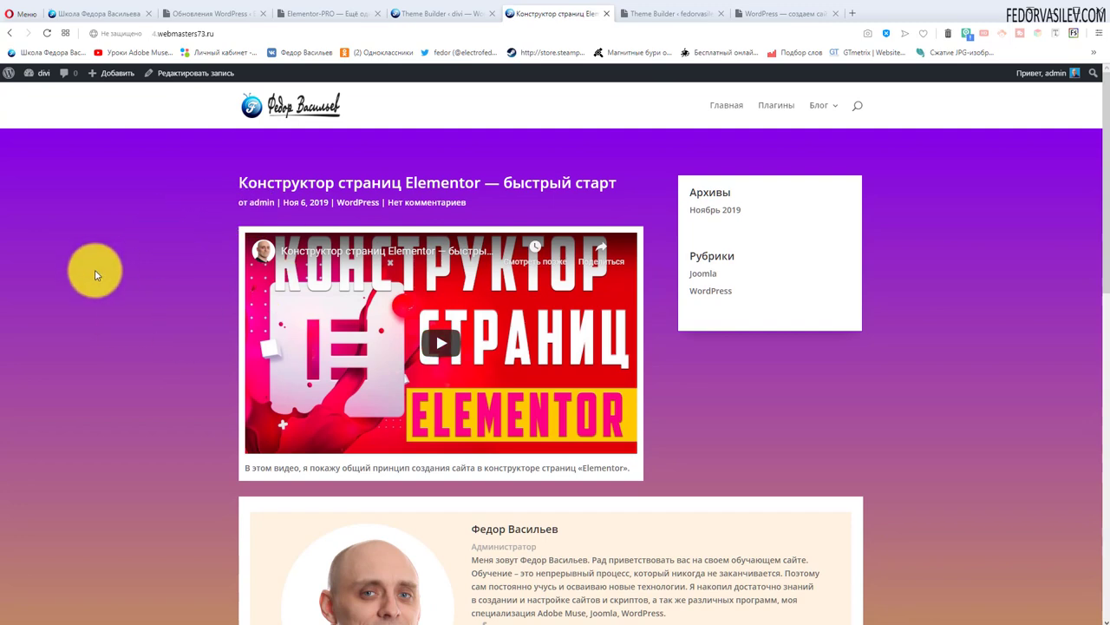
scroll(592, 258, "down", 4)
scroll(597, 454, "up", 1)
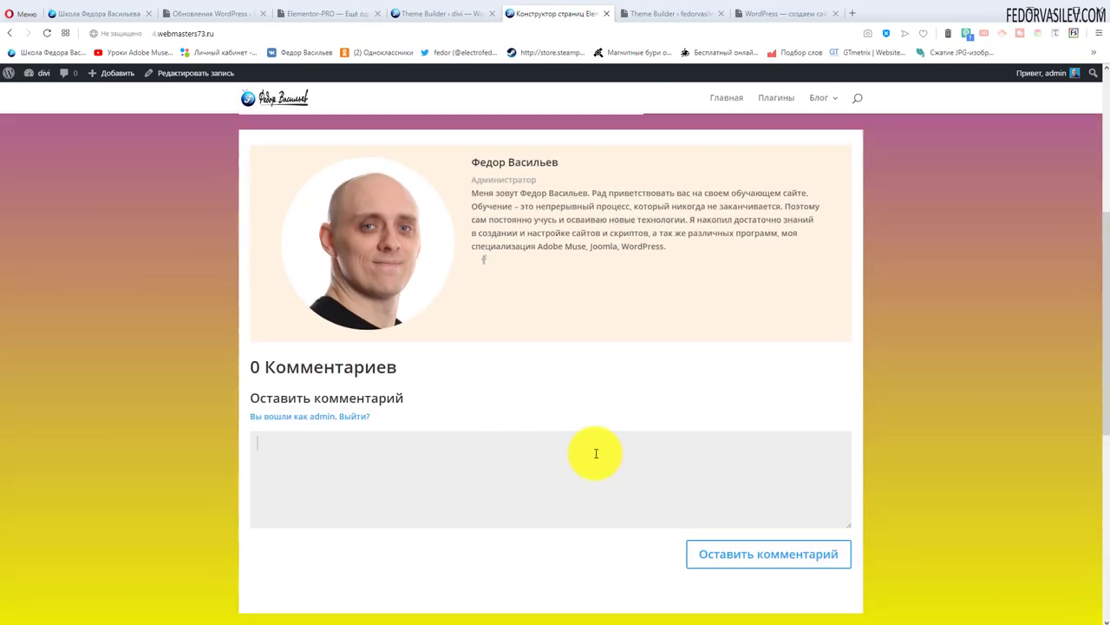
scroll(422, 404, "down", 4)
scroll(632, 471, "up", 4)
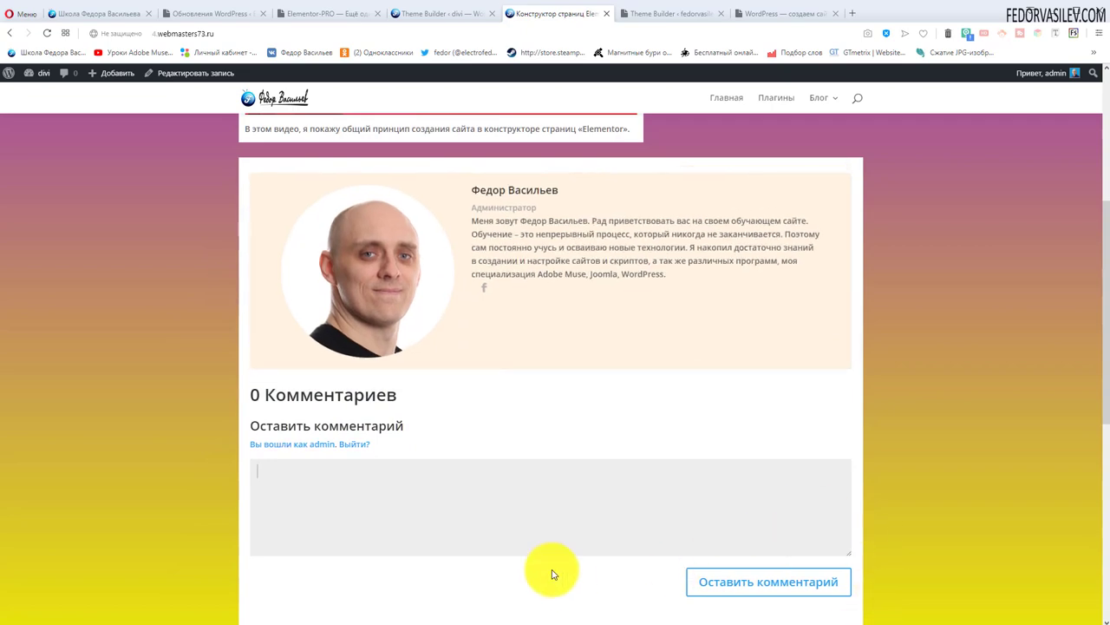
left_click(682, 11)
scroll(654, 344, "down", 10)
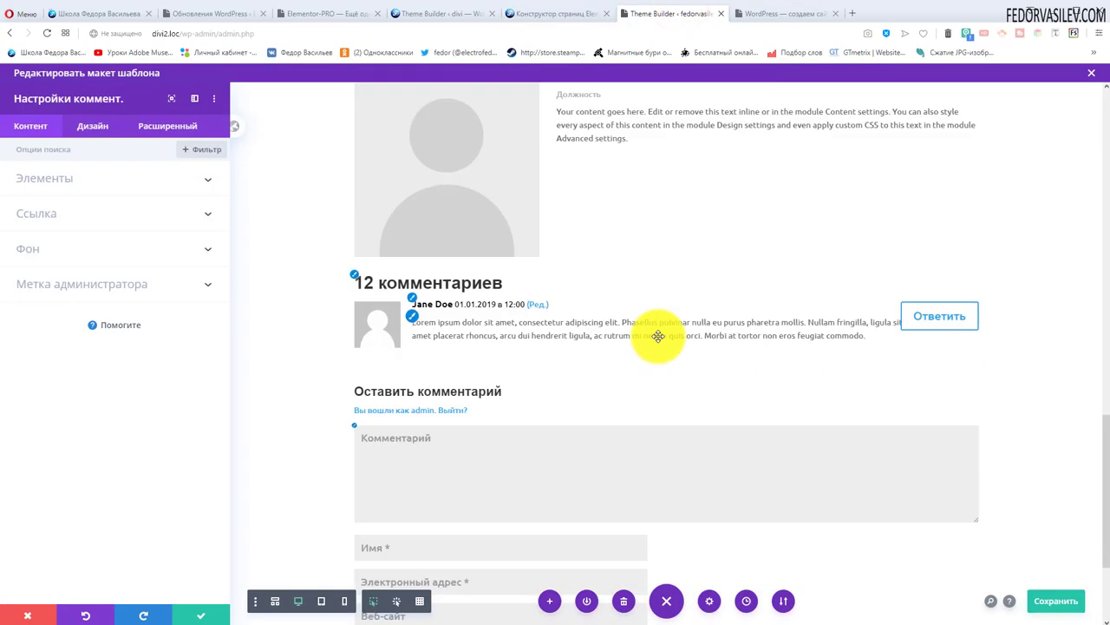
Close the comments module settings, and give the row holding the author block and comments a white background
left_click(199, 614)
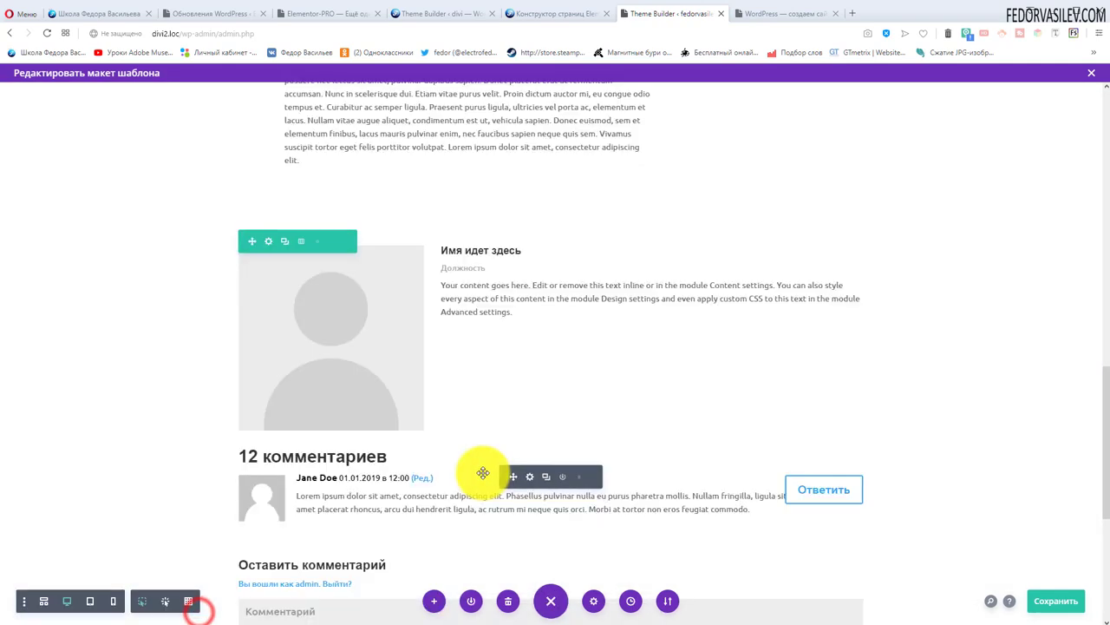
left_click(270, 248)
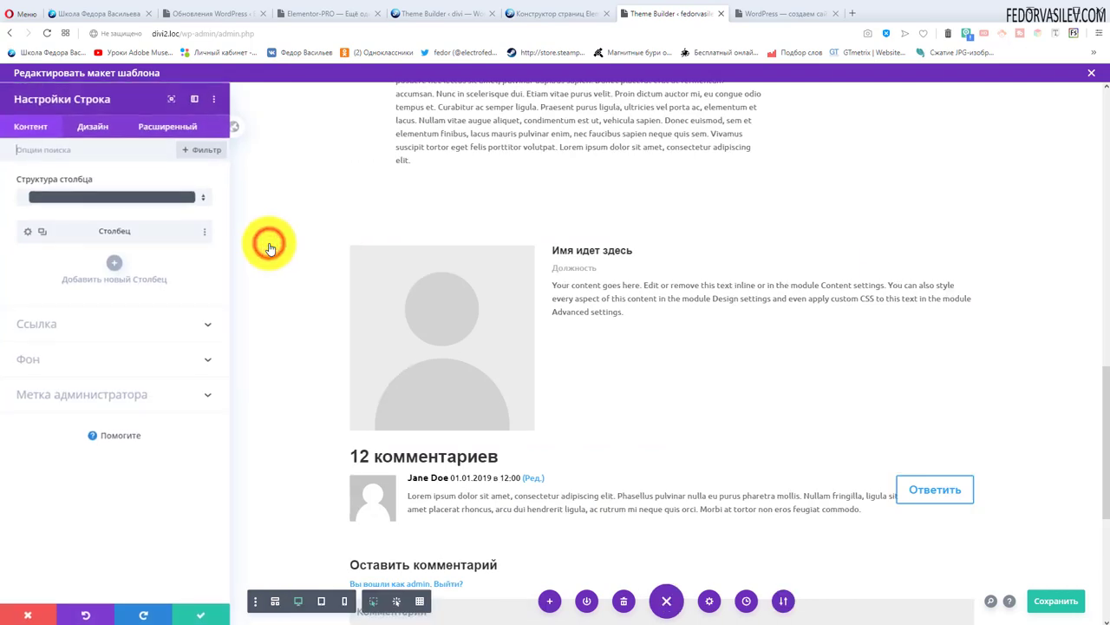
left_click(53, 367)
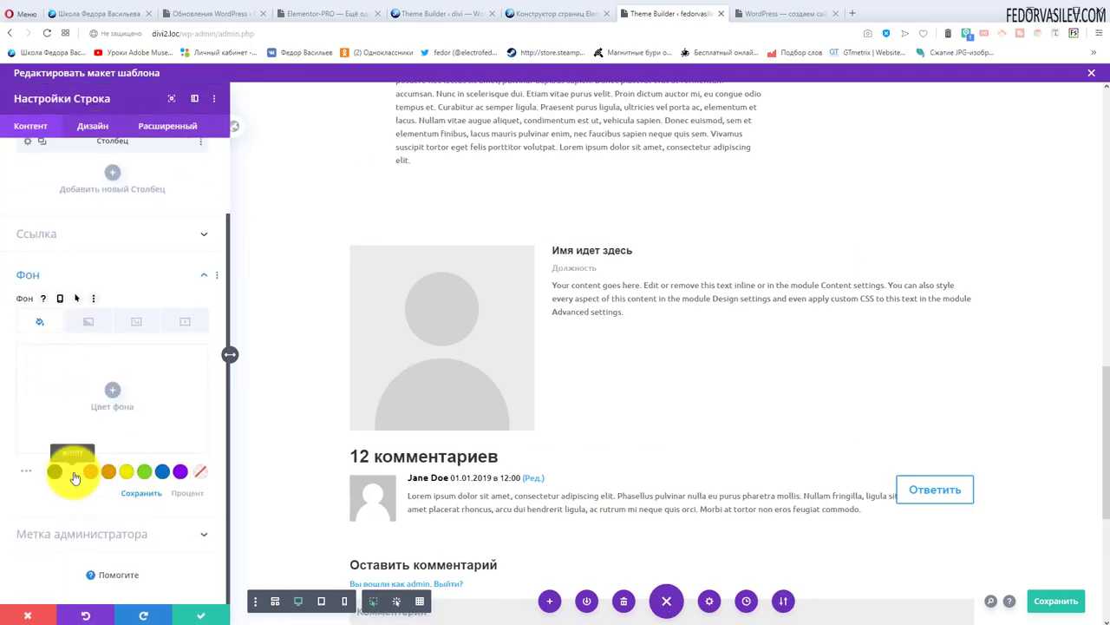
scroll(534, 417, "down", 3)
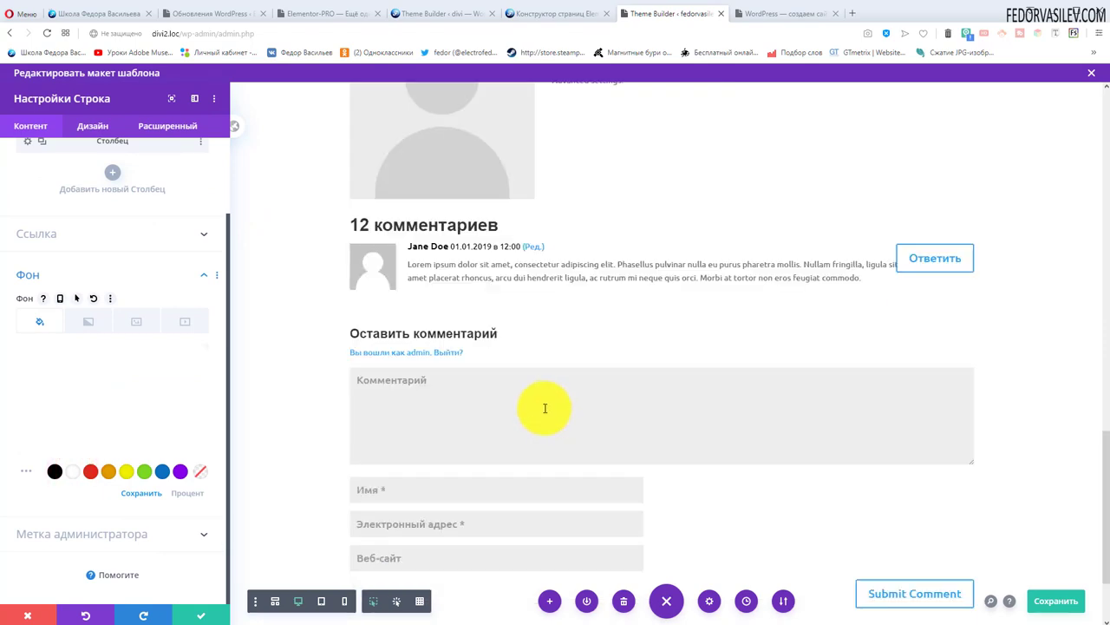
scroll(545, 408, "down", 2)
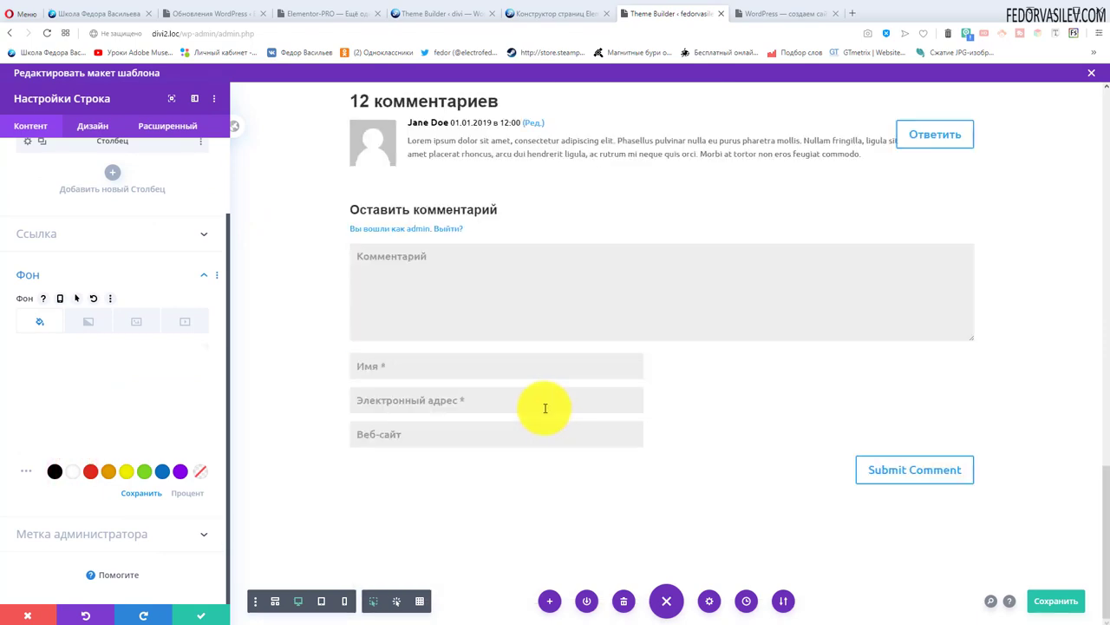
left_click(202, 616)
Open the background options of the section that contains the whole post layout
scroll(397, 414, "up", 15)
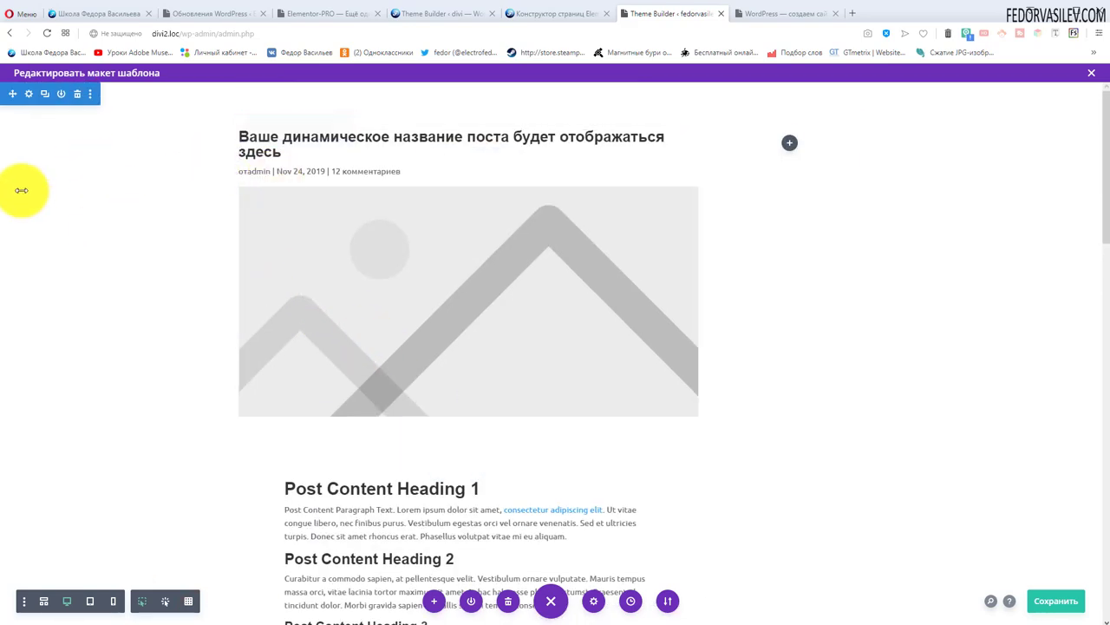
left_click(28, 100)
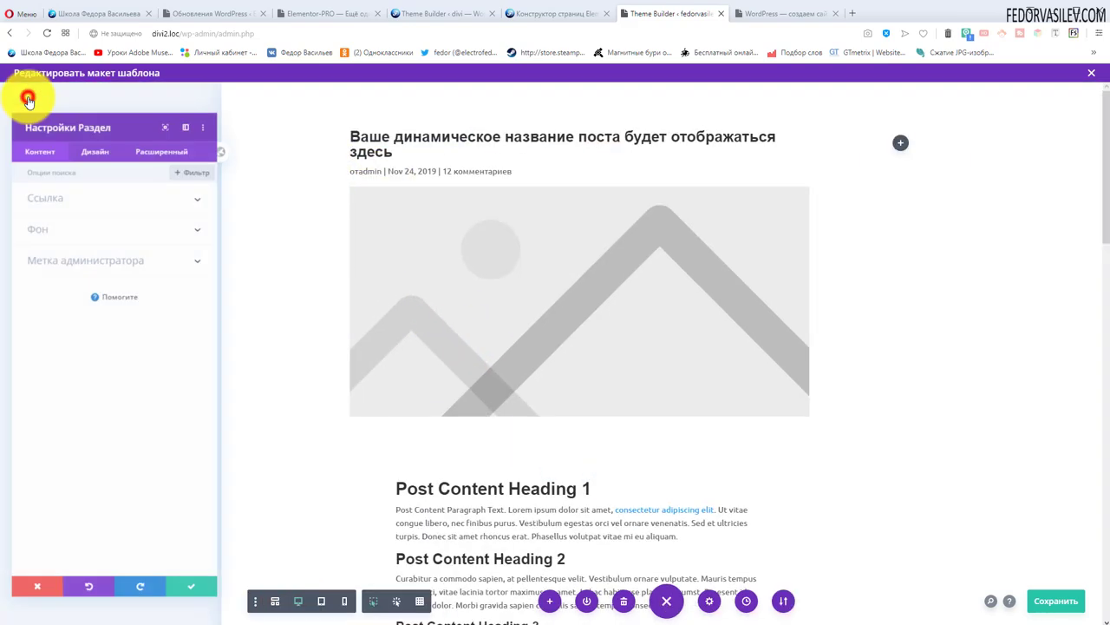
left_click(29, 219)
Try a purple section background and check how the post, author and comments blocks stand out against it
left_click(180, 414)
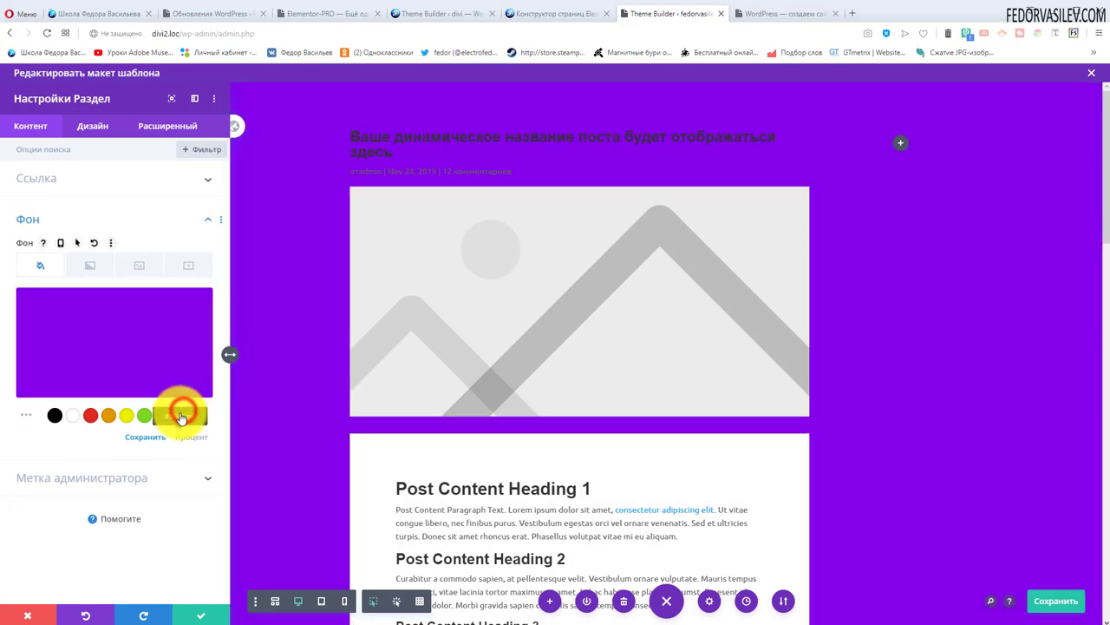
scroll(272, 372, "down", 10)
scroll(273, 372, "down", 4)
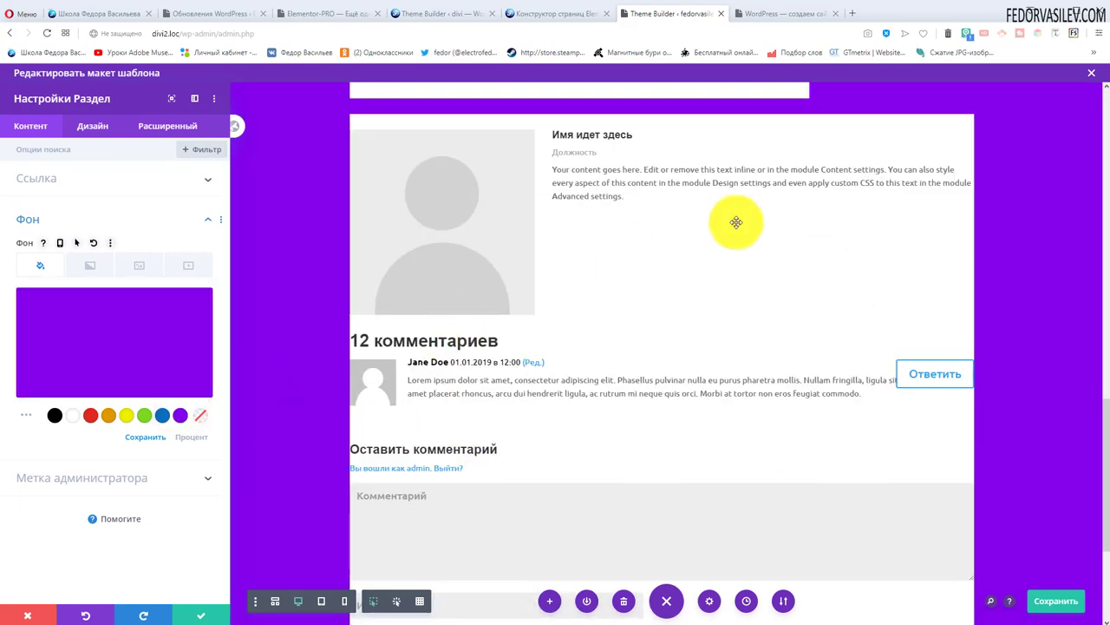
scroll(710, 324, "down", 3)
scroll(446, 261, "up", 3)
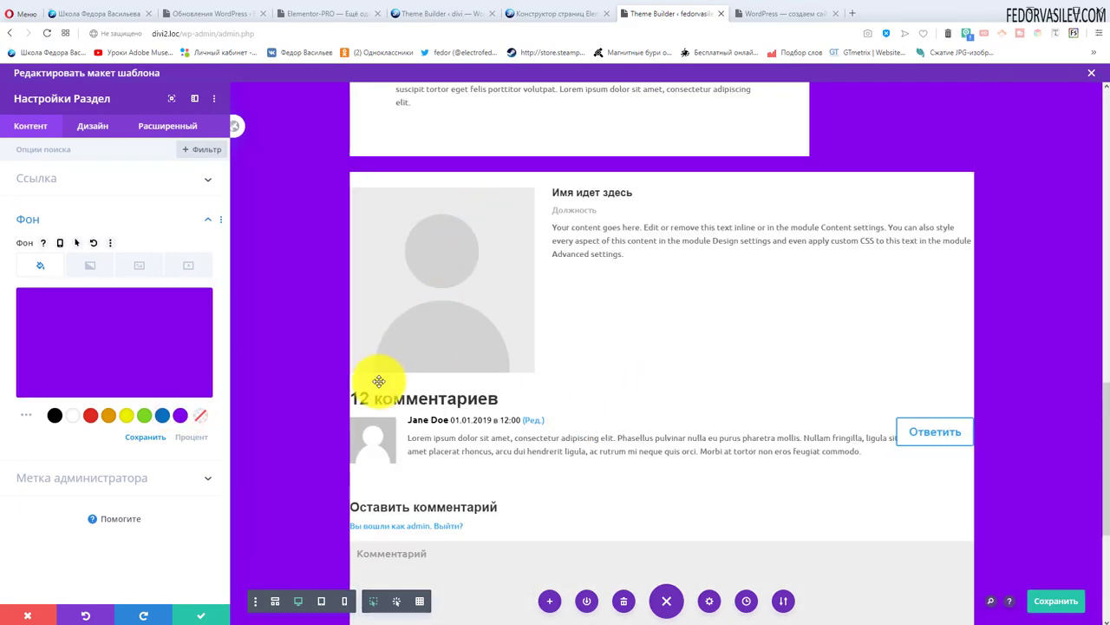
scroll(437, 391, "down", 3)
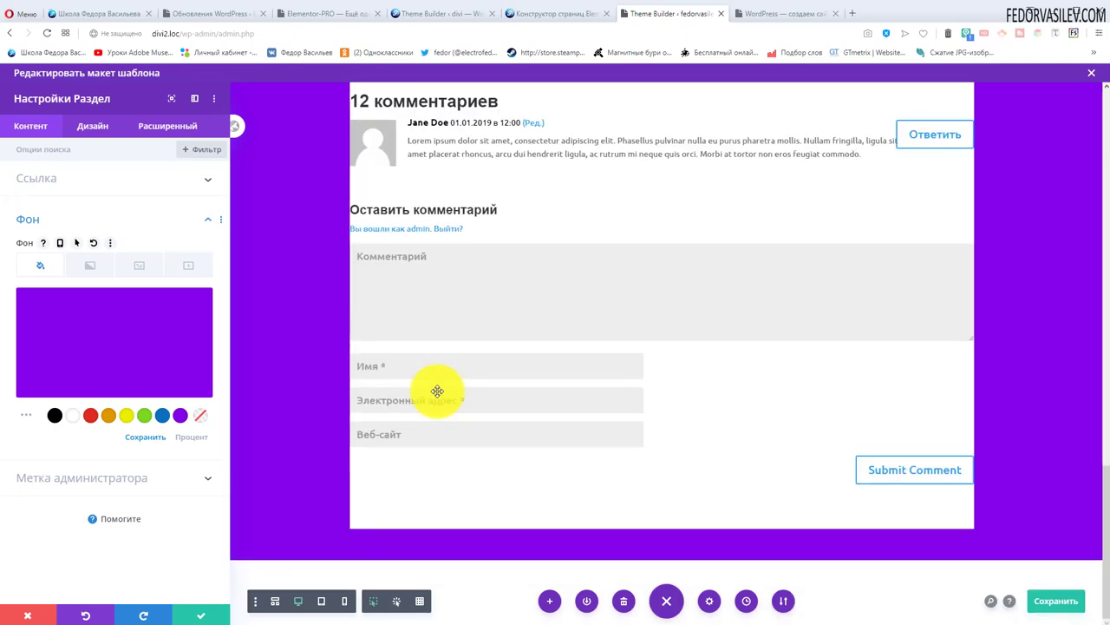
scroll(345, 398, "up", 3)
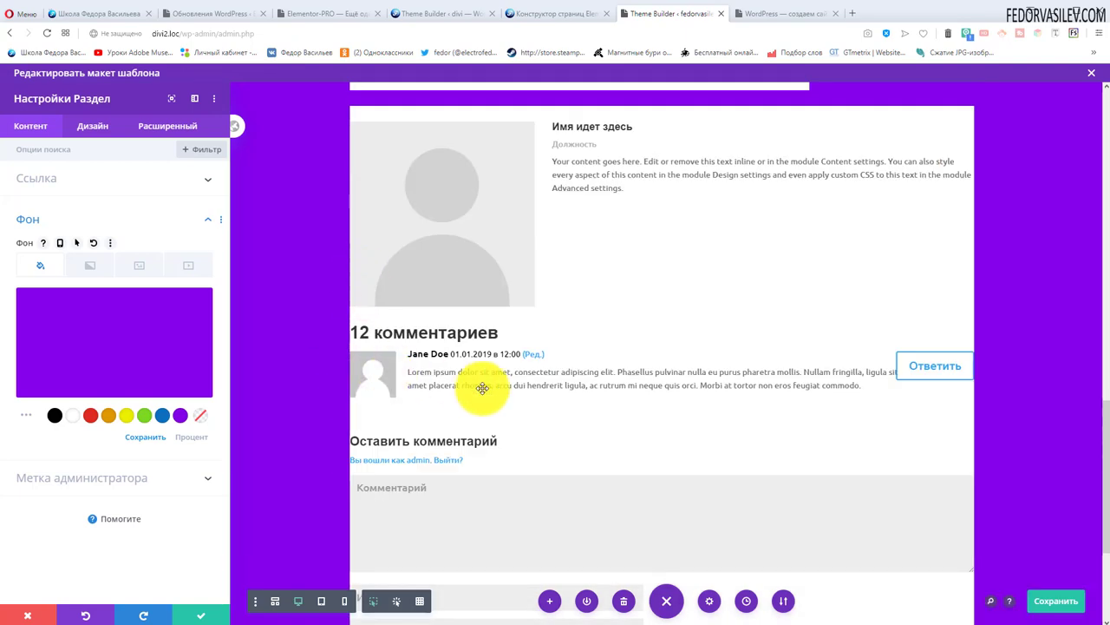
scroll(481, 389, "up", 6)
scroll(483, 388, "up", 3)
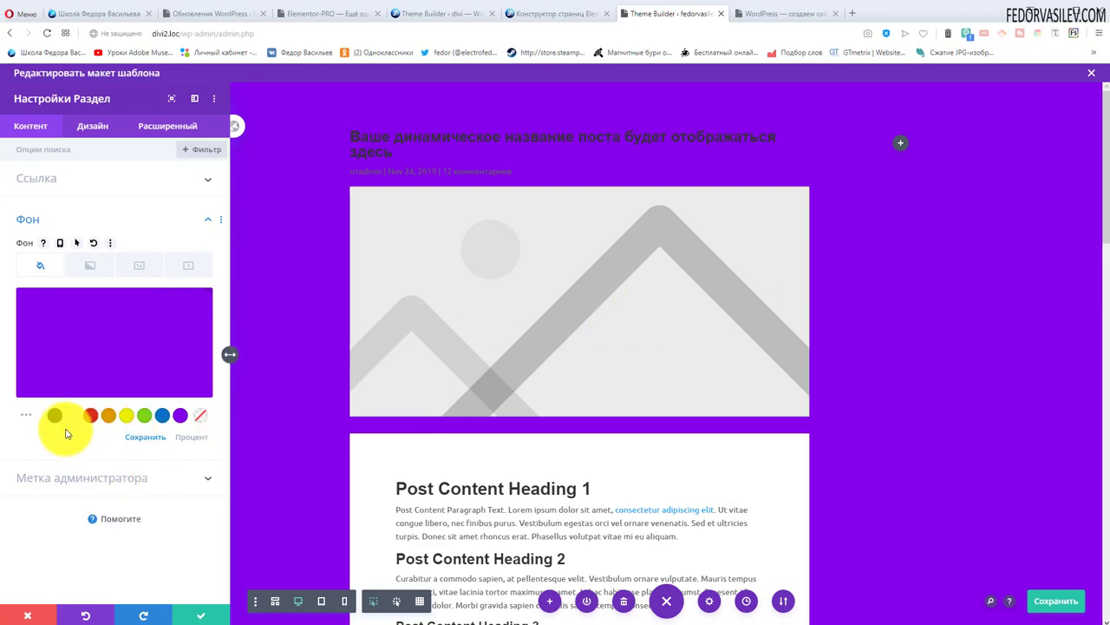
Set the section's background color to a light grey and apply the section settings
left_click(57, 418)
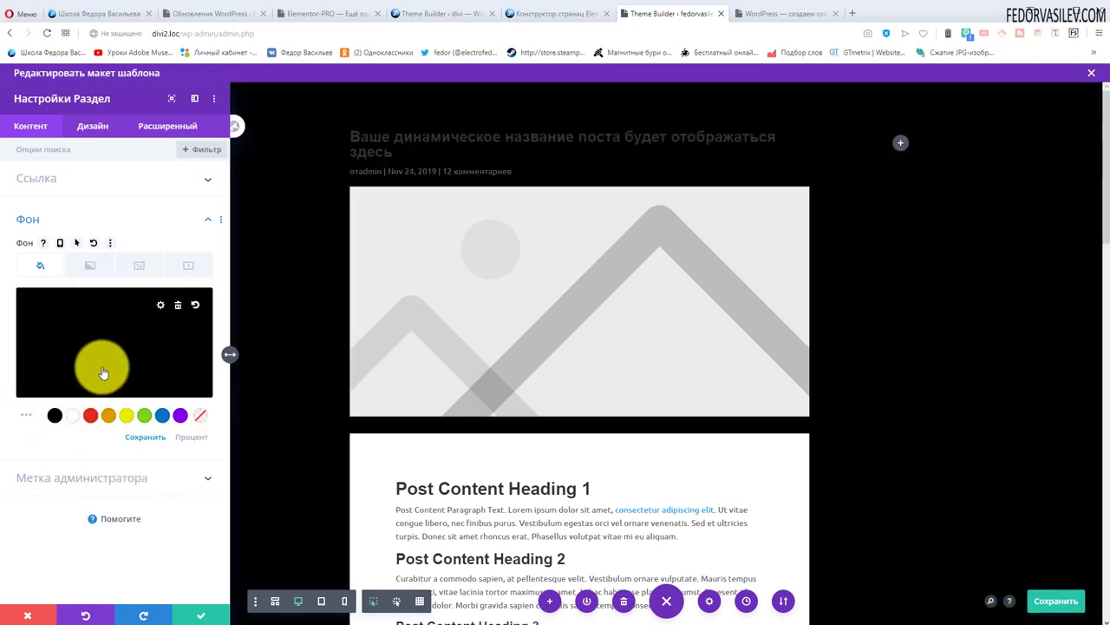
left_click(169, 340)
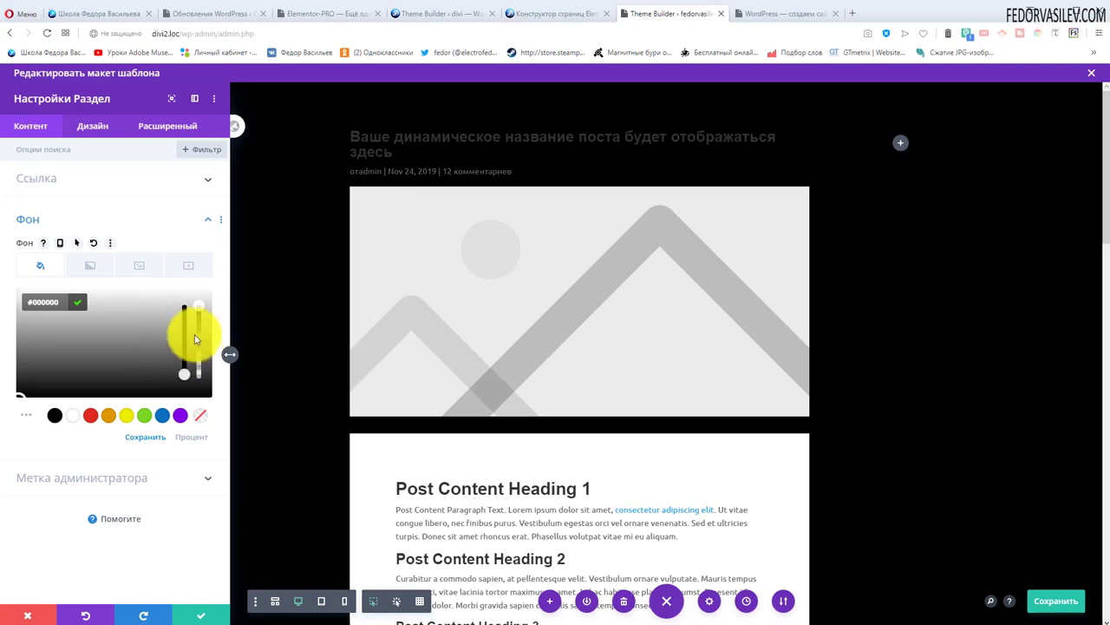
left_click_drag(36, 356, 3, 310)
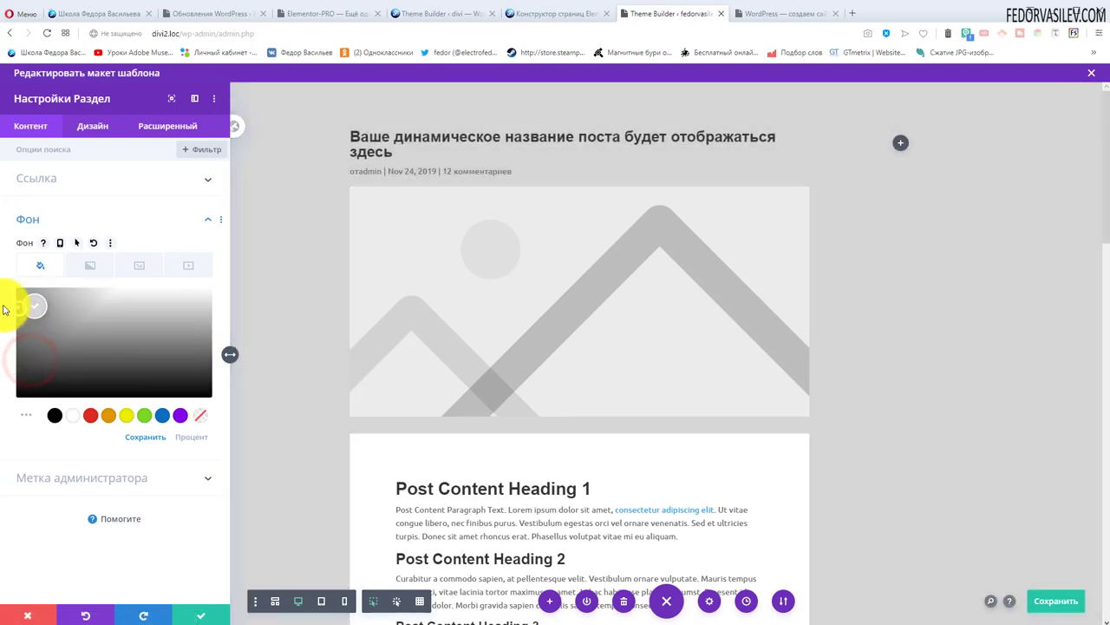
scroll(317, 330, "down", 10)
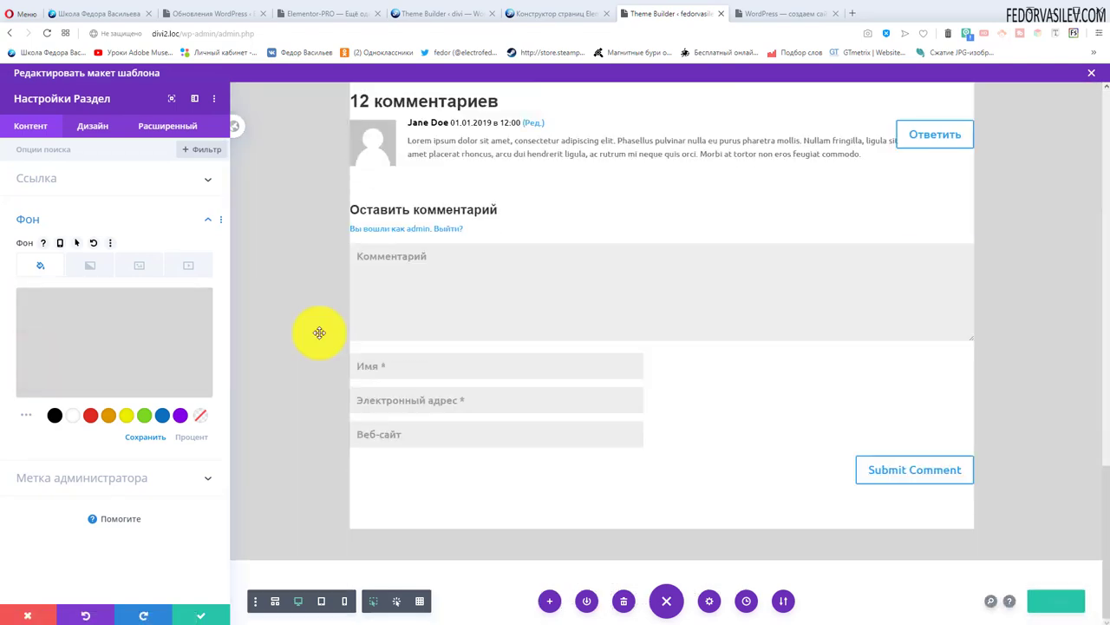
left_click(11, 303)
left_click(27, 337)
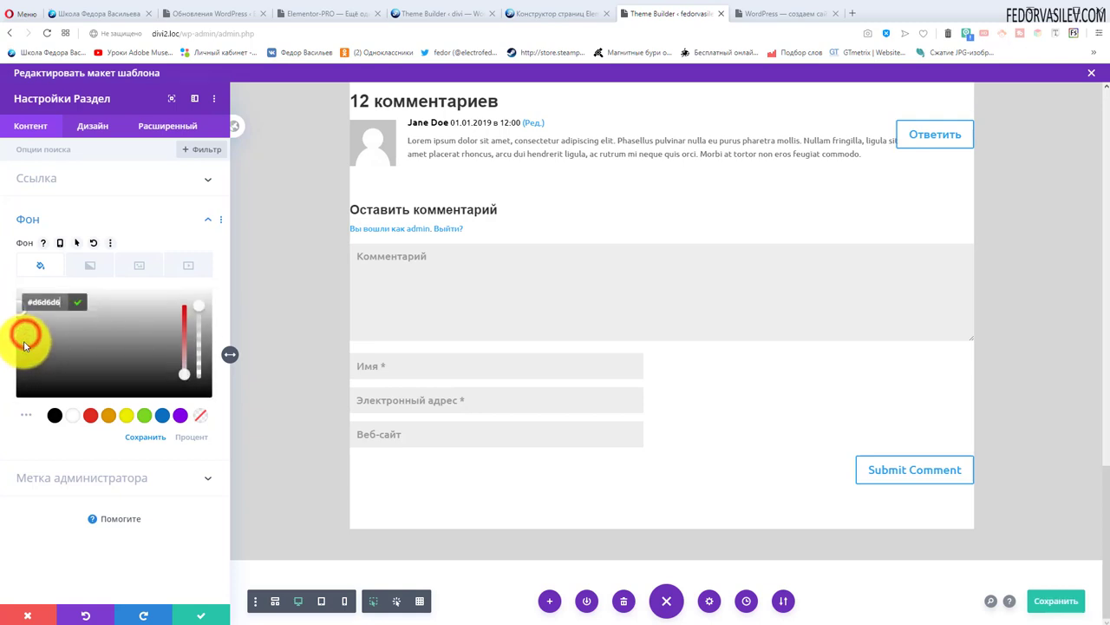
type("efefef")
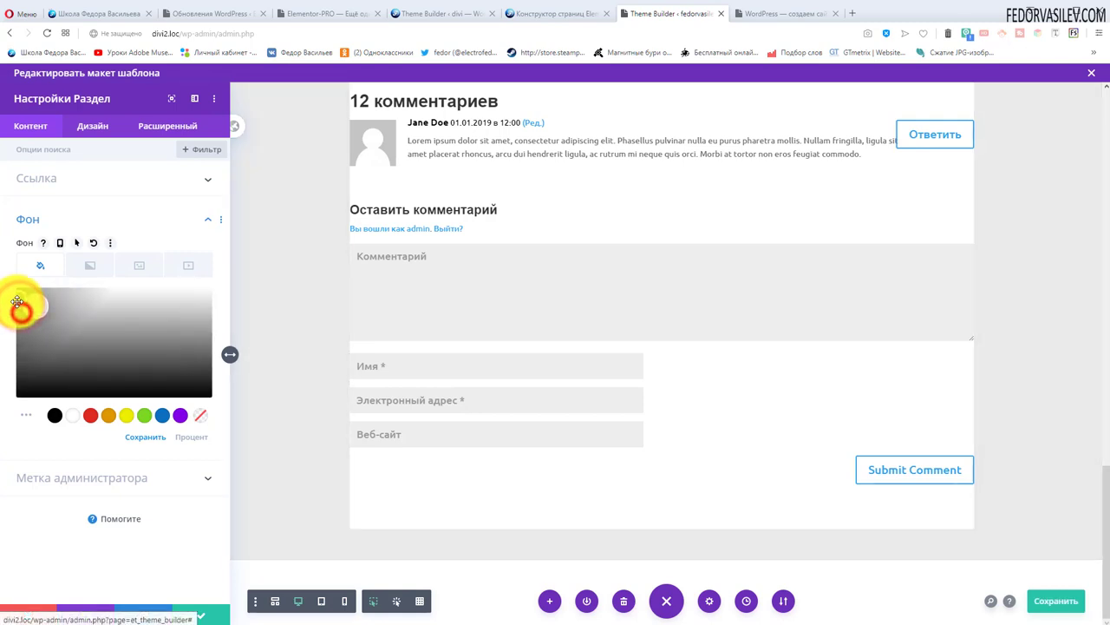
left_click(204, 611)
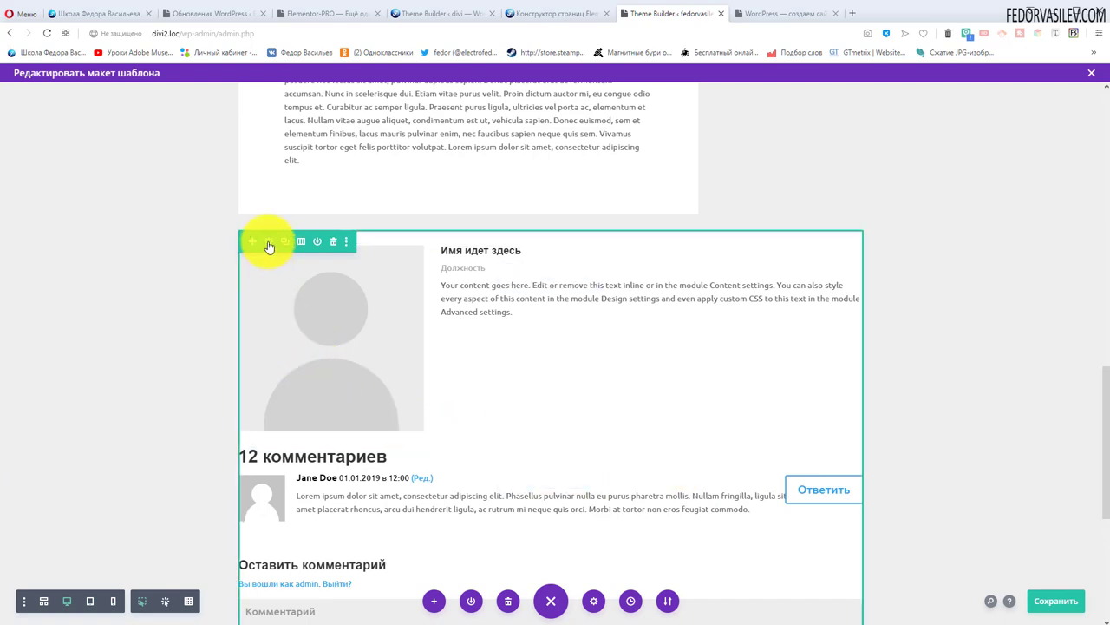
Set the left inner padding of the row with the author block and comments to 10px
scroll(273, 290, "down", 3)
scroll(318, 421, "down", 2)
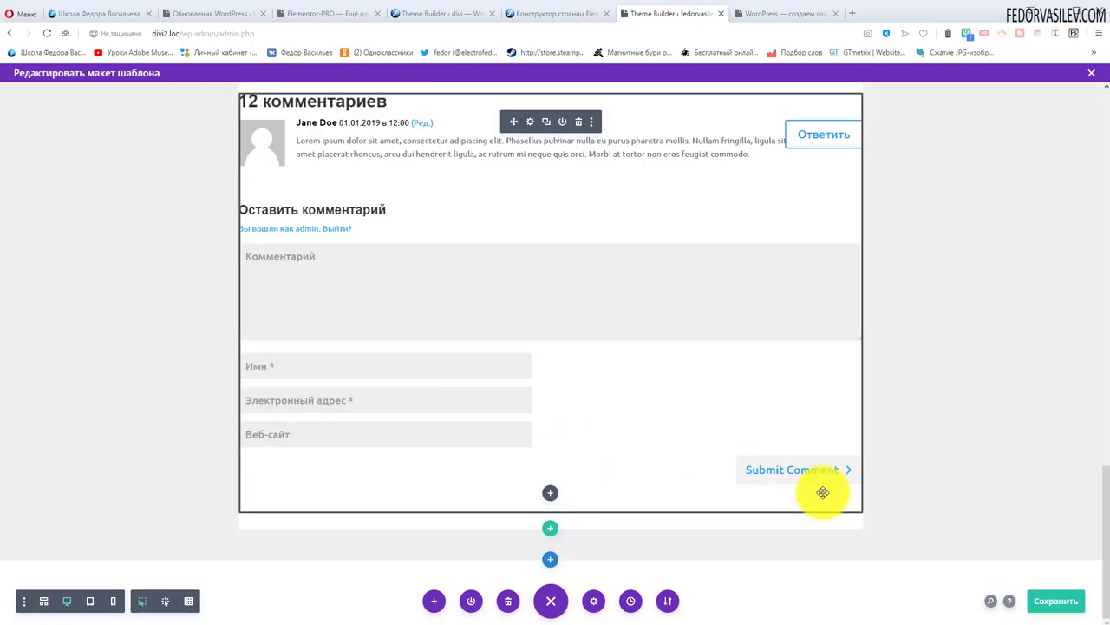
scroll(577, 454, "up", 5)
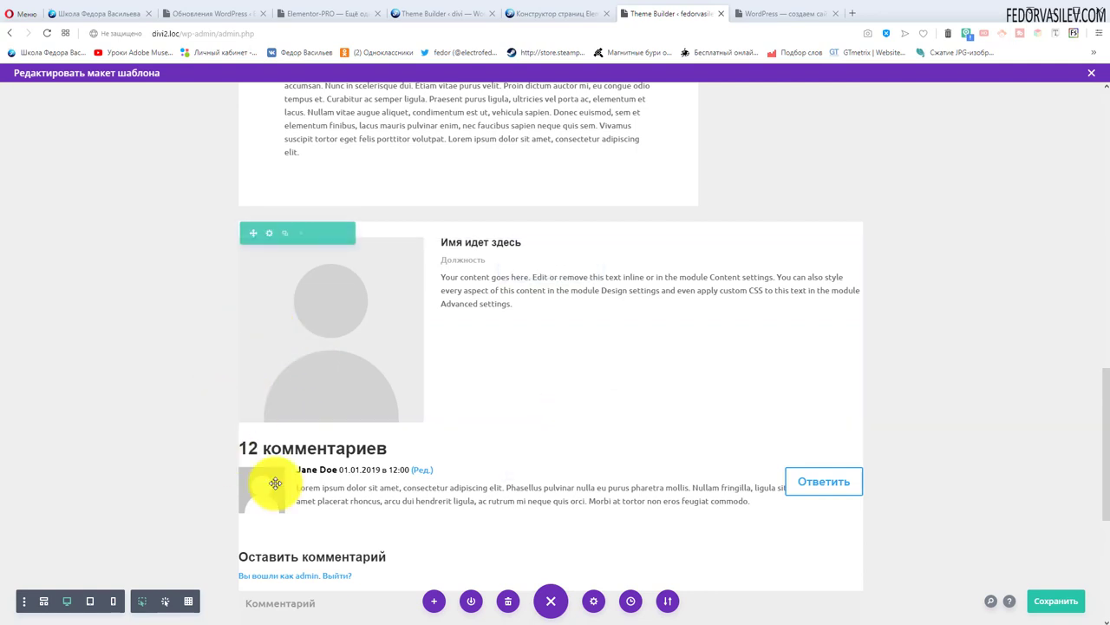
scroll(303, 426, "down", 3)
scroll(287, 365, "up", 4)
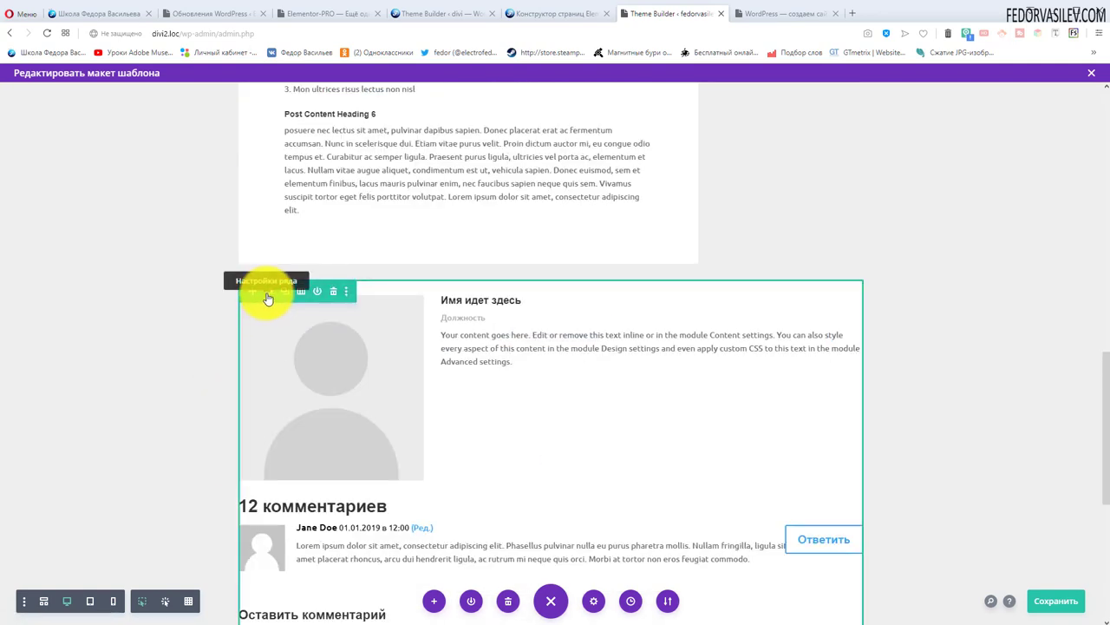
left_click(268, 297)
left_click(92, 126)
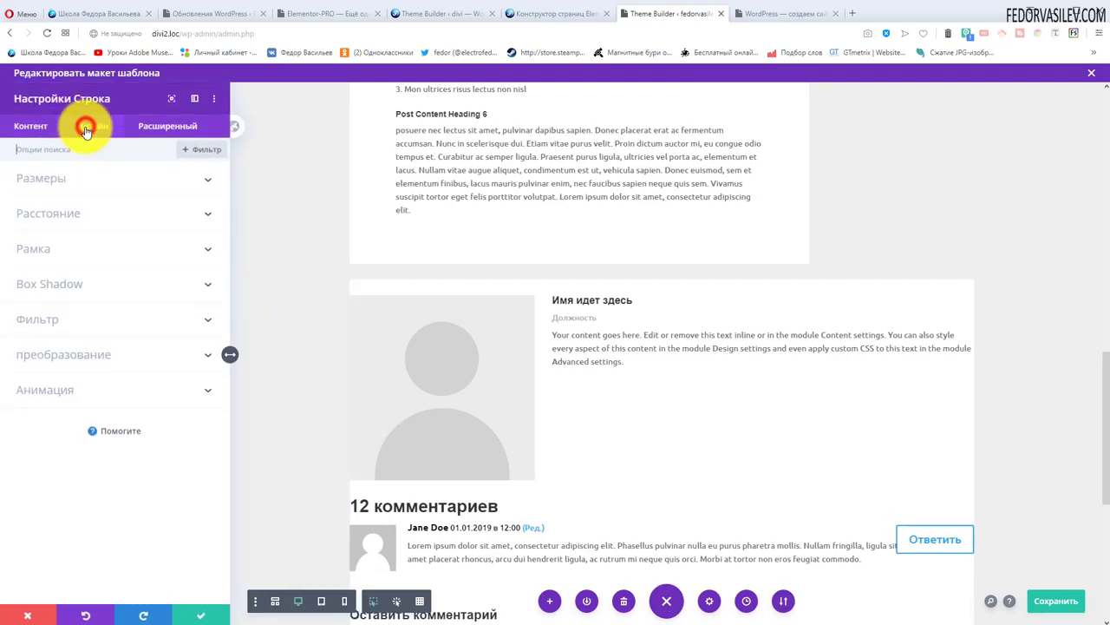
left_click(87, 216)
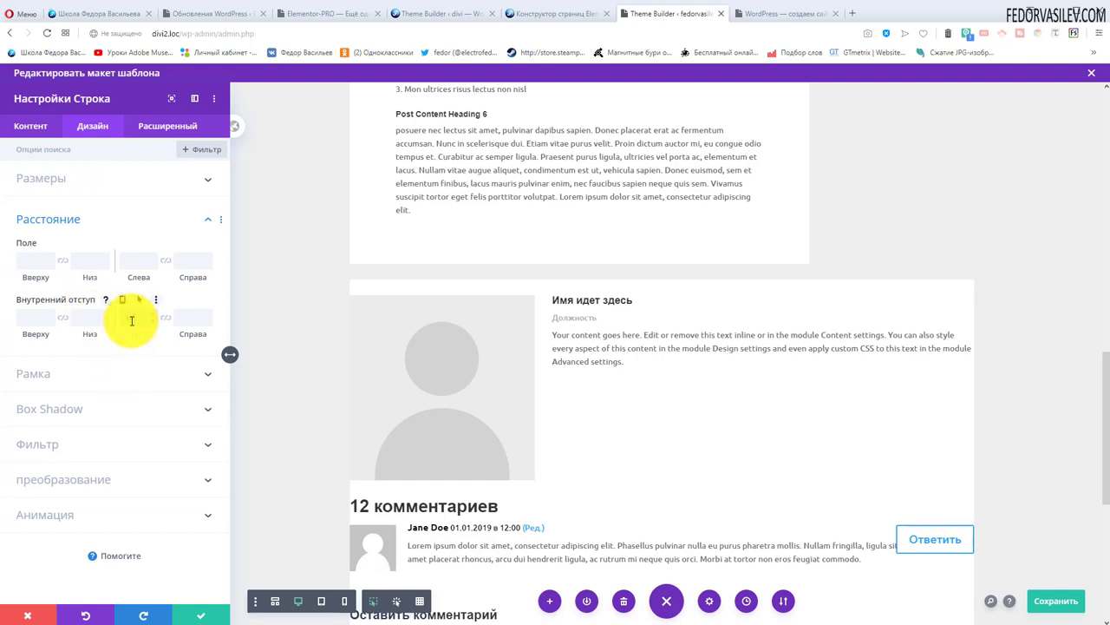
scroll(305, 278, "down", 4)
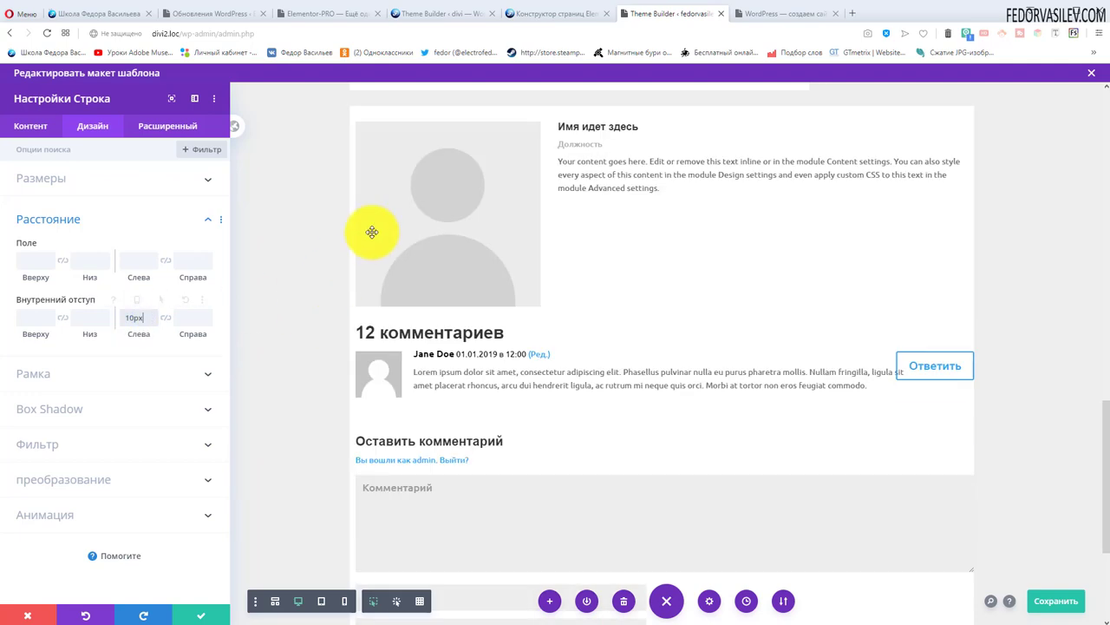
scroll(372, 364, "down", 1)
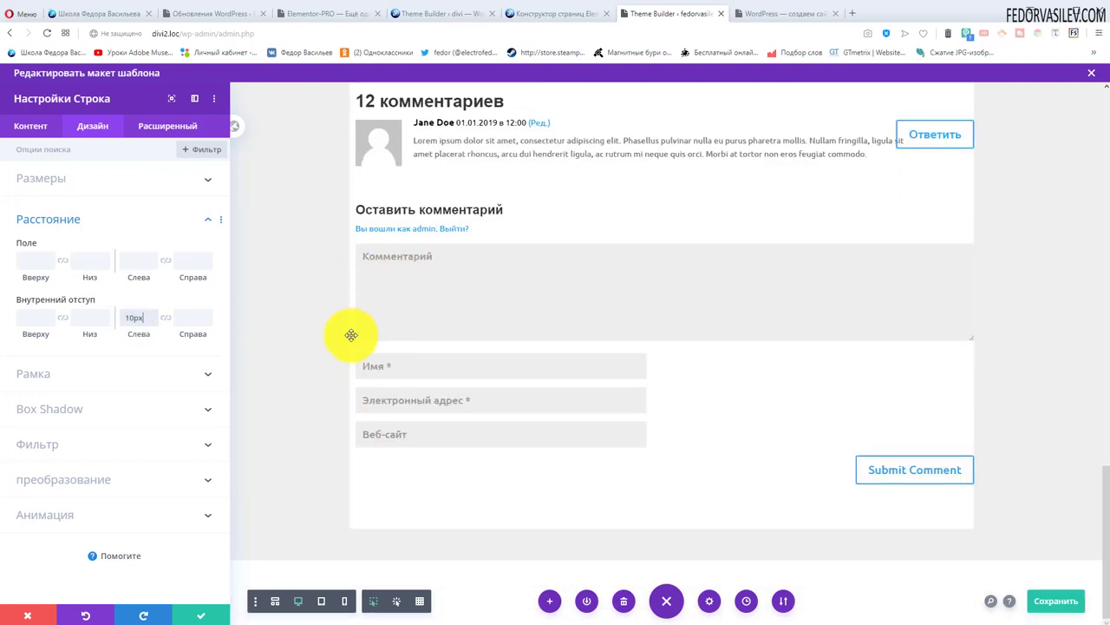
Set the same row's right inner padding to 10px and apply the row settings
scroll(347, 347, "up", 3)
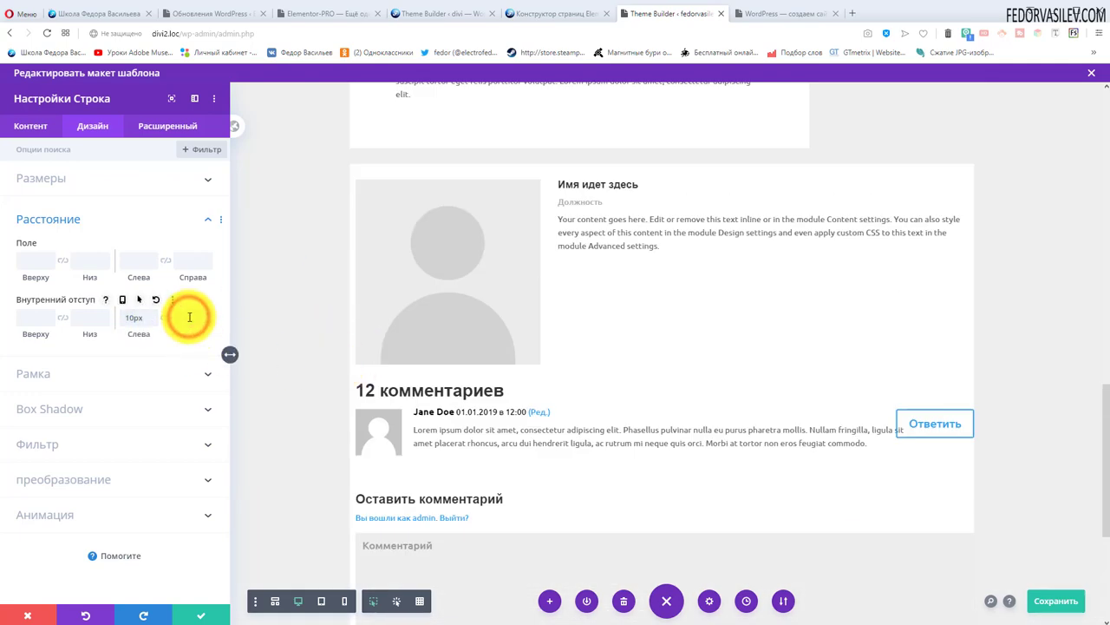
scroll(907, 372, "down", 3)
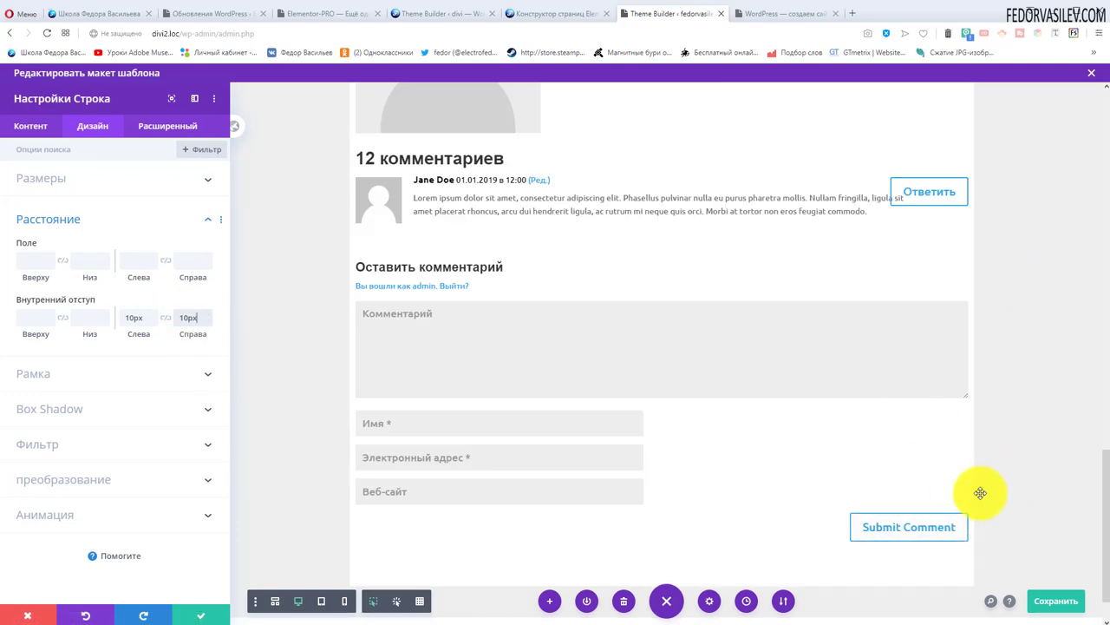
scroll(404, 340, "up", 6)
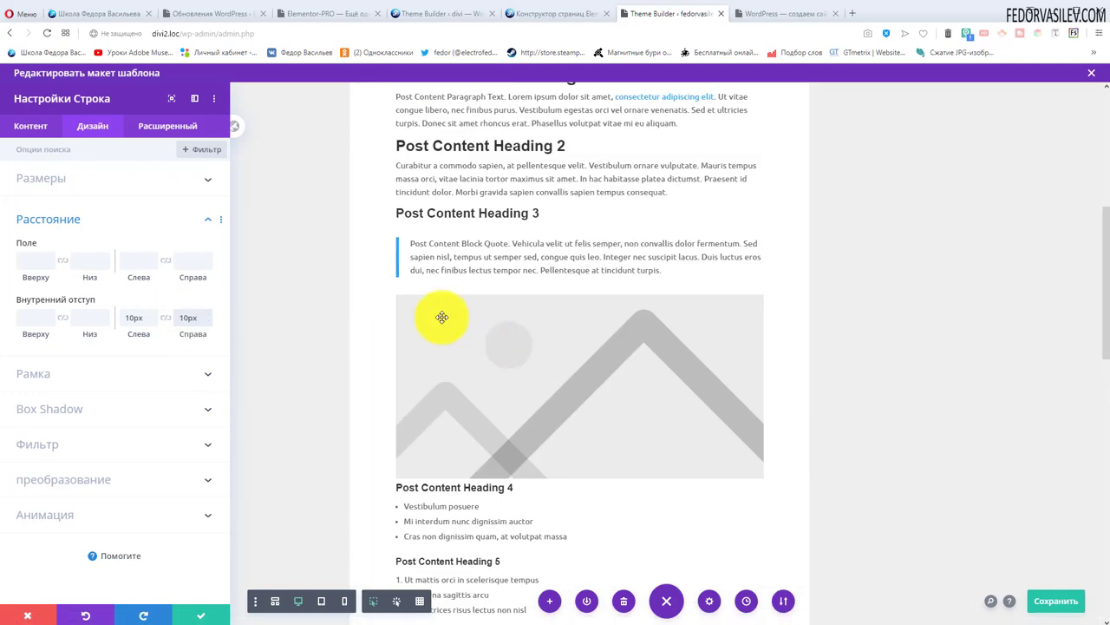
scroll(432, 296, "up", 1)
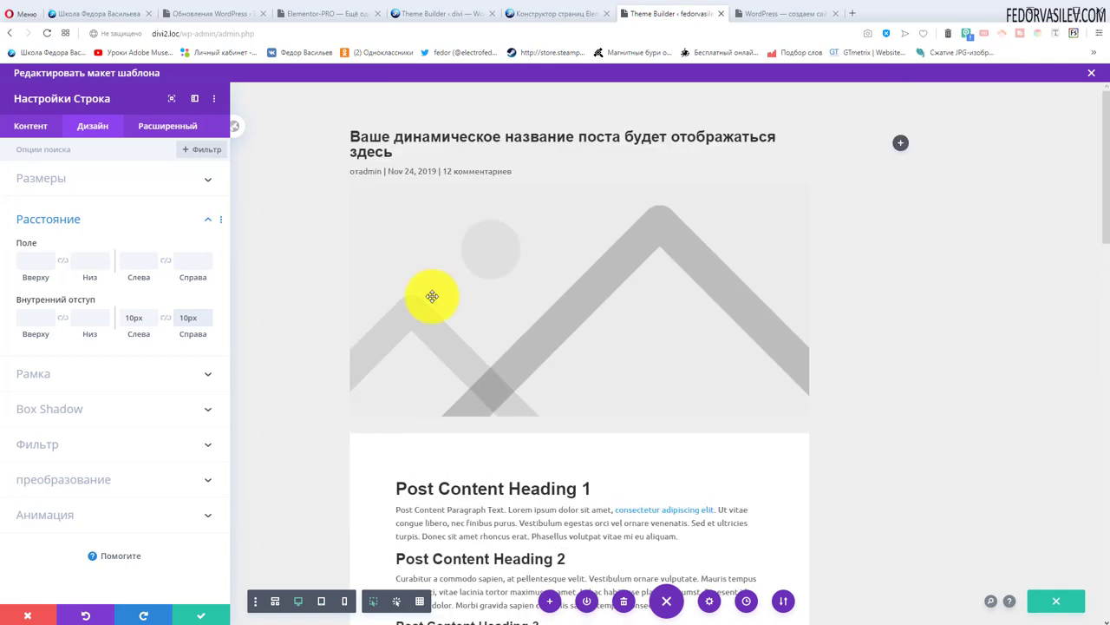
left_click(193, 612)
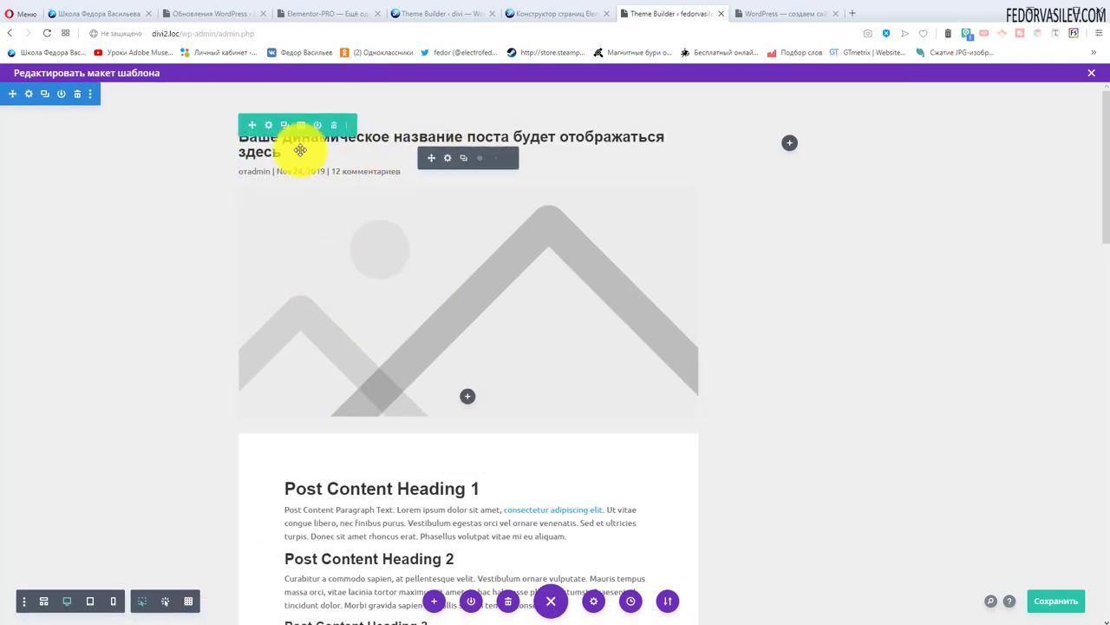
Try hiding the title, meta line and author in the post title module, switching each element back on
left_click(446, 158)
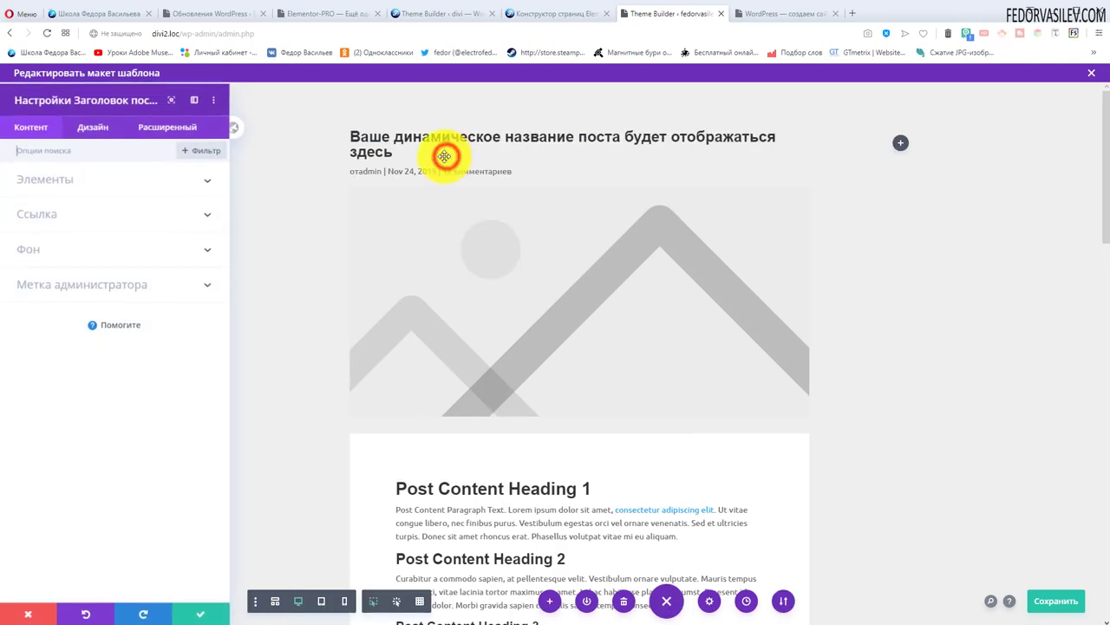
left_click(64, 178)
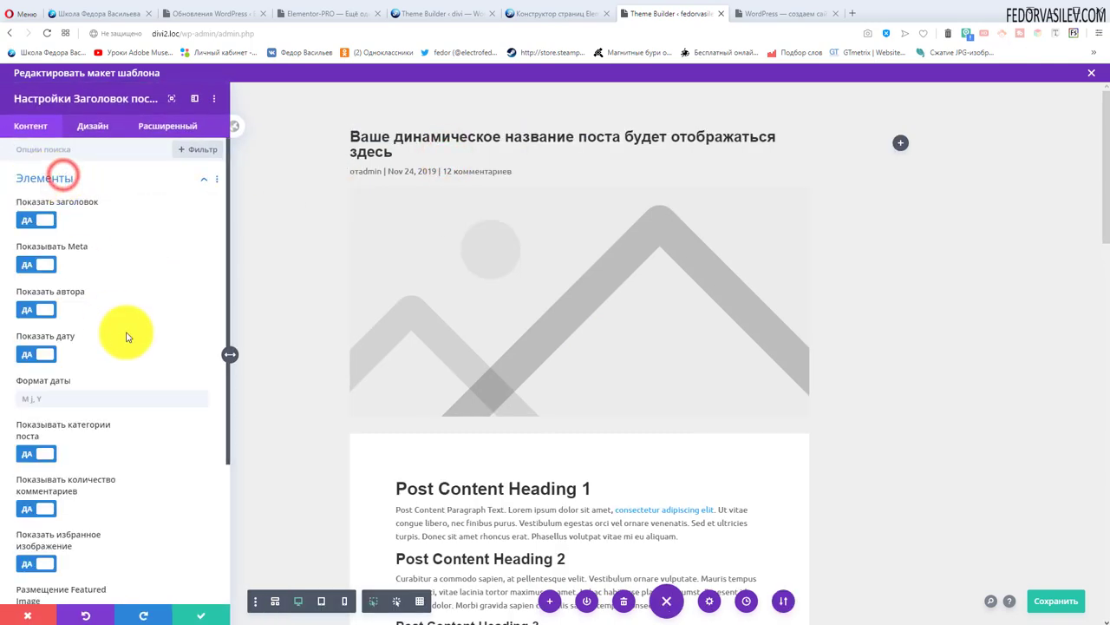
left_click(36, 221)
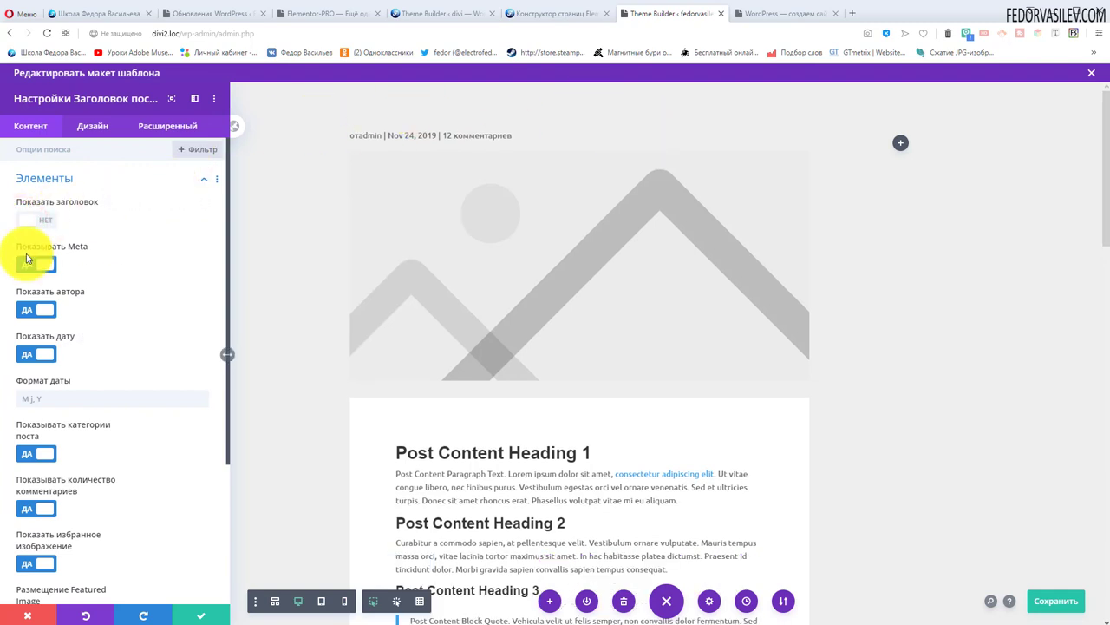
left_click(45, 224)
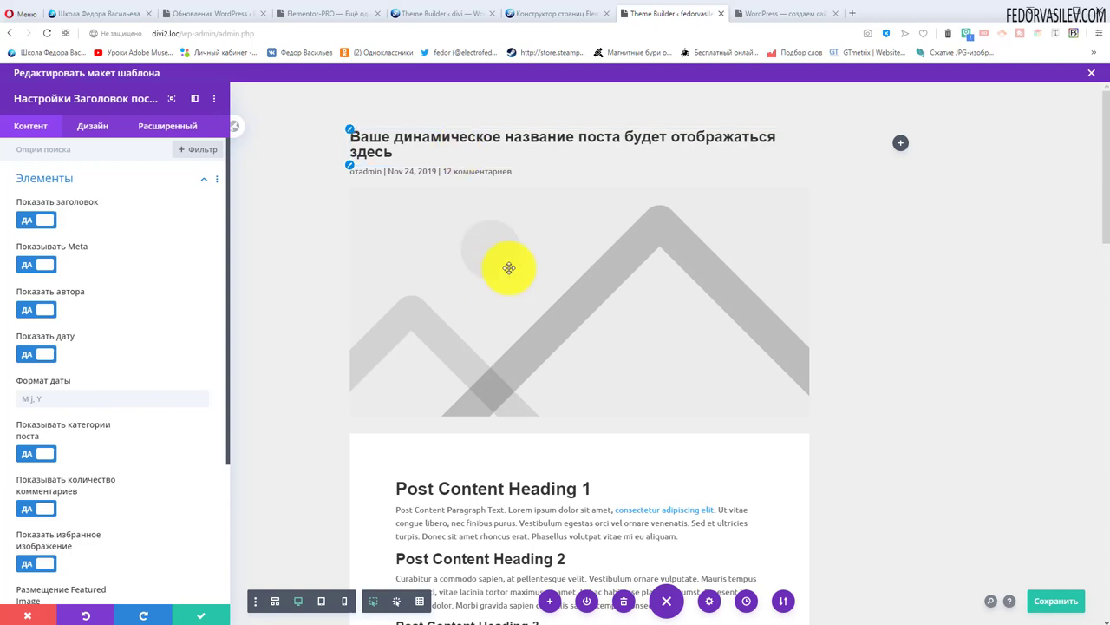
left_click(20, 267)
left_click(20, 265)
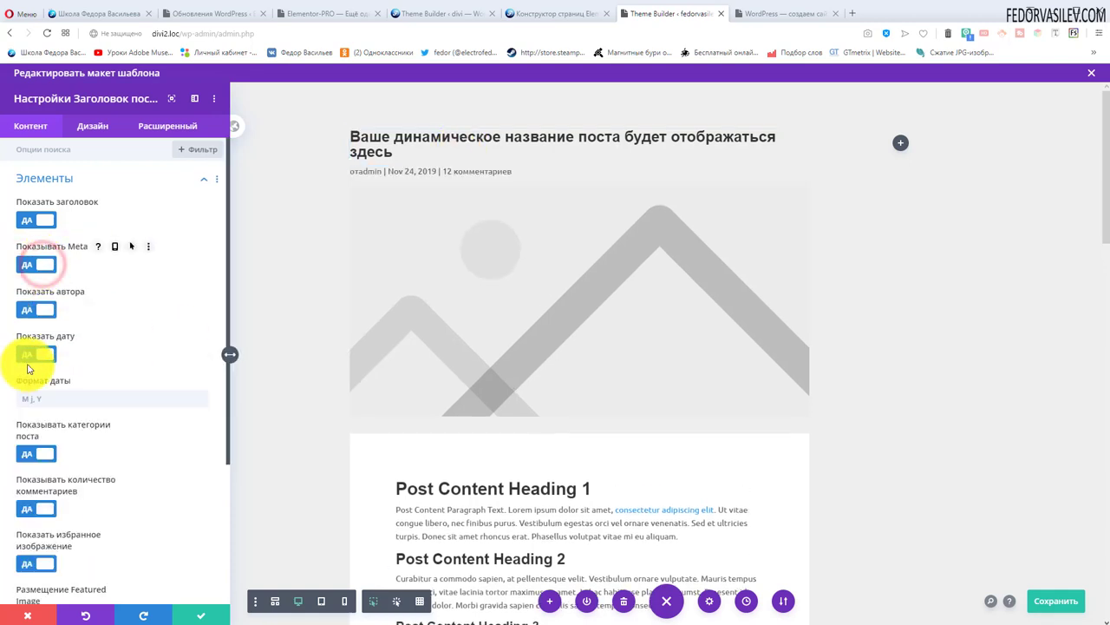
left_click(25, 309)
left_click(39, 309)
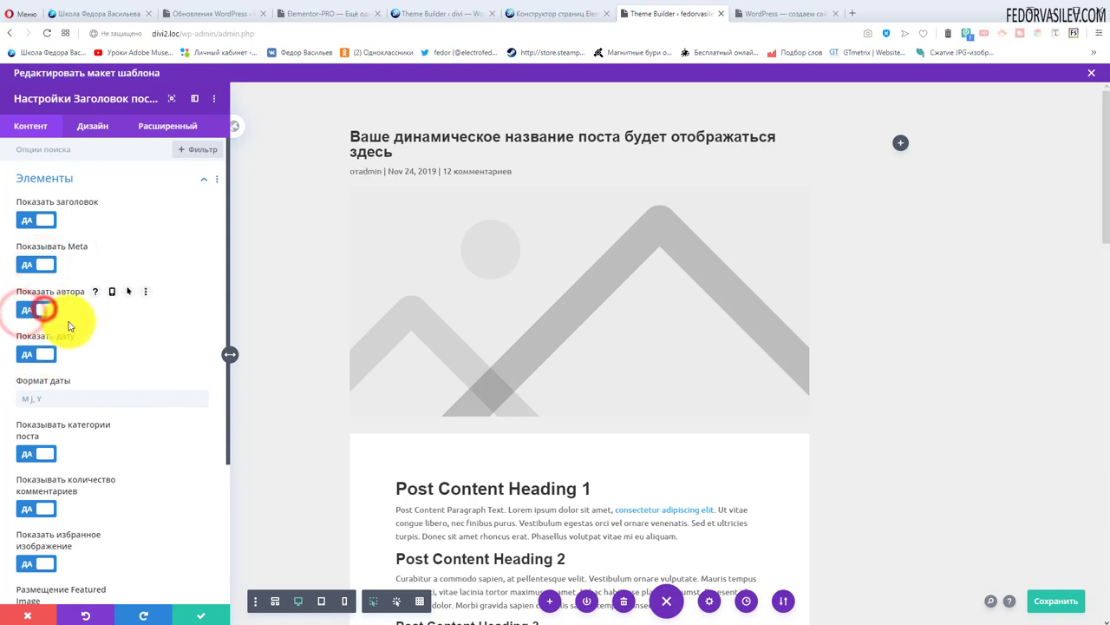
Try hiding the featured image in the post title module, switch it back on and leave the module's settings
scroll(61, 338, "down", 1)
scroll(57, 334, "down", 1)
left_click(45, 321)
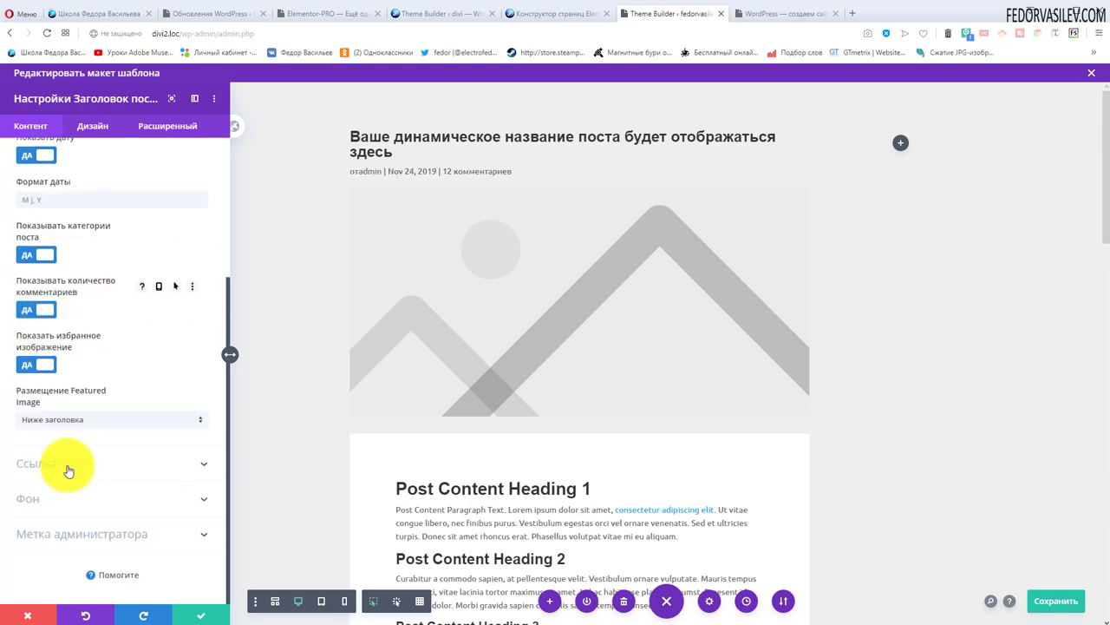
left_click(422, 222)
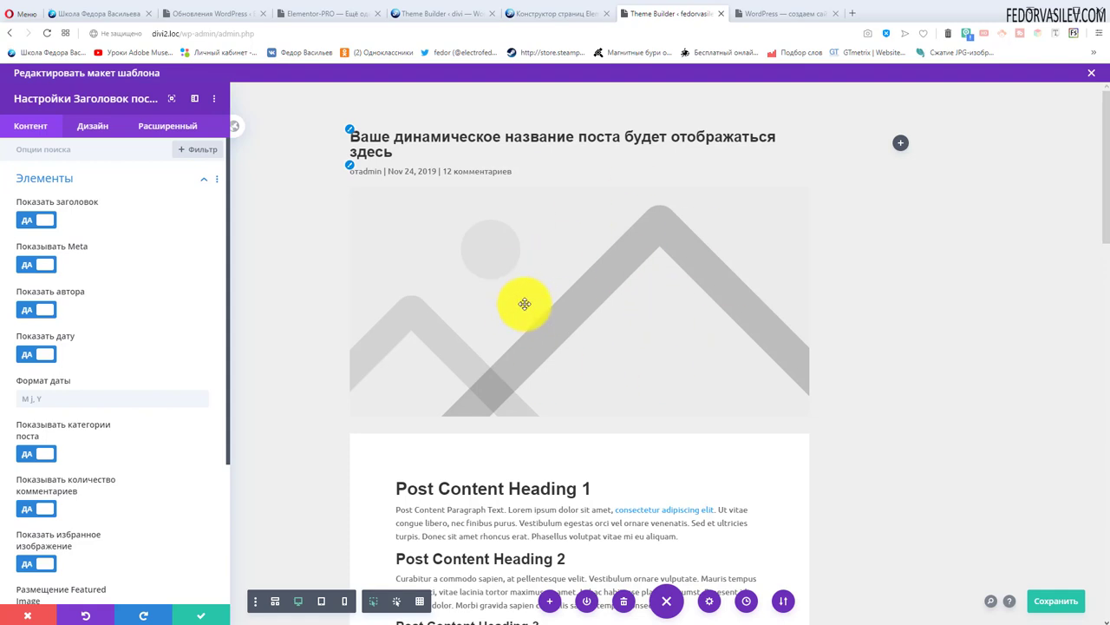
left_click(25, 563)
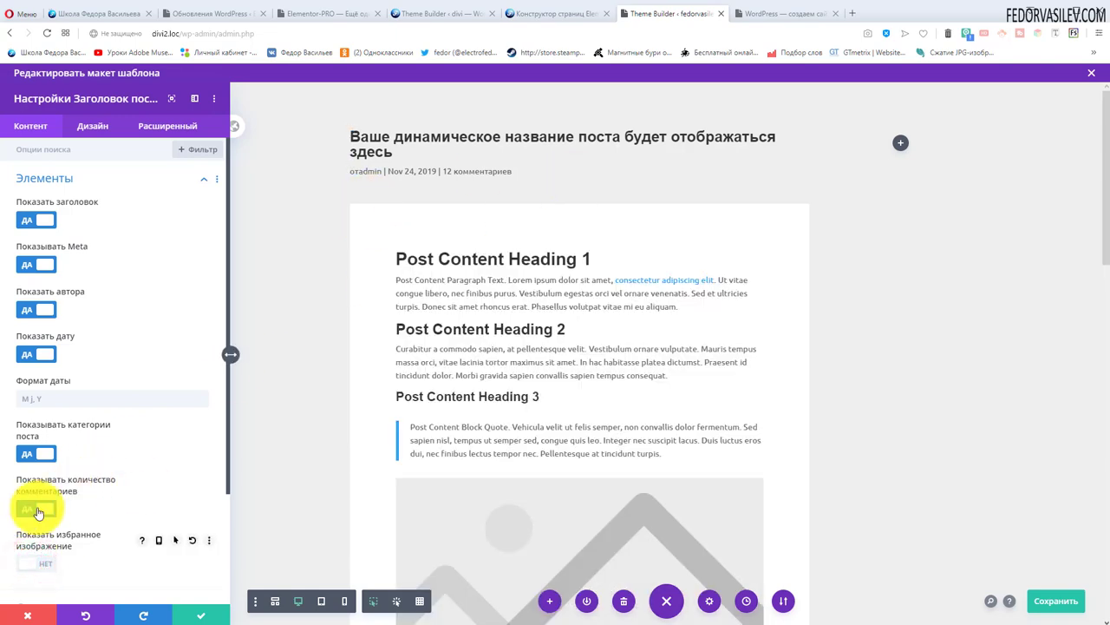
left_click(39, 563)
scroll(395, 347, "down", 1)
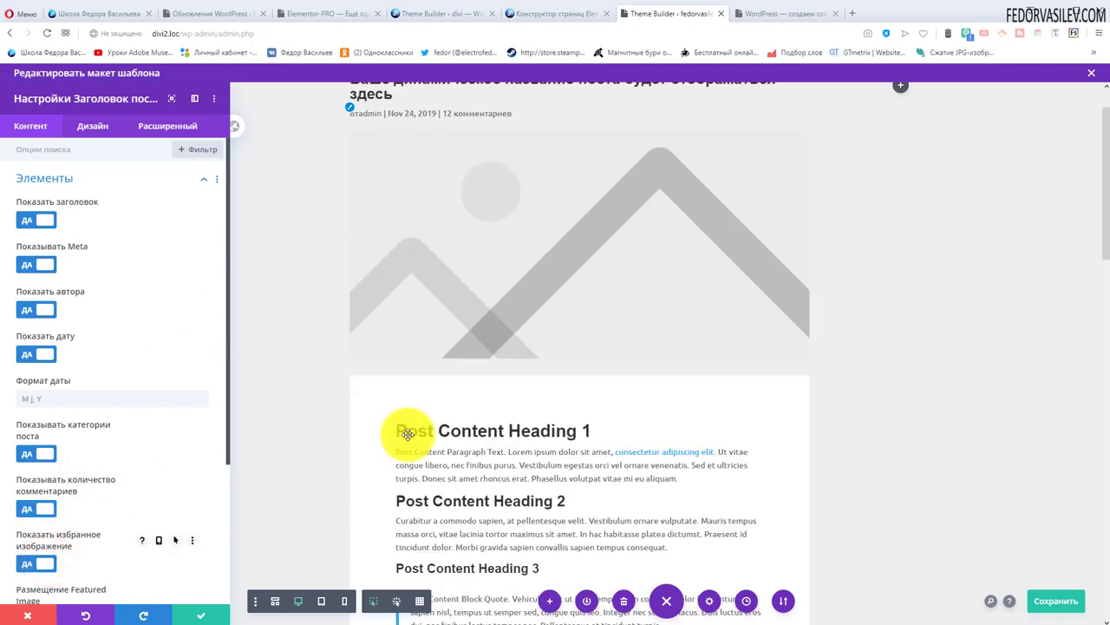
key("Escape")
Look through the post content module's content, design and advanced options, save the template layout and close the module's settings
scroll(455, 253, "down", 2)
left_click(465, 231)
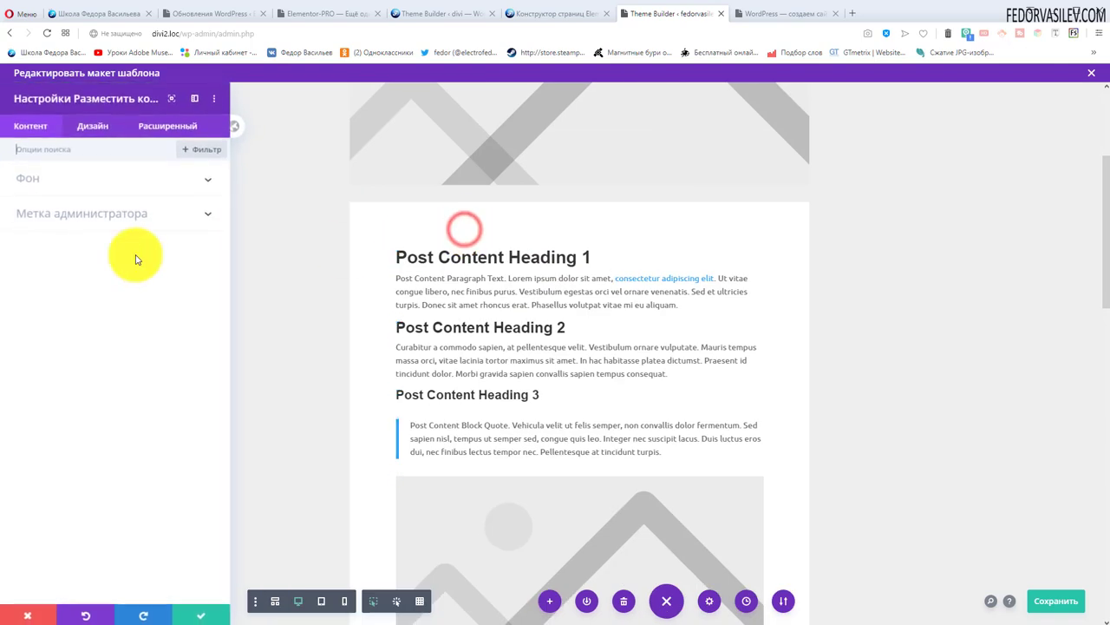
left_click(91, 127)
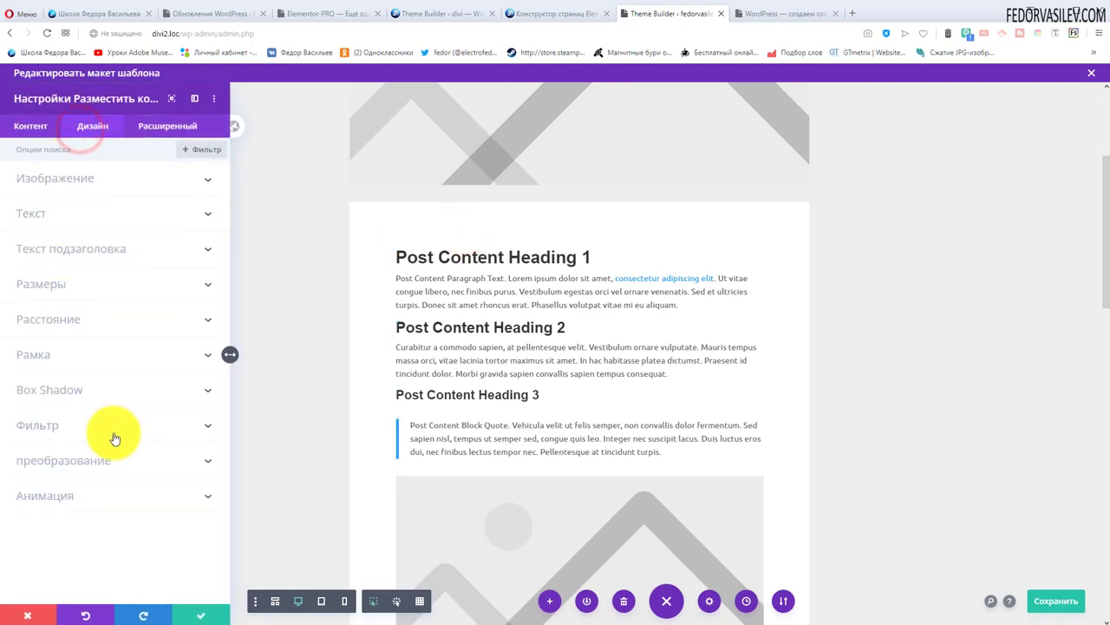
key("ctrl+s")
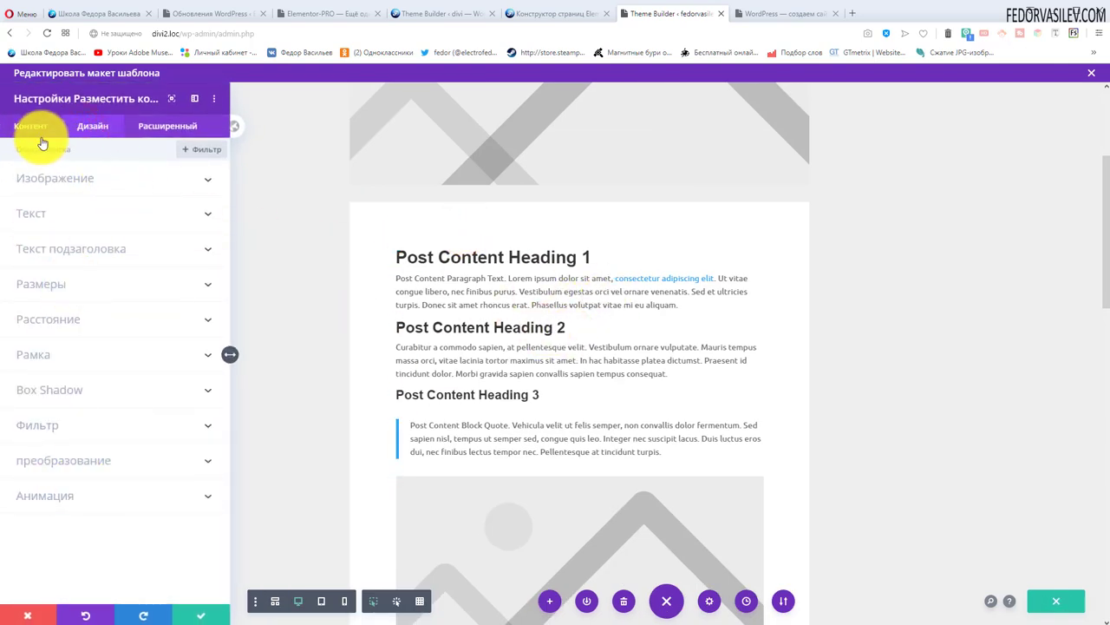
left_click(35, 129)
left_click(29, 210)
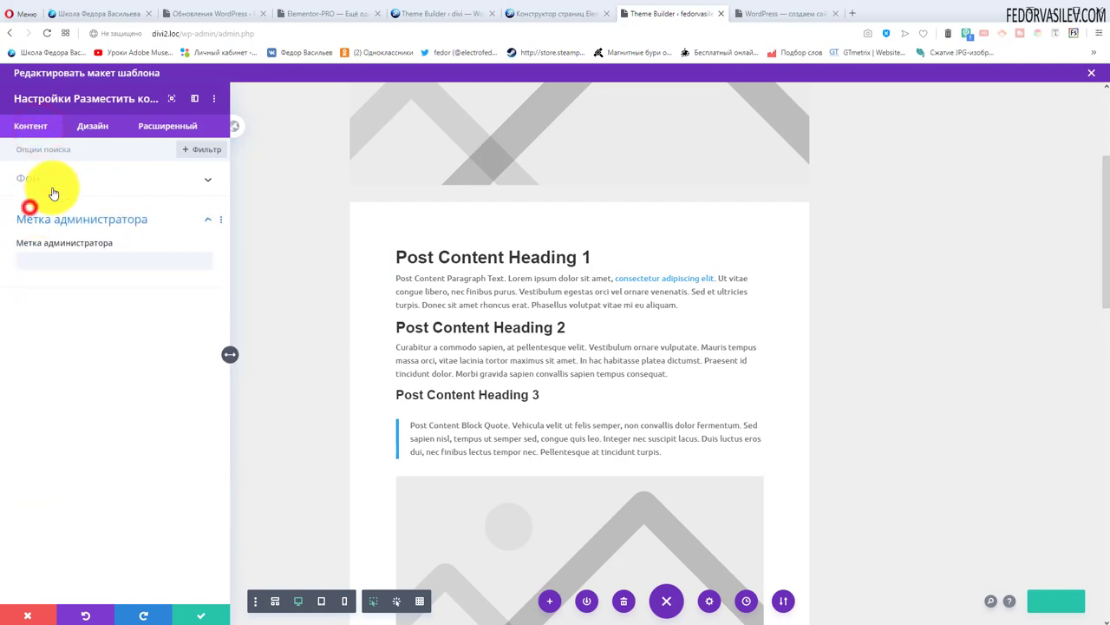
left_click(170, 135)
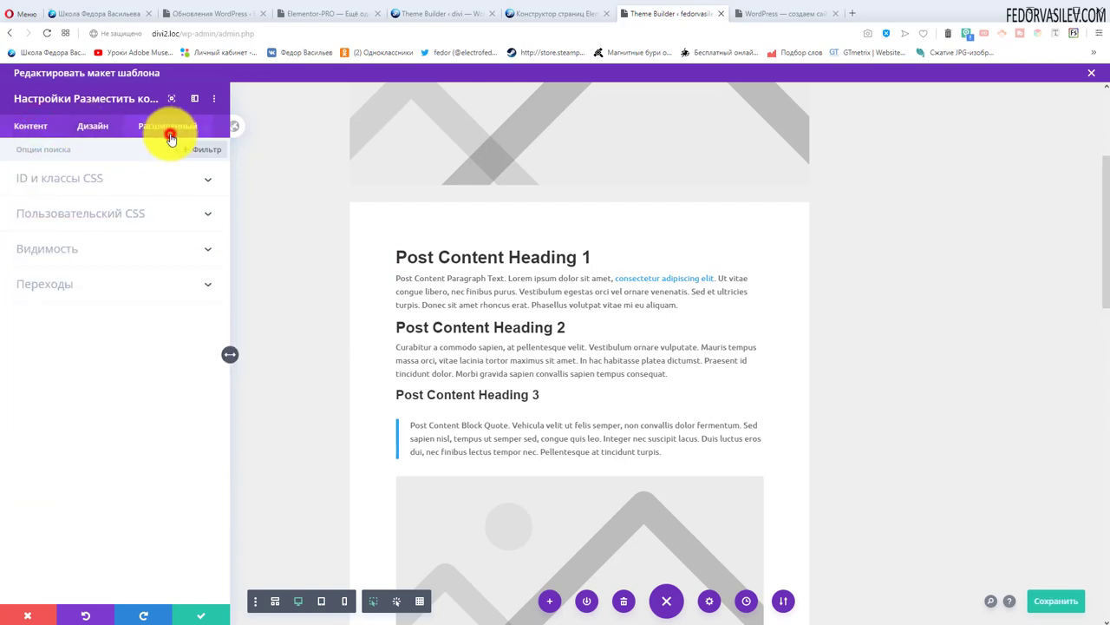
left_click(21, 618)
Look through the comments module's design options and close its settings without changing anything
scroll(567, 401, "down", 15)
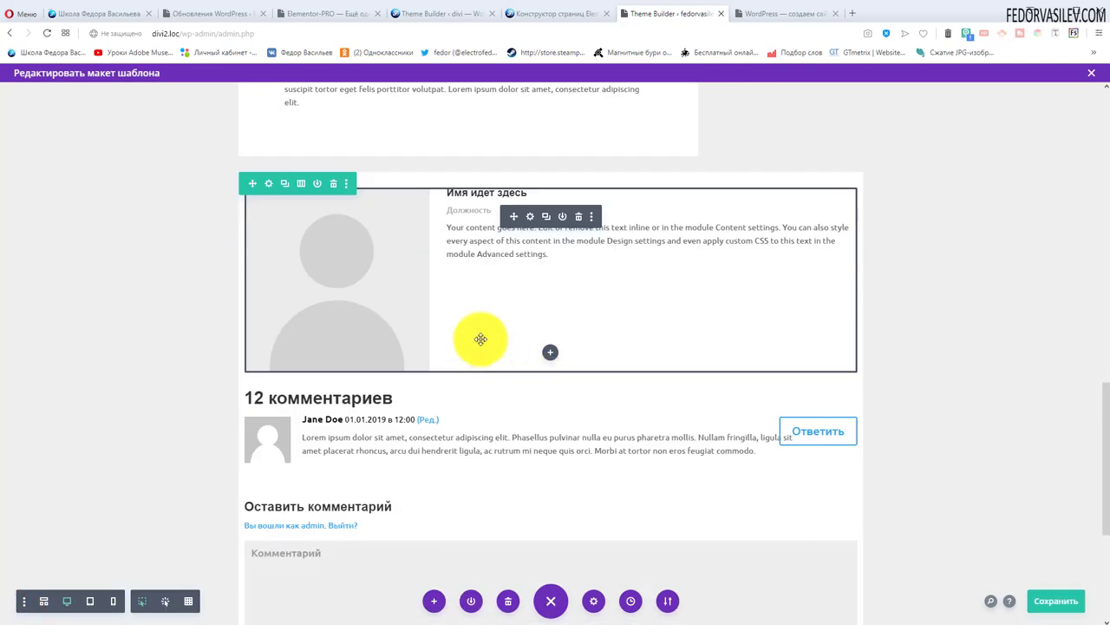
scroll(498, 402, "down", 1)
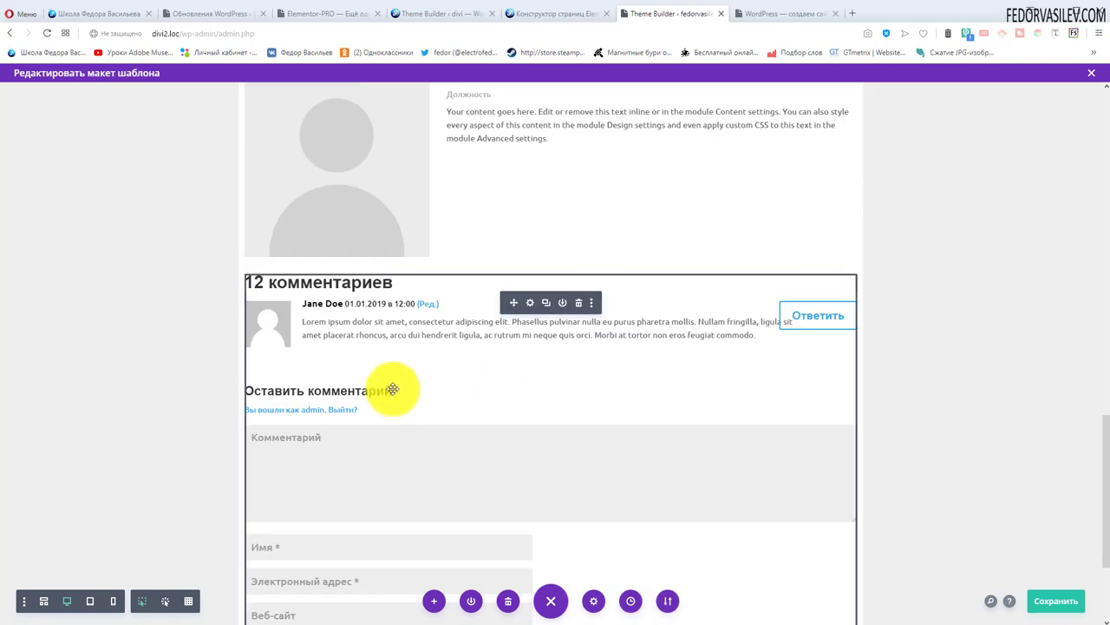
left_click(530, 304)
left_click(92, 125)
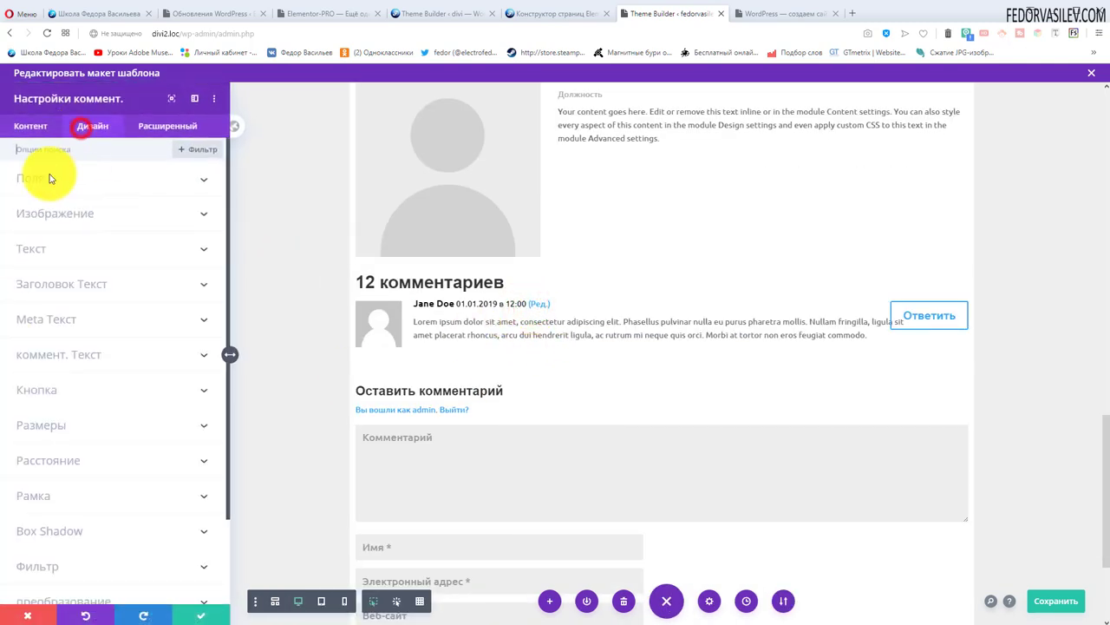
left_click(24, 614)
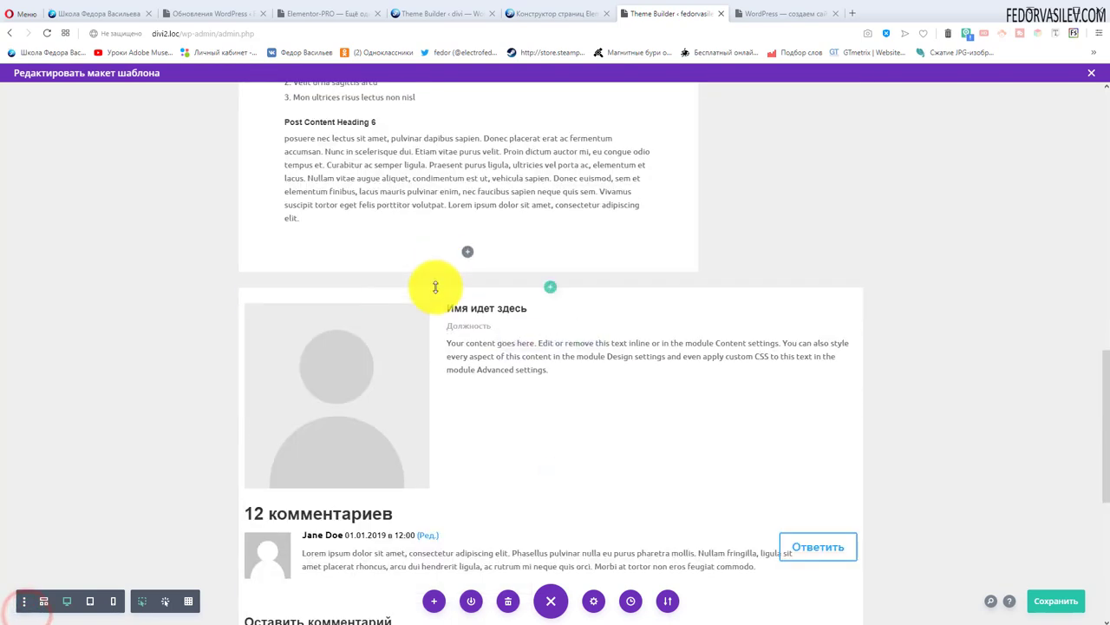
Open the author block's person module settings and review the name, position, social profile URL and body text fields
left_click(529, 333)
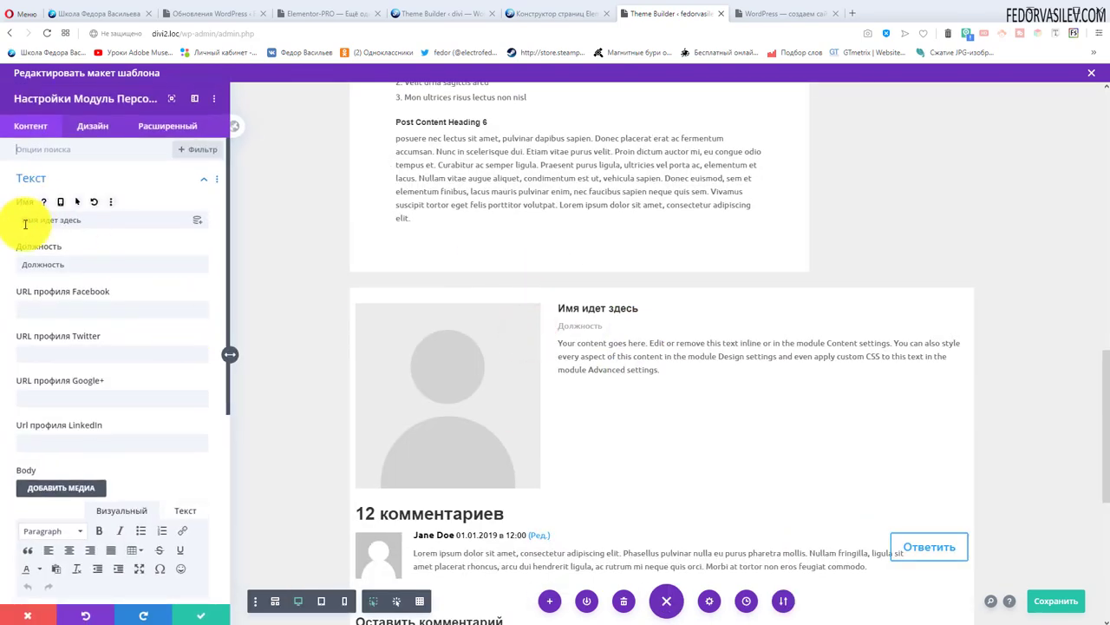
left_click_drag(26, 221, 94, 218)
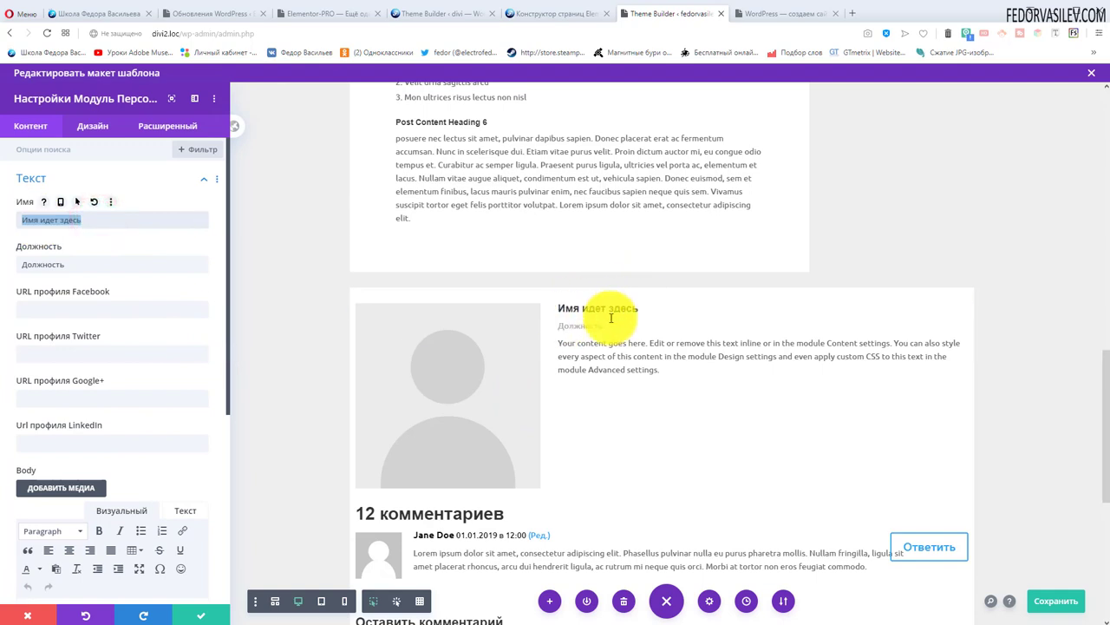
left_click(44, 263)
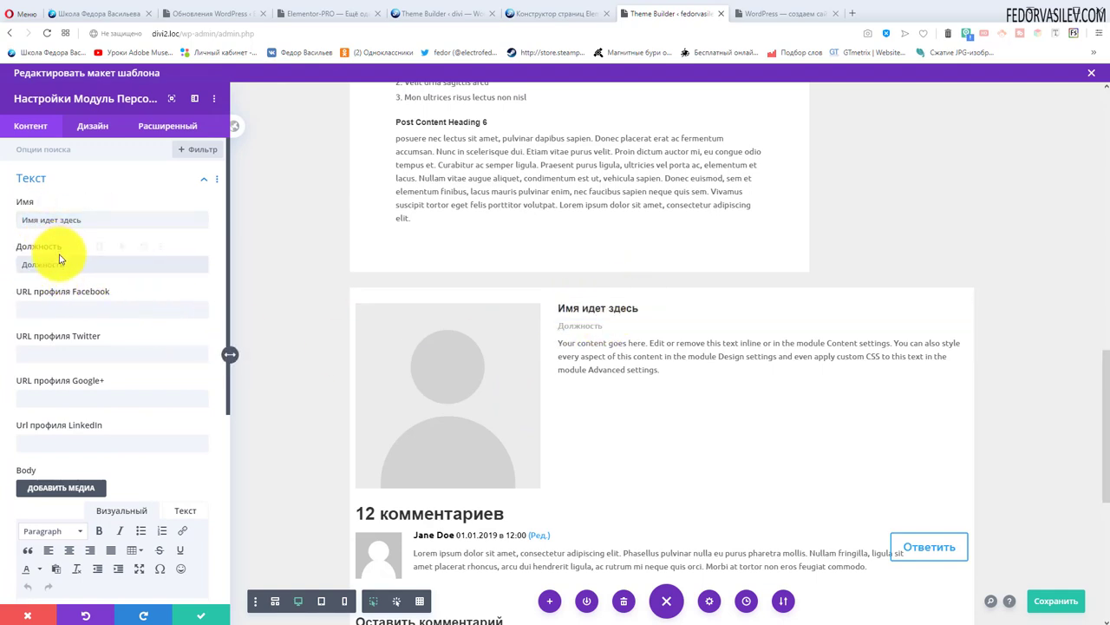
left_click(48, 312)
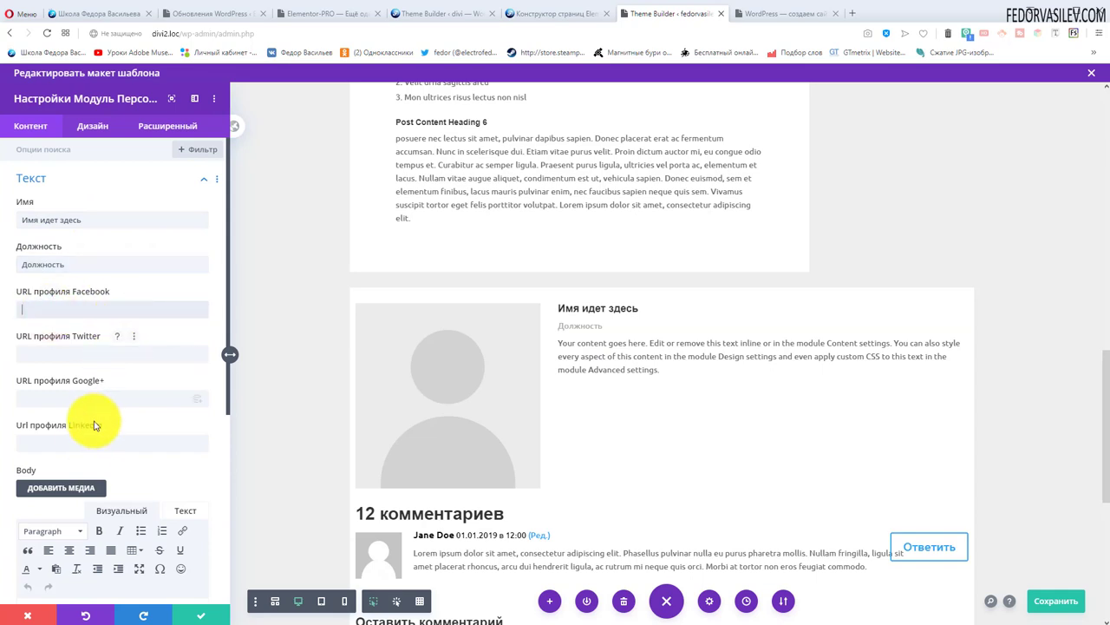
scroll(70, 367, "down", 5)
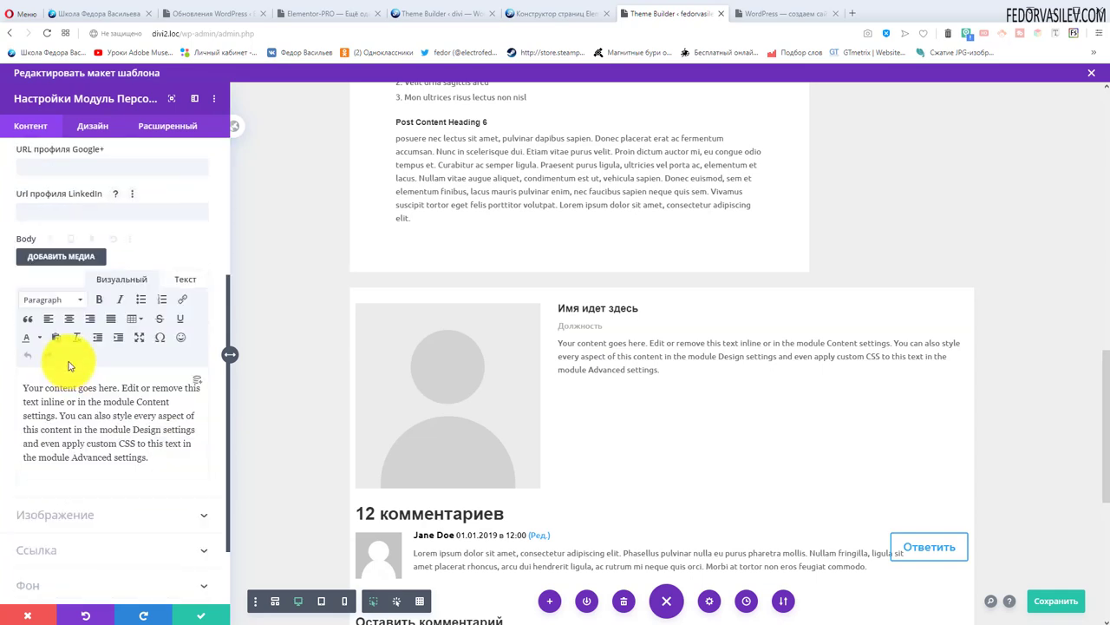
left_click_drag(143, 370, 22, 300)
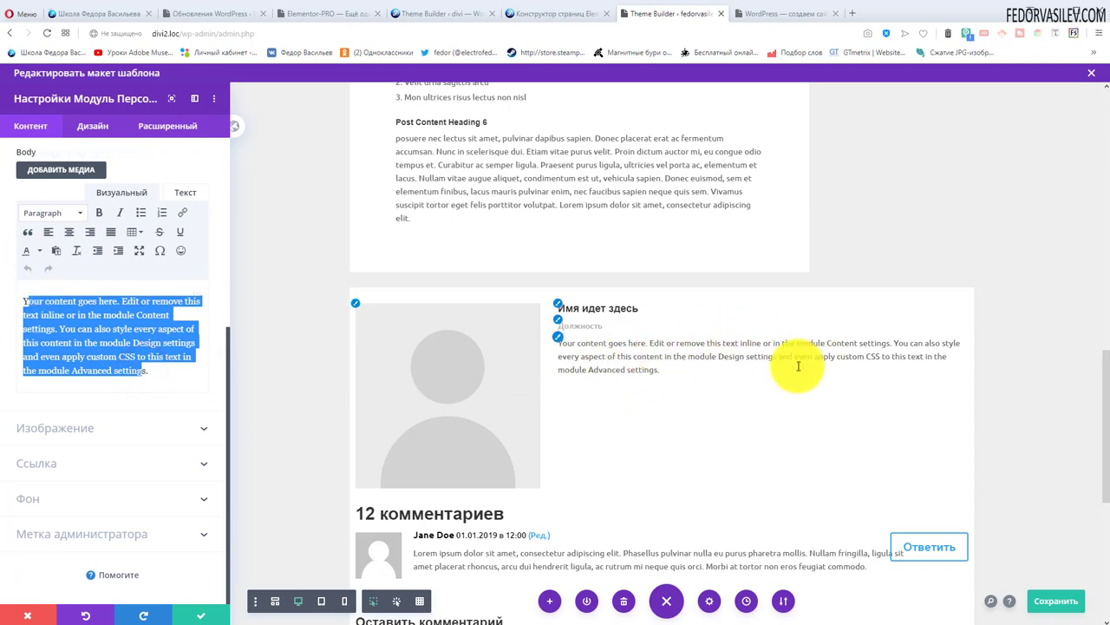
Upload YA.jpg to the media library and use it as the person module's image
left_click(88, 427)
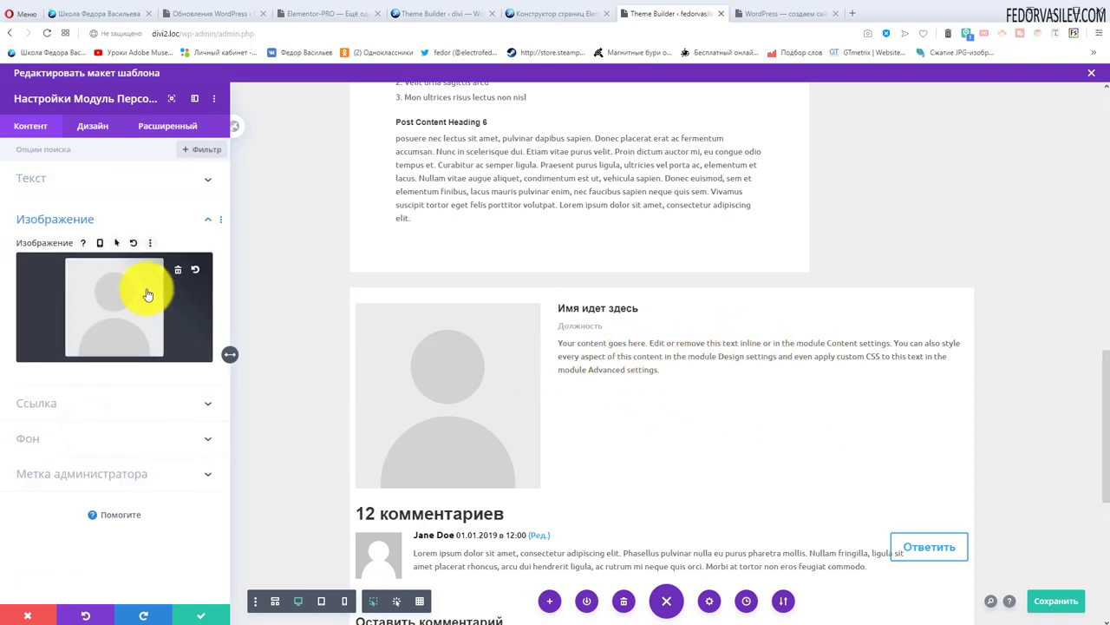
left_click(80, 318)
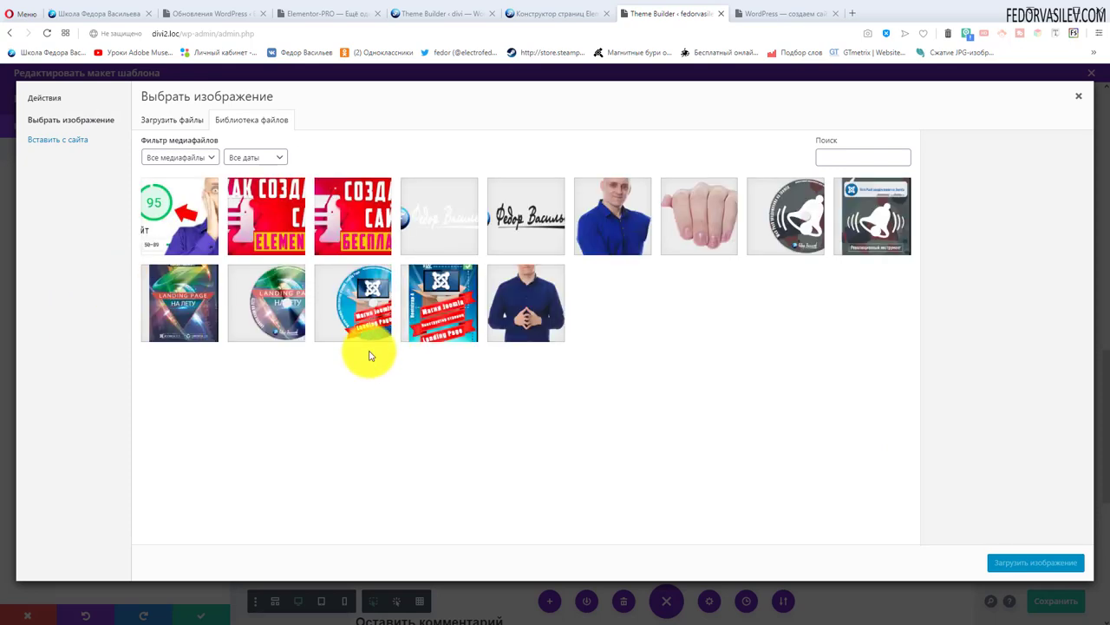
left_click(186, 121)
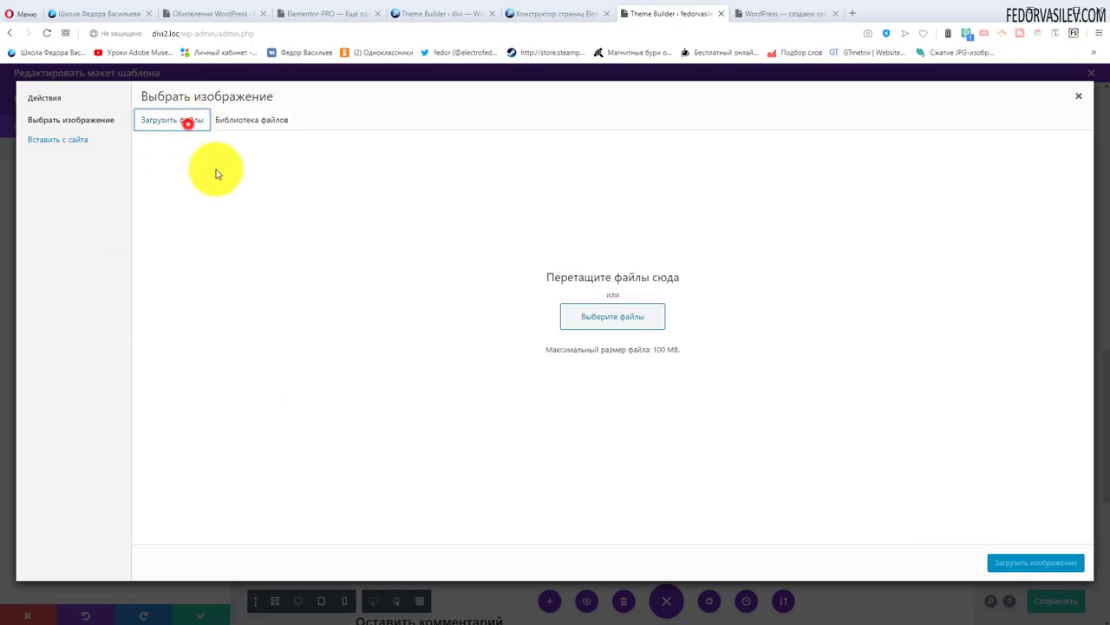
left_click(581, 319)
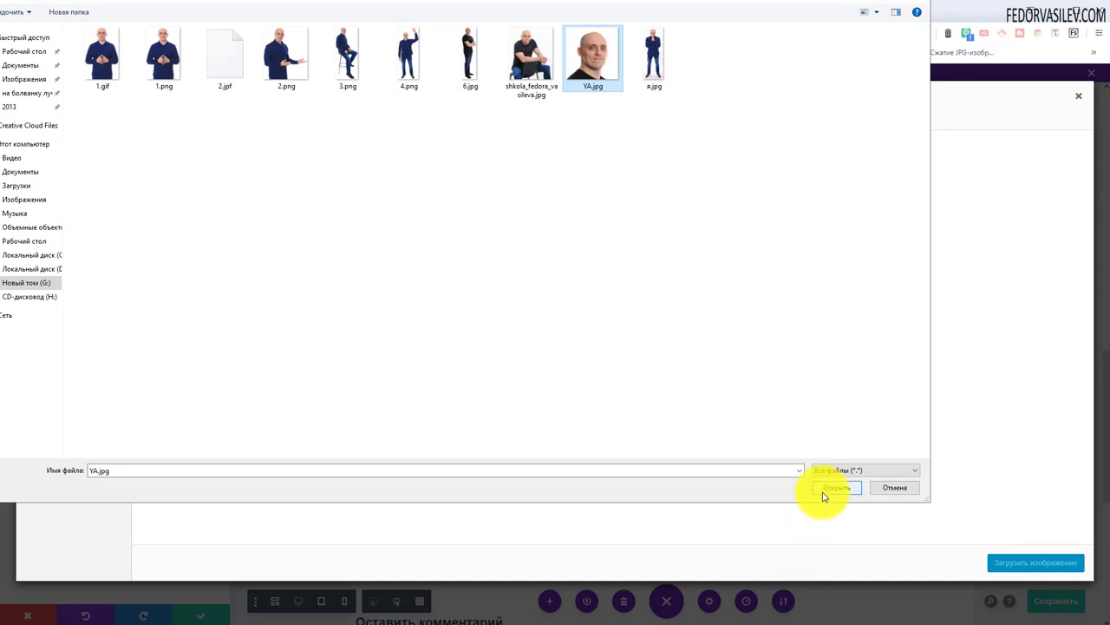
left_click(822, 490)
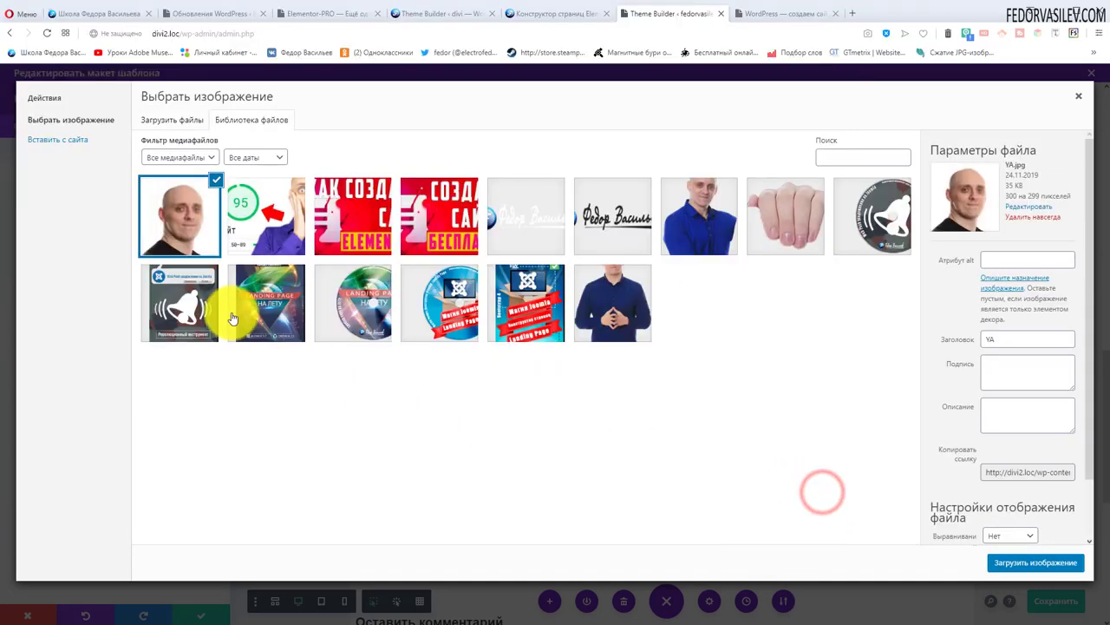
left_click(1004, 564)
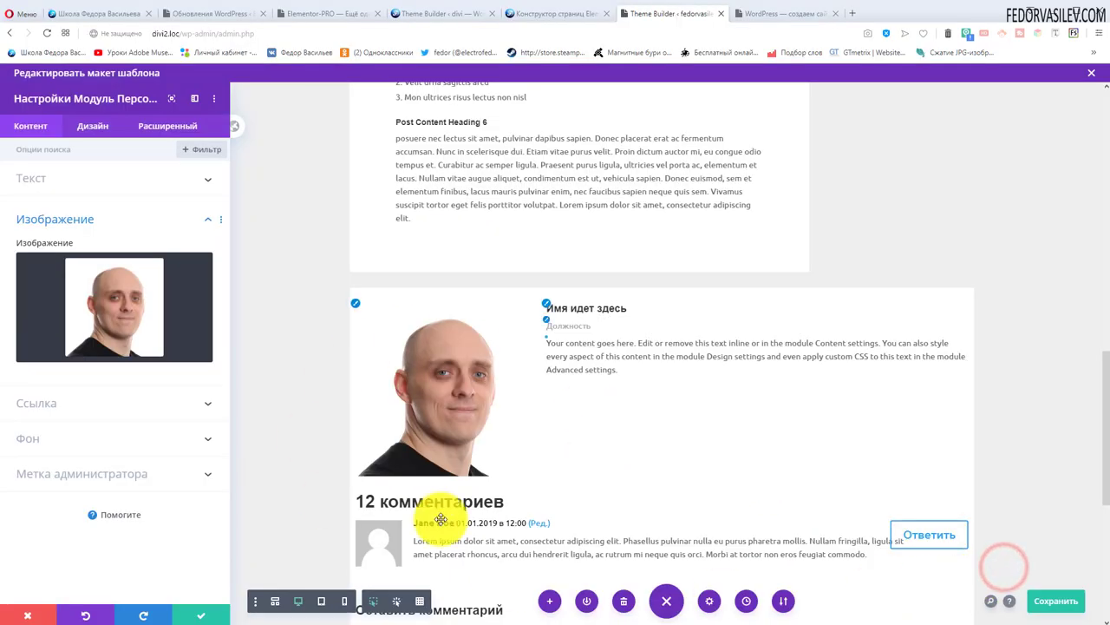
Open the person module's design options and look through the available styling groups
scroll(481, 377, "down", 2)
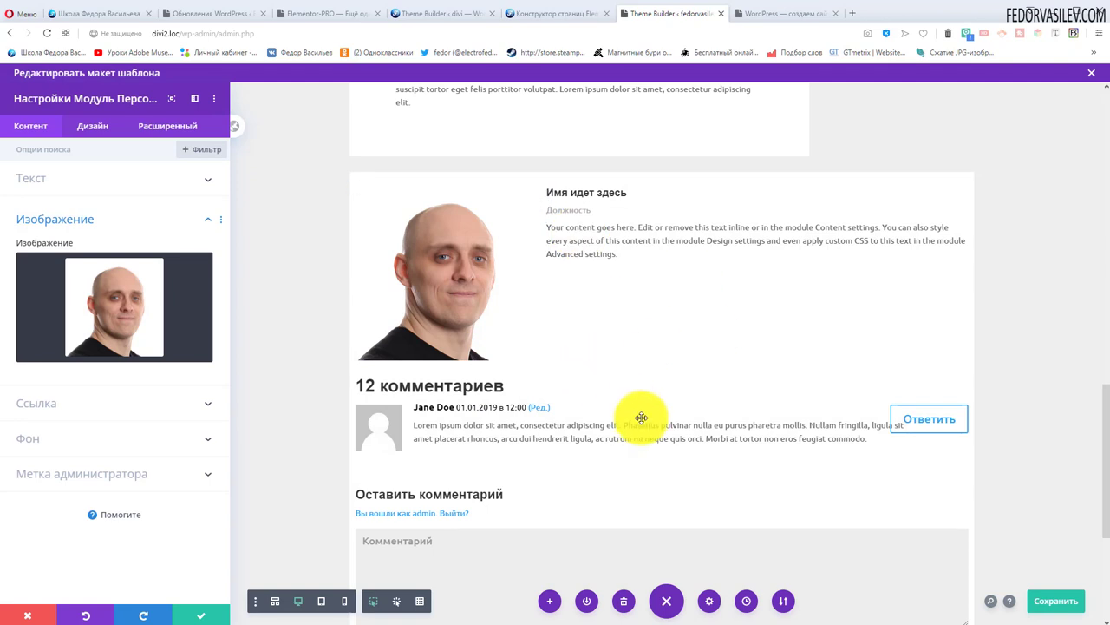
left_click(39, 403)
left_click(79, 137)
scroll(39, 417, "down", 1)
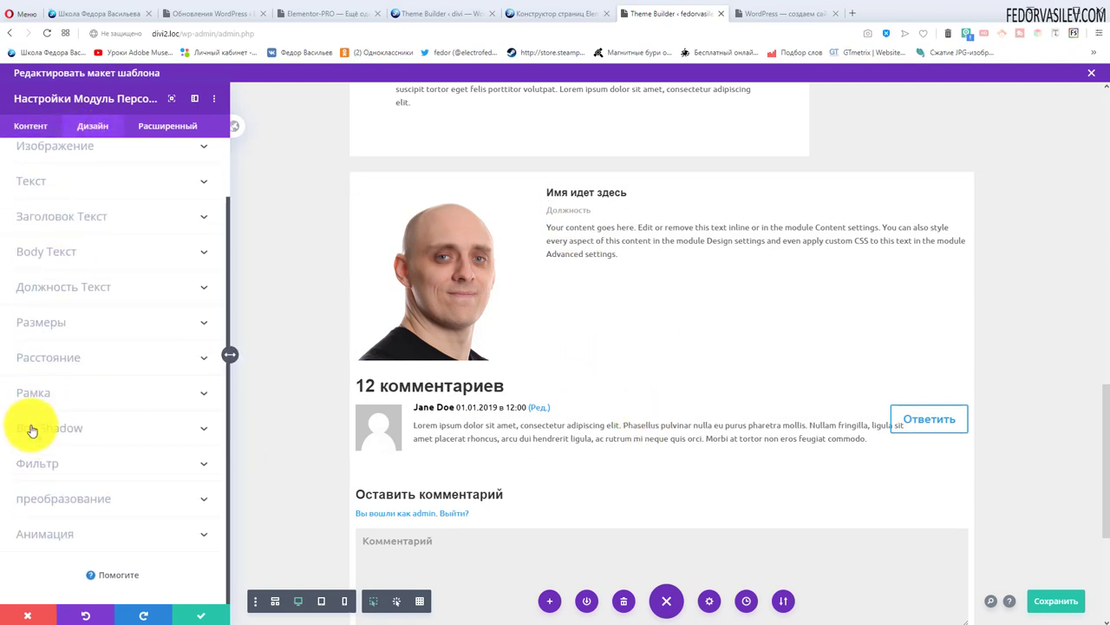
Switch to the browser tab with the finished Elementor post and examine how its author block is styled
left_click(531, 14)
scroll(52, 260, "up", 1)
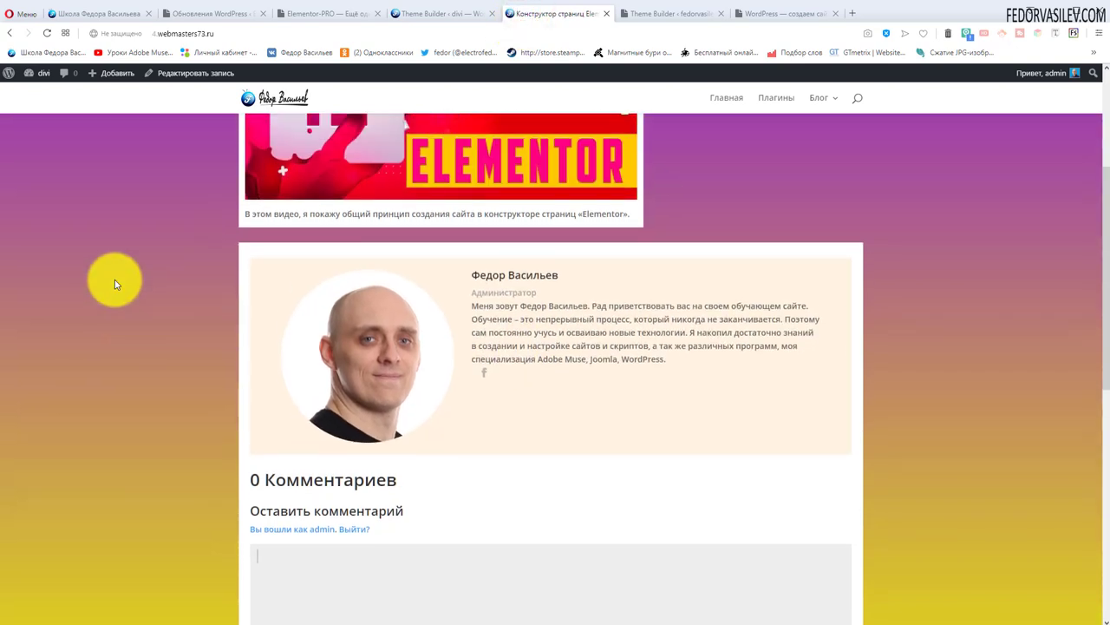
scroll(945, 252, "up", 1)
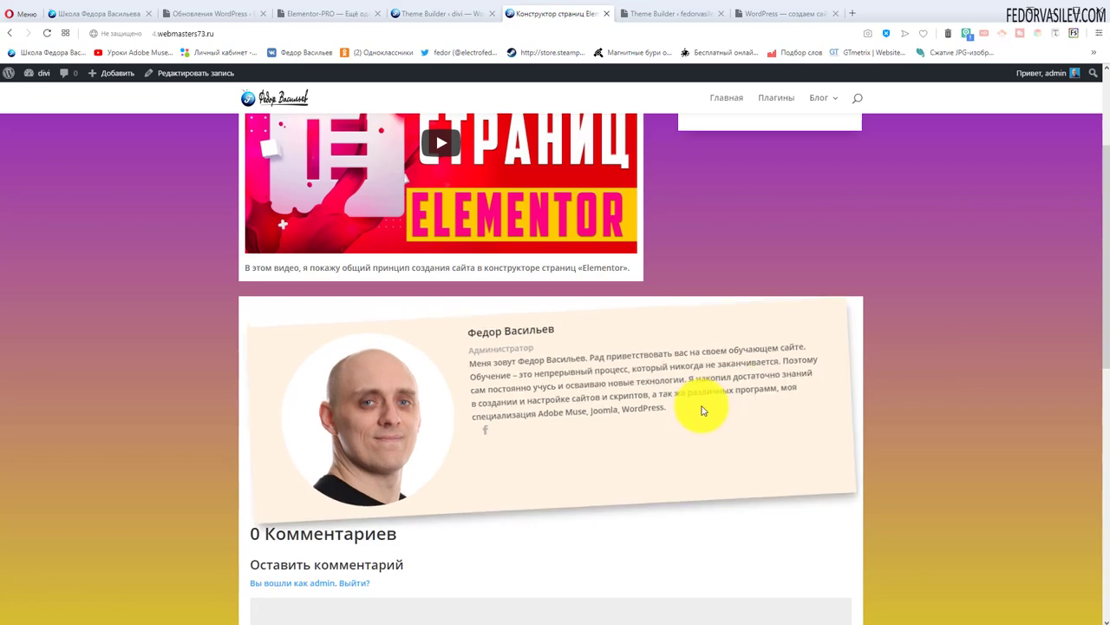
Return to the Theme Builder tab and insert a post navigation module (Навигация поста) below the post content, above the author block
scroll(859, 359, "up", 2)
scroll(720, 349, "down", 3)
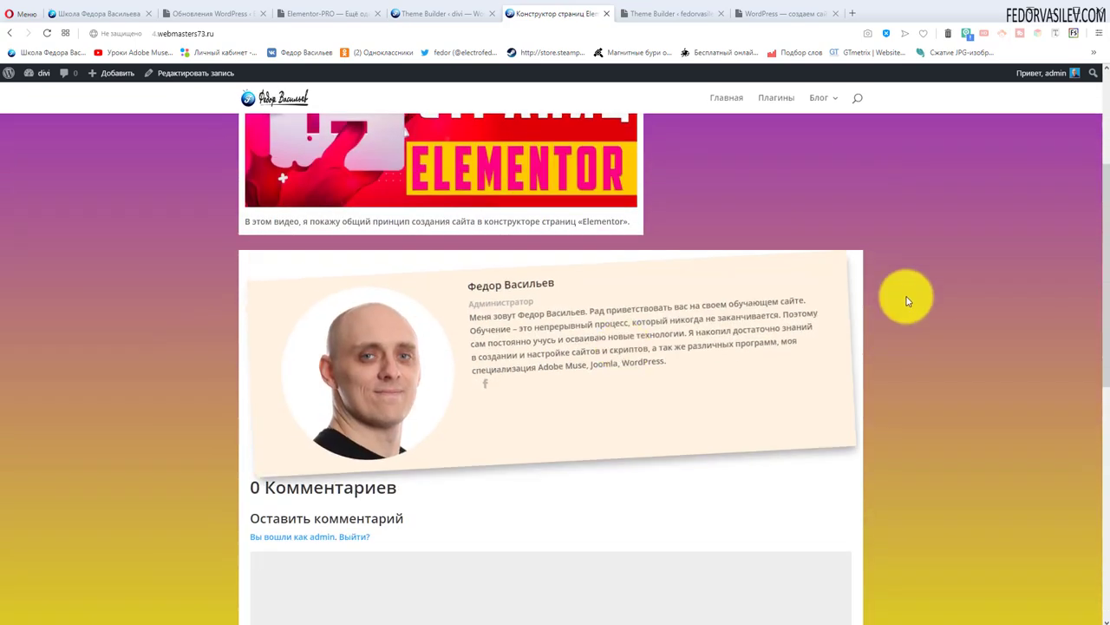
left_click(672, 14)
scroll(670, 229, "down", 1)
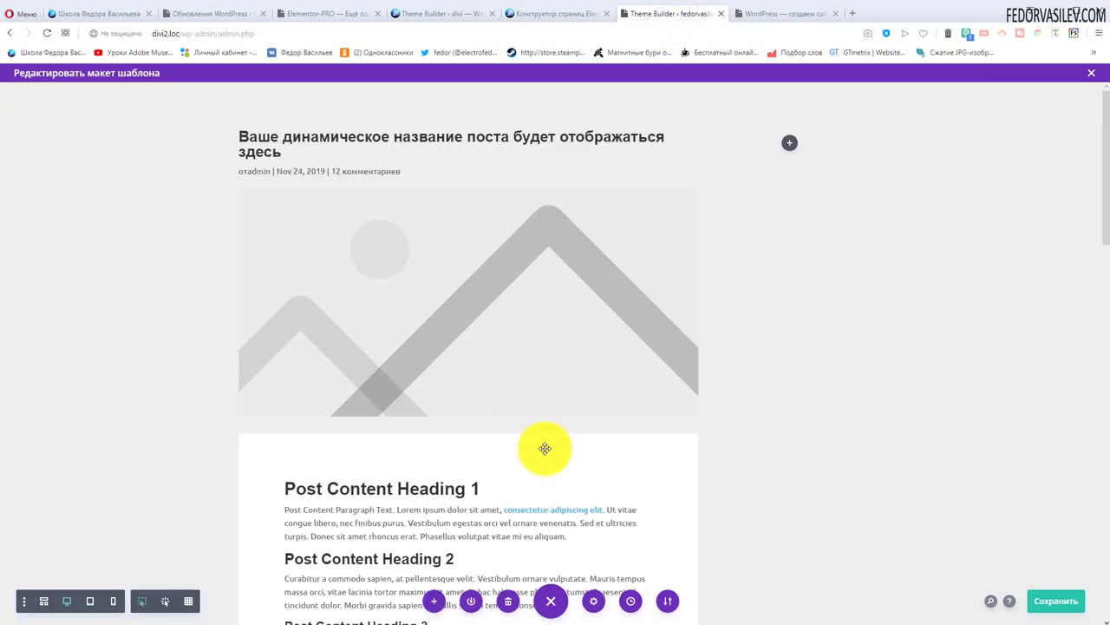
scroll(544, 448, "down", 20)
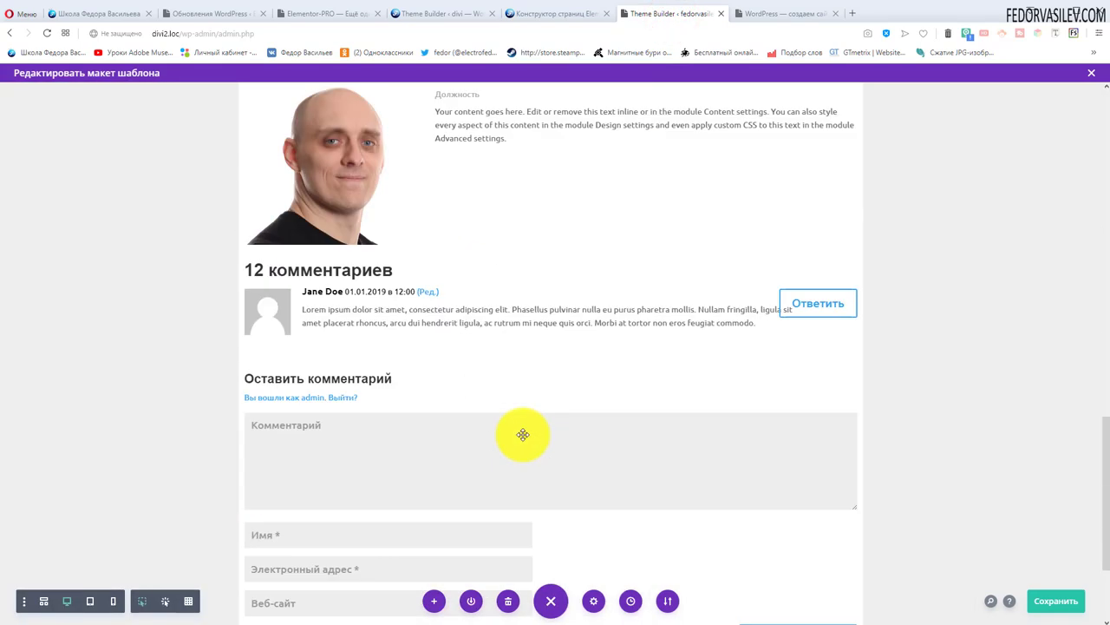
scroll(519, 431, "up", 15)
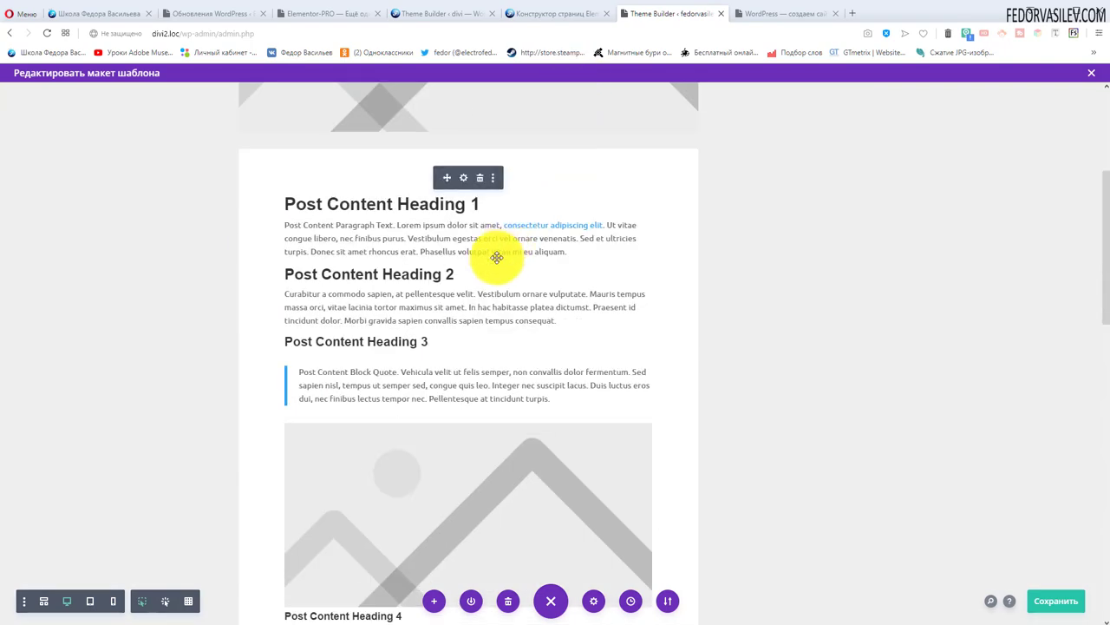
scroll(496, 255, "down", 5)
scroll(495, 261, "down", 1)
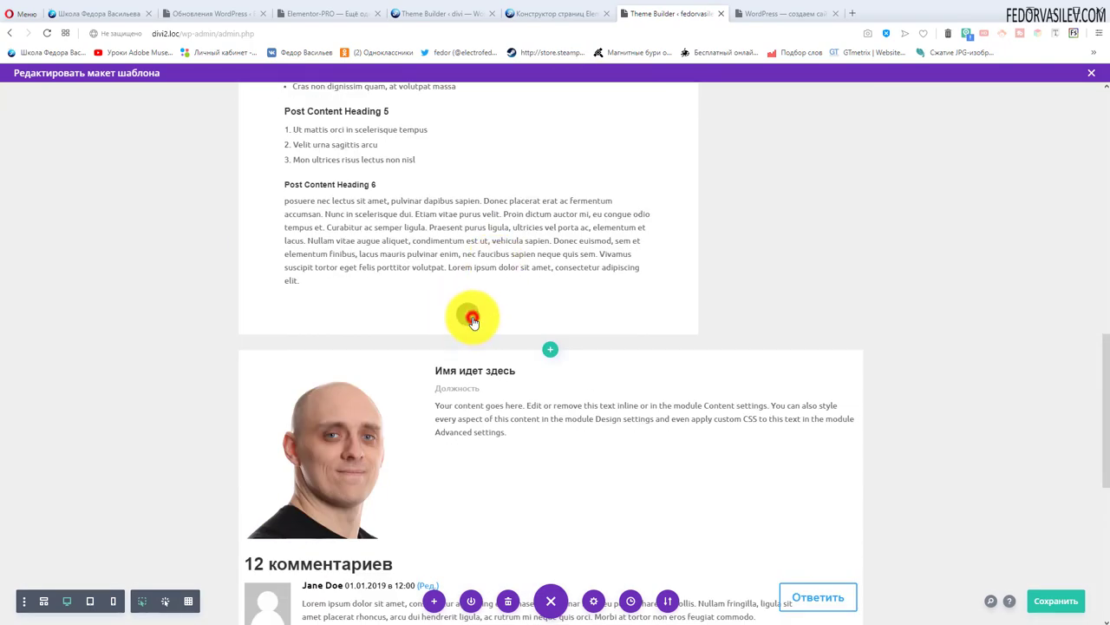
left_click(472, 319)
scroll(486, 304, "down", 2)
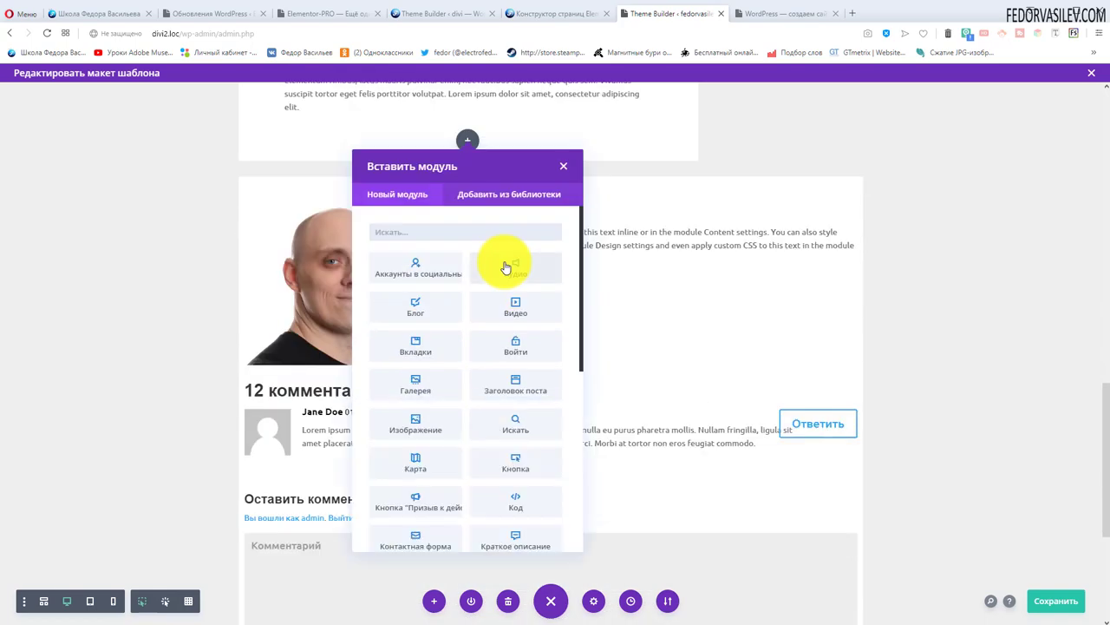
scroll(504, 261, "down", 1)
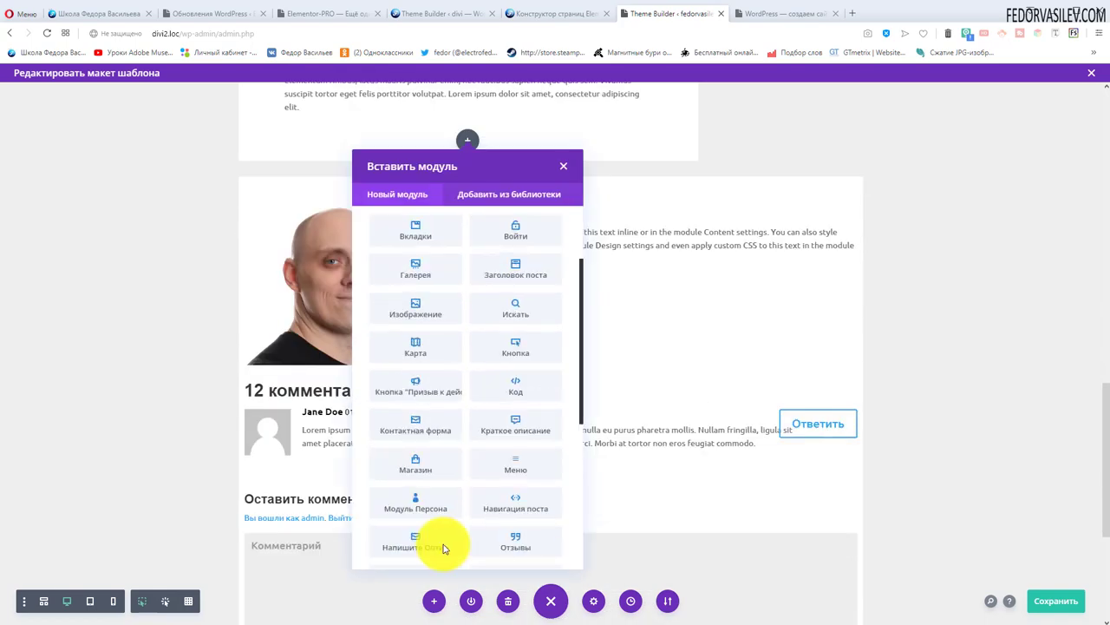
left_click(510, 508)
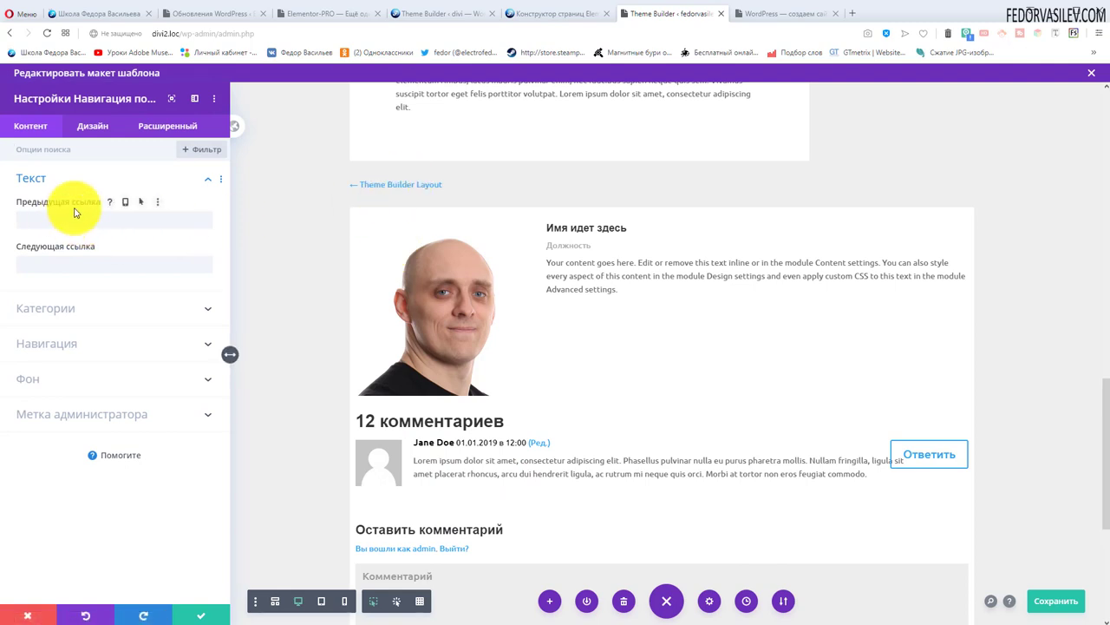
Set the navigation module's previous link text to "назад" and next link text to "вперед", and save the module and the template layout
left_click(50, 224)
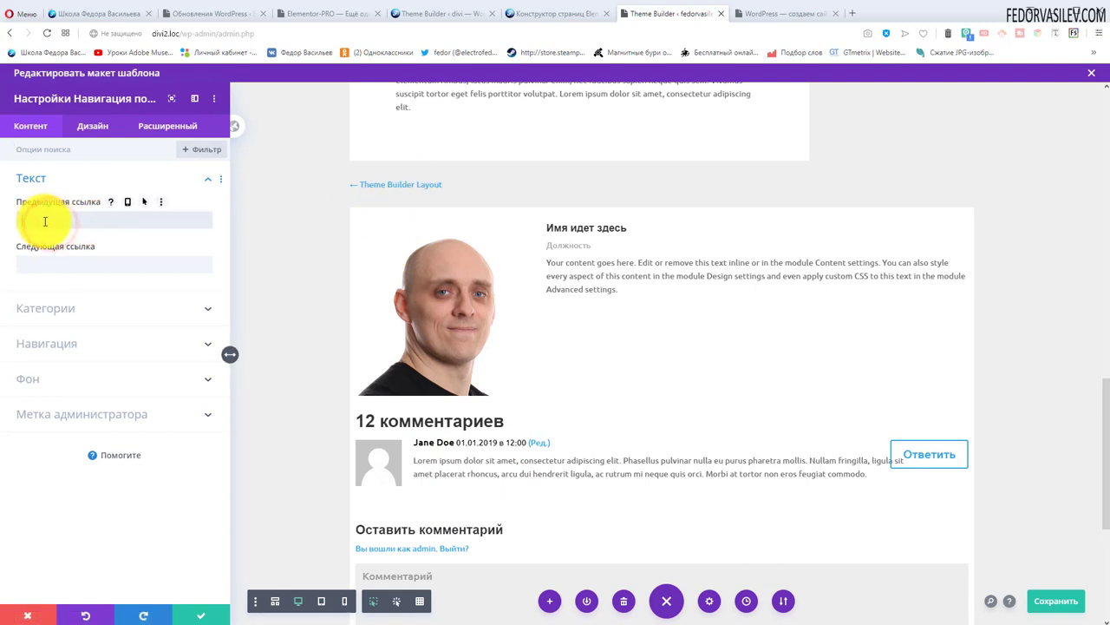
type("вперед")
left_click(30, 220)
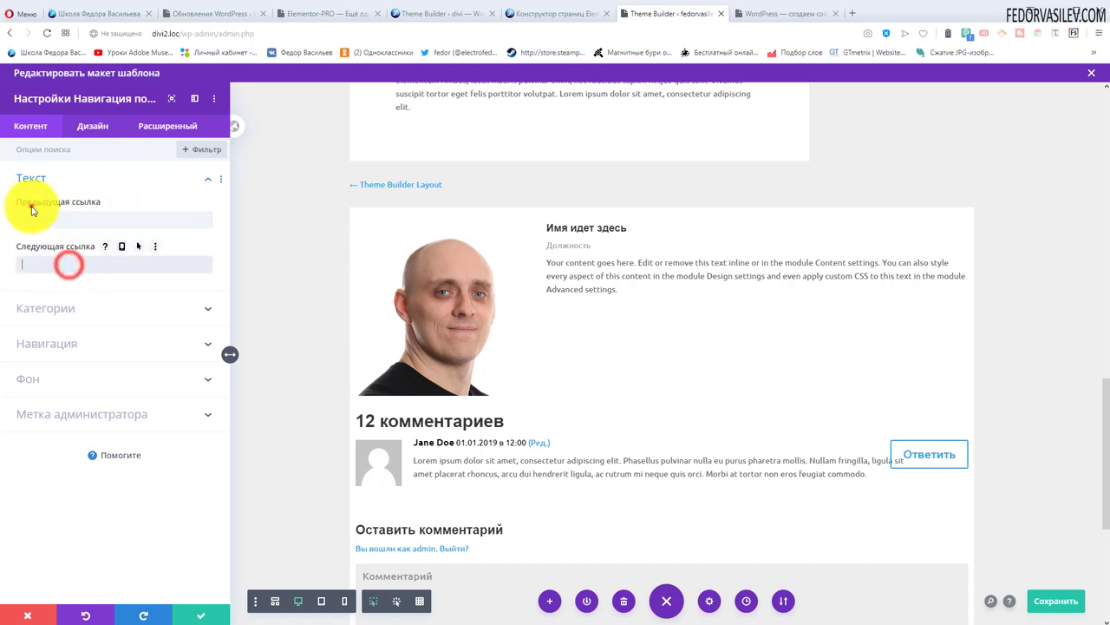
type("назад")
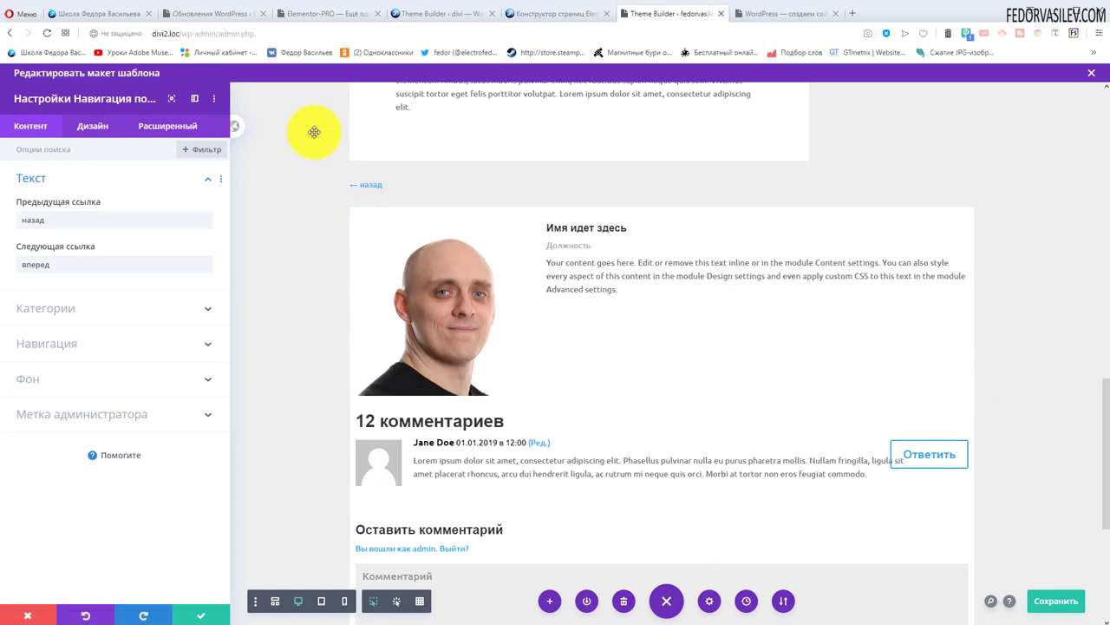
left_click(201, 611)
left_click(1045, 605)
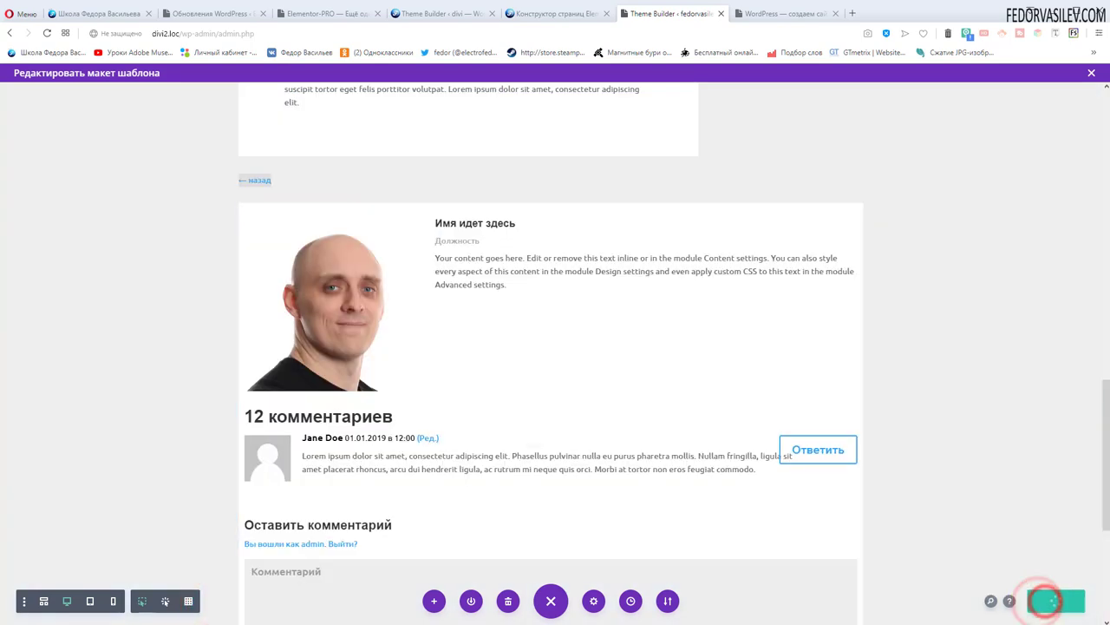
Switch to the divi2.loc post tab, reload the post and examine its navigation links, author block and comment form
key("ctrl+Tab")
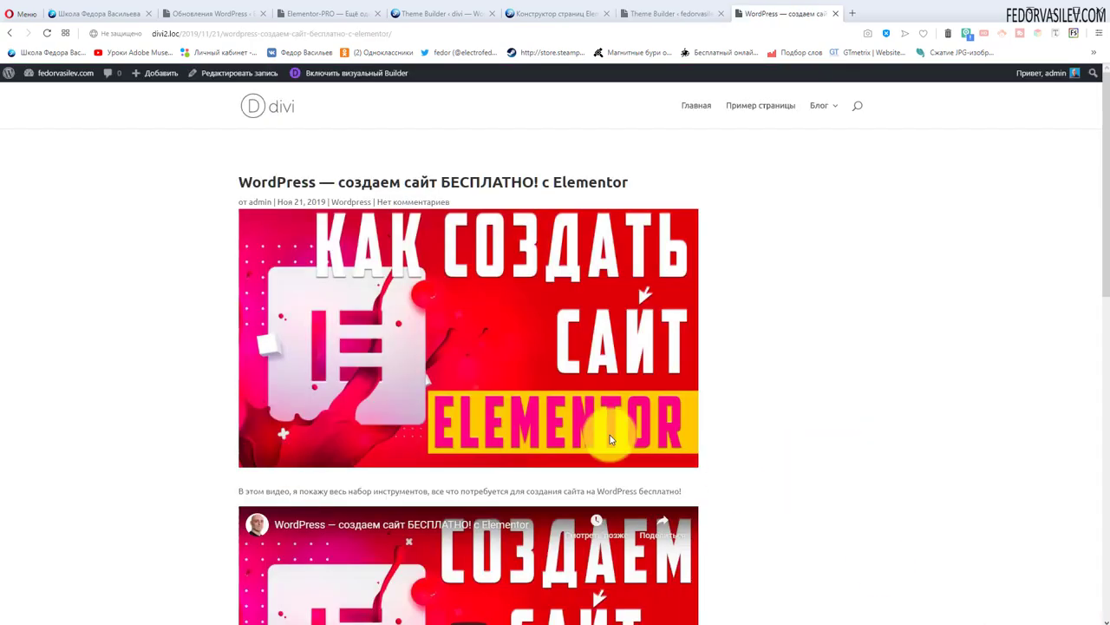
left_click(46, 33)
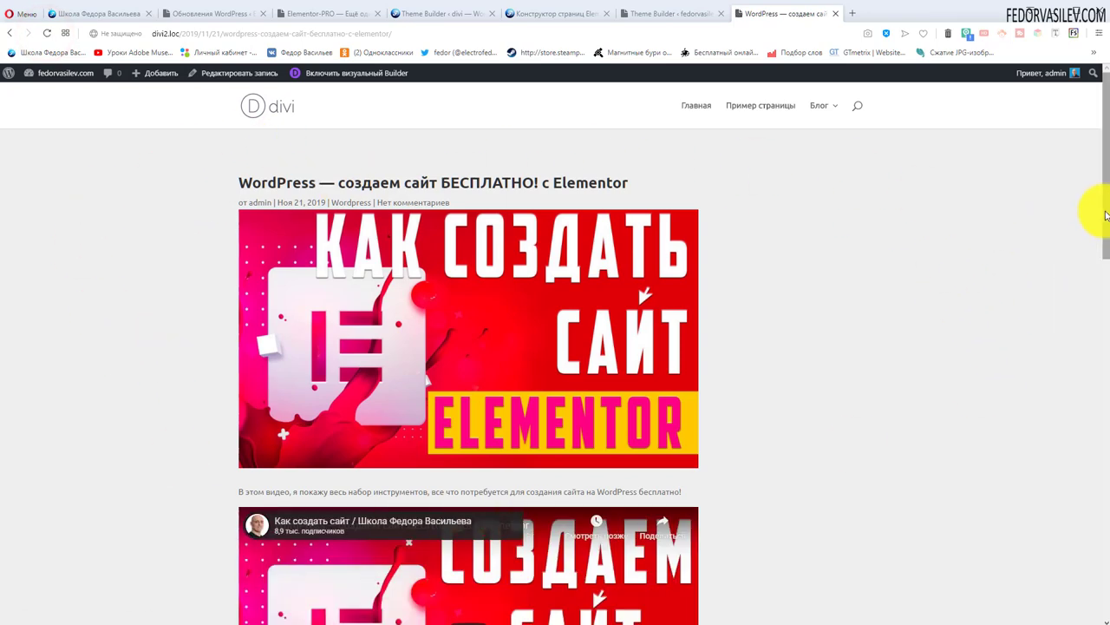
scroll(172, 224, "down", 3)
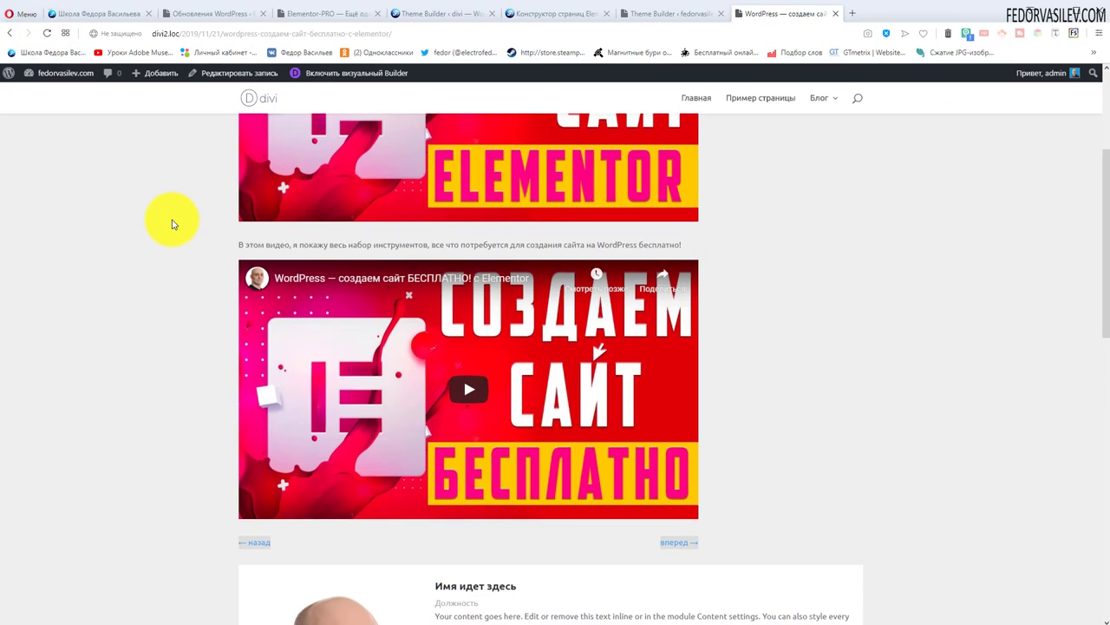
scroll(171, 224, "down", 3)
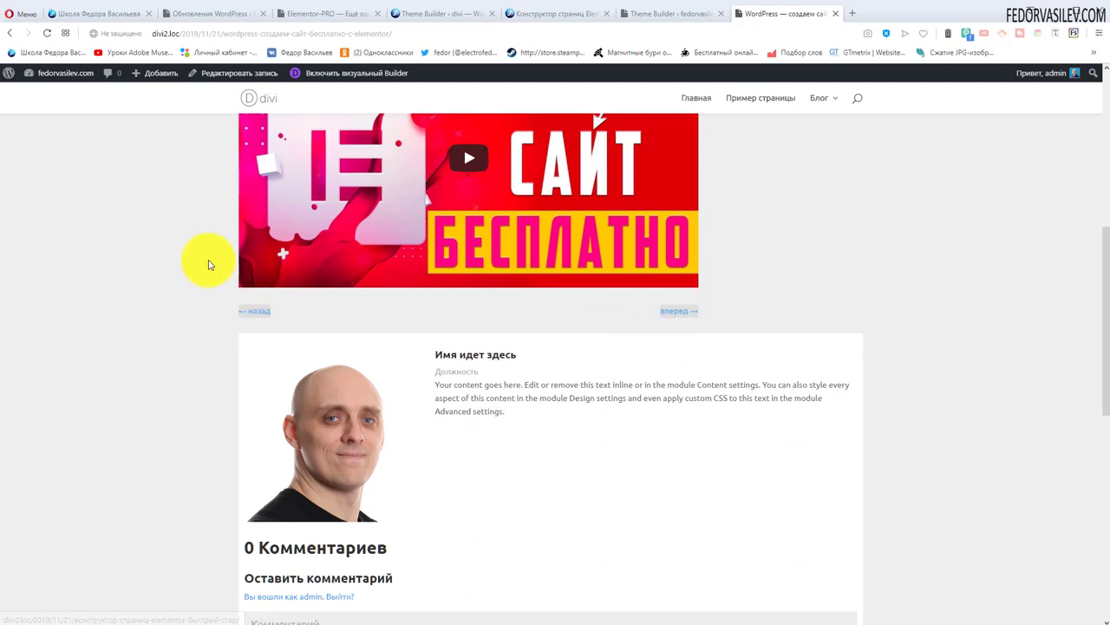
scroll(196, 258, "down", 1)
scroll(208, 304, "down", 3)
scroll(204, 330, "up", 1)
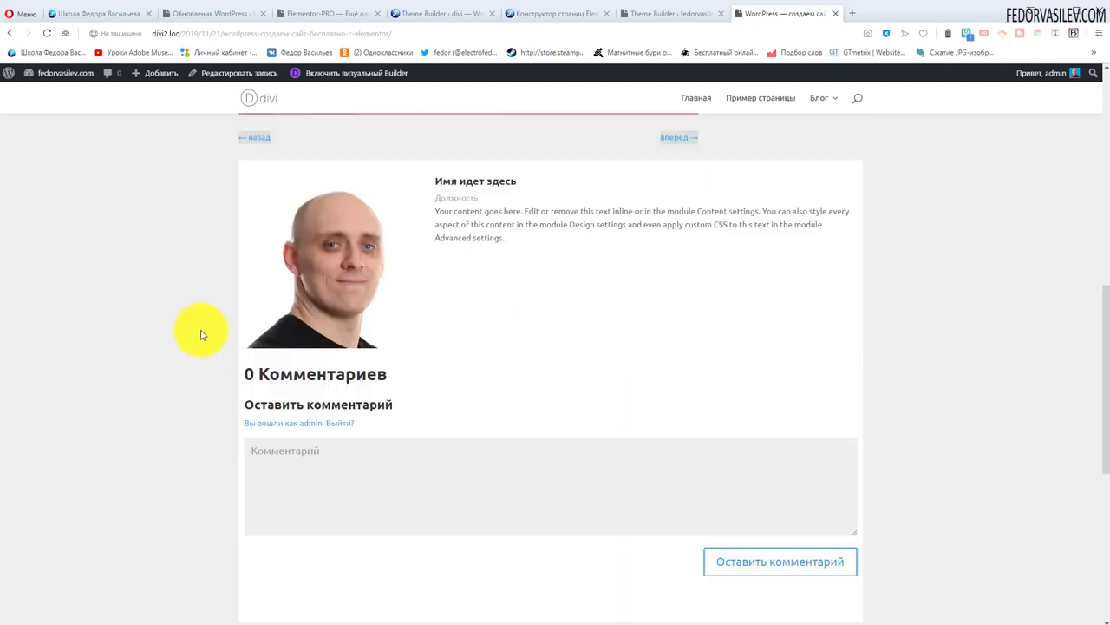
scroll(230, 312, "up", 1)
scroll(233, 358, "down", 4)
Post the test comment "wefsedfsdfd" on the article and look at the comment section
left_click(722, 390)
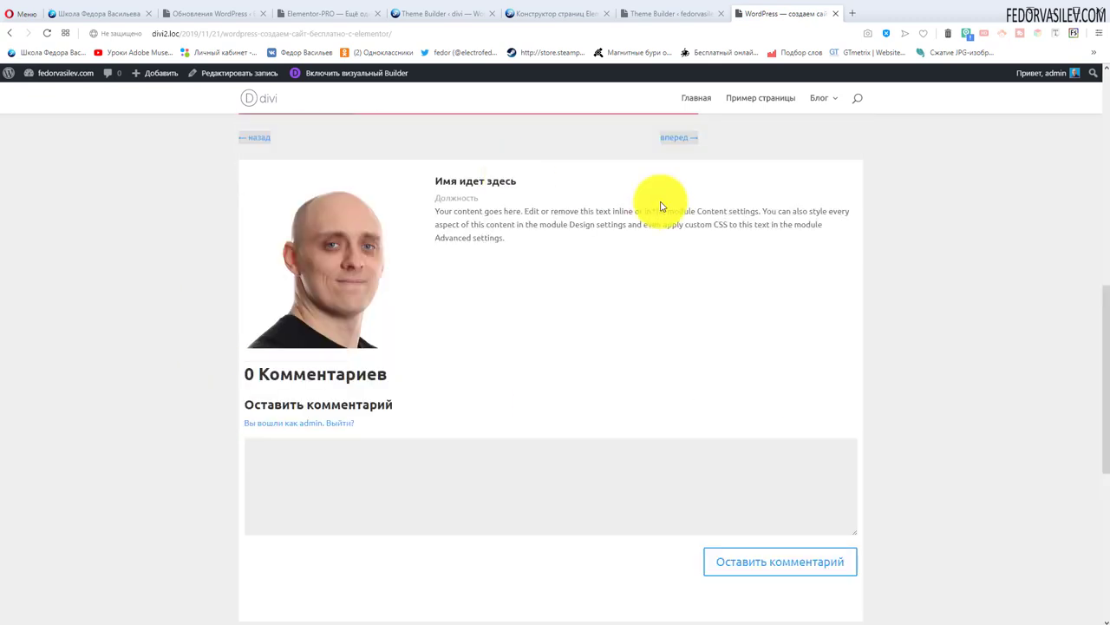
scroll(429, 278, "down", 3)
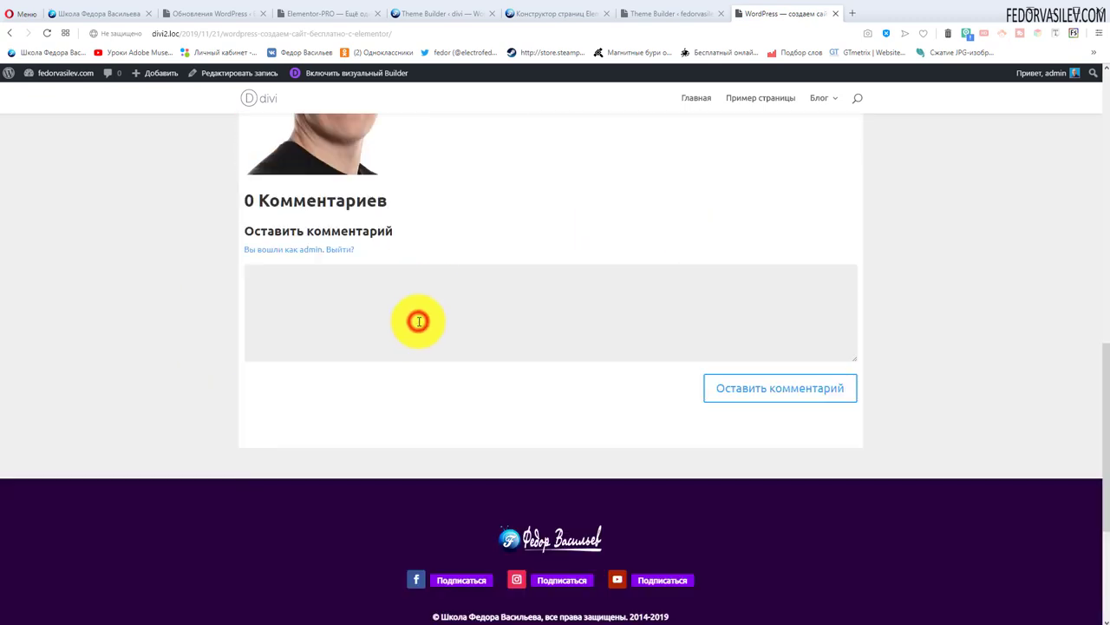
left_click(722, 391)
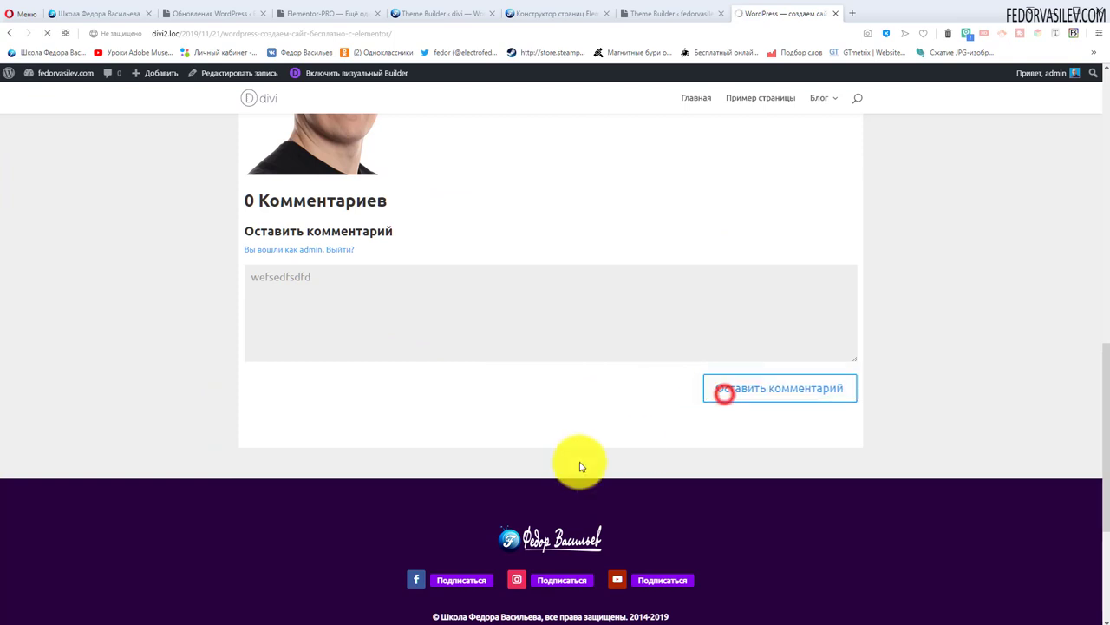
scroll(339, 416, "up", 4)
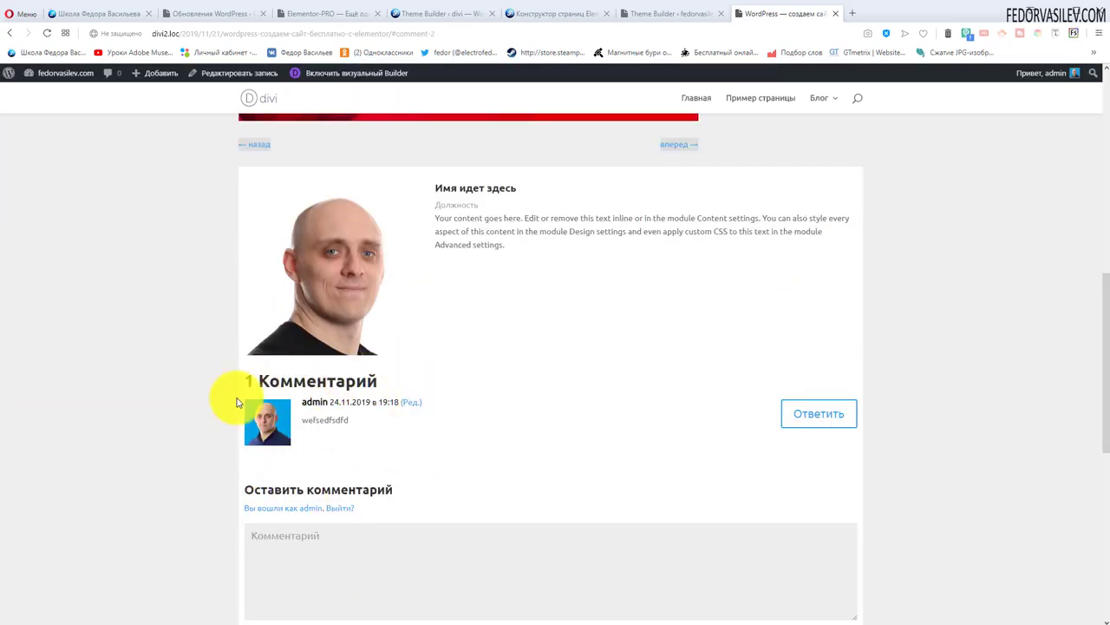
Open the Gridbox PageSpeed Insights post from the blog's joomla category and examine how the template applies to it
scroll(624, 286, "up", 10)
mouse_move(818, 113)
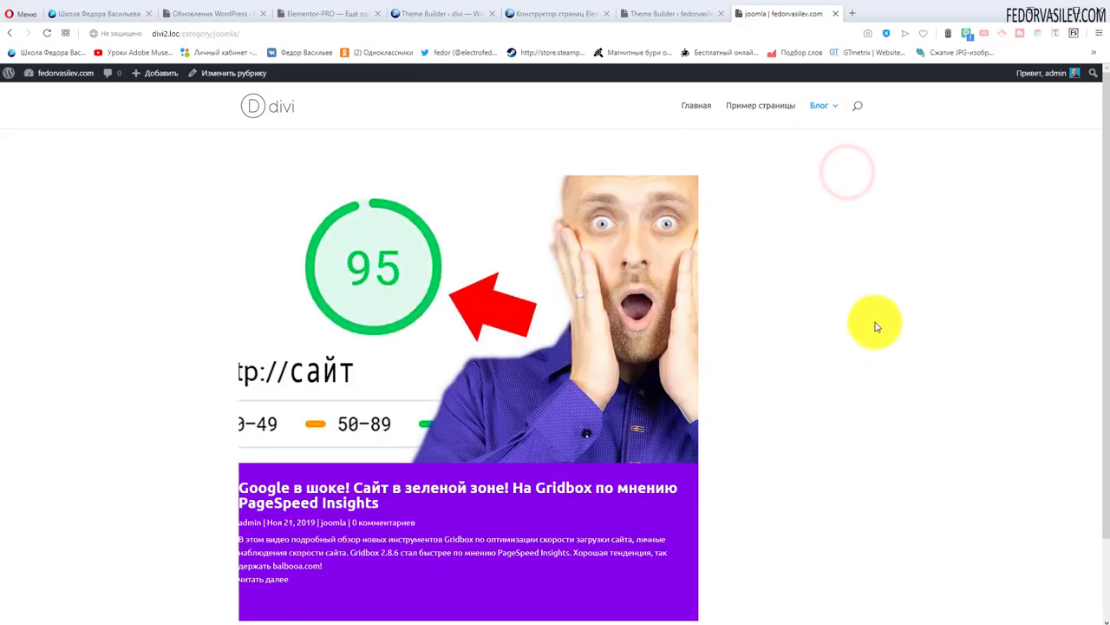
left_click(420, 272)
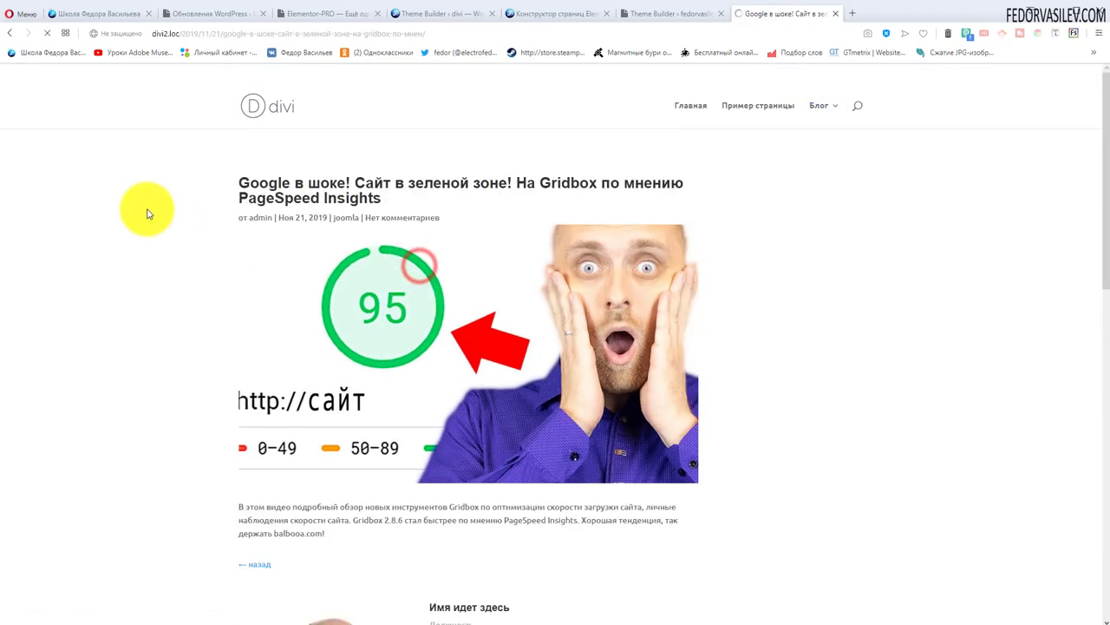
scroll(261, 261, "down", 1)
scroll(116, 272, "down", 8)
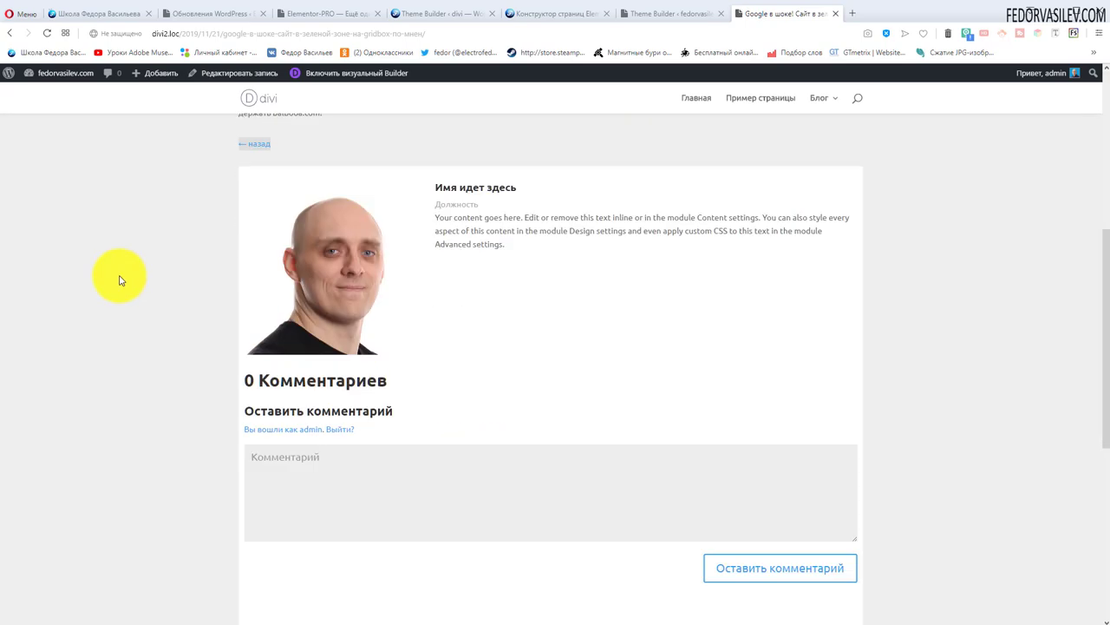
scroll(118, 276, "up", 4)
scroll(120, 279, "up", 4)
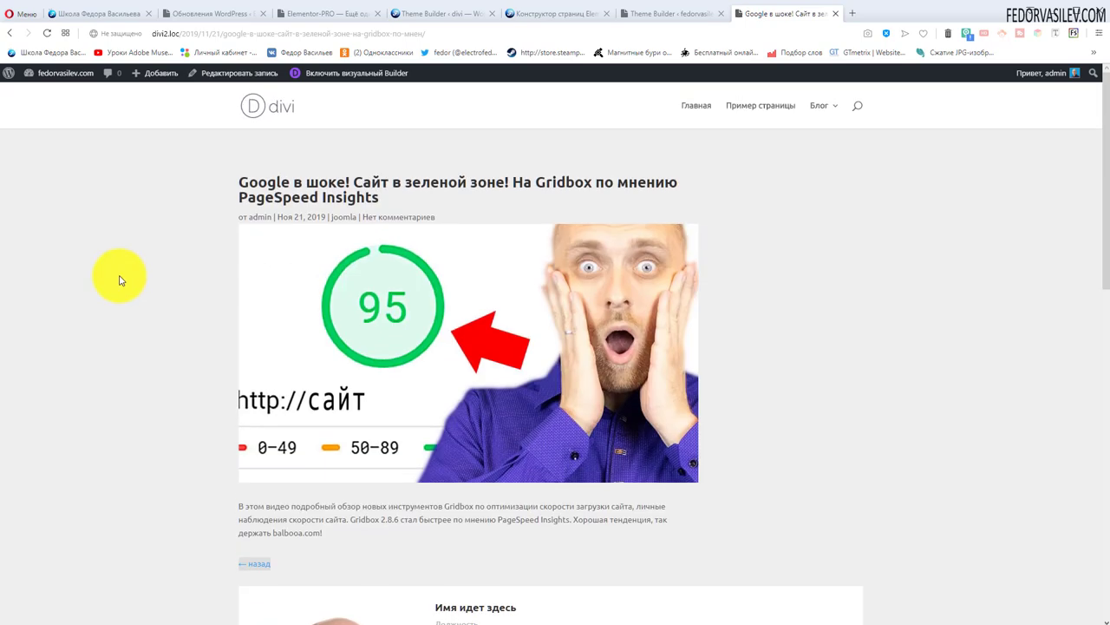
key("ctrl+shift+Tab")
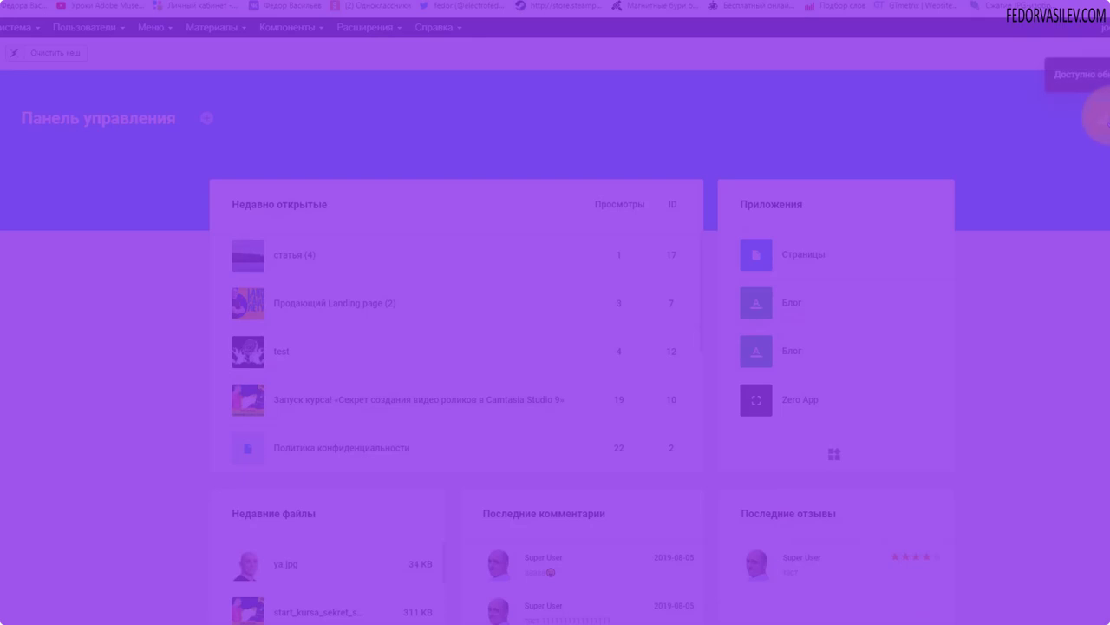
left_click(1098, 120)
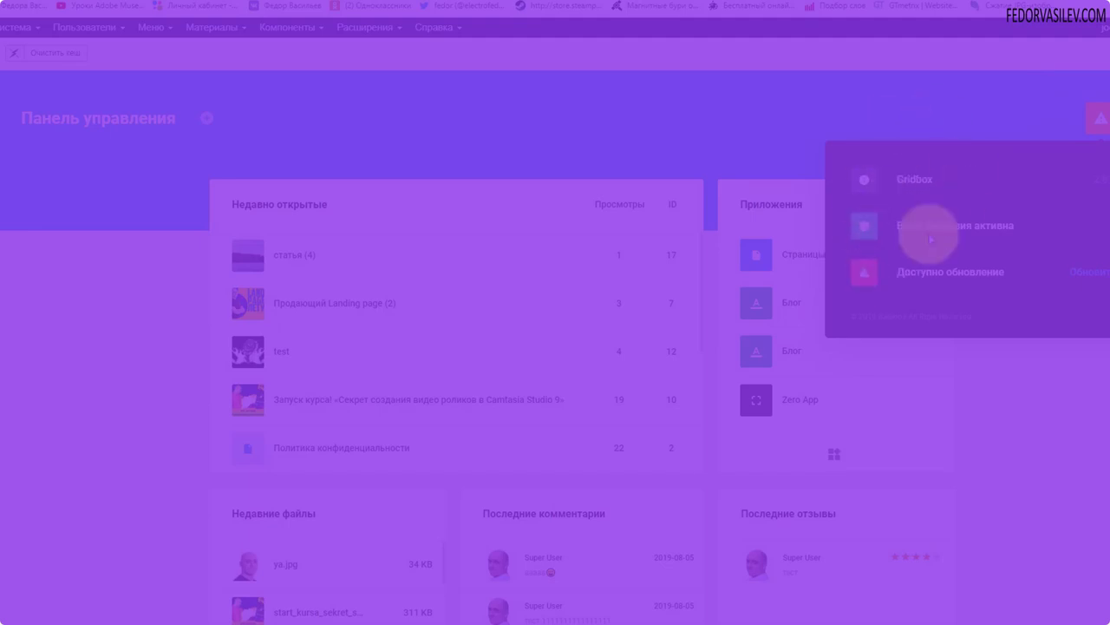
left_click(922, 228)
left_click(29, 223)
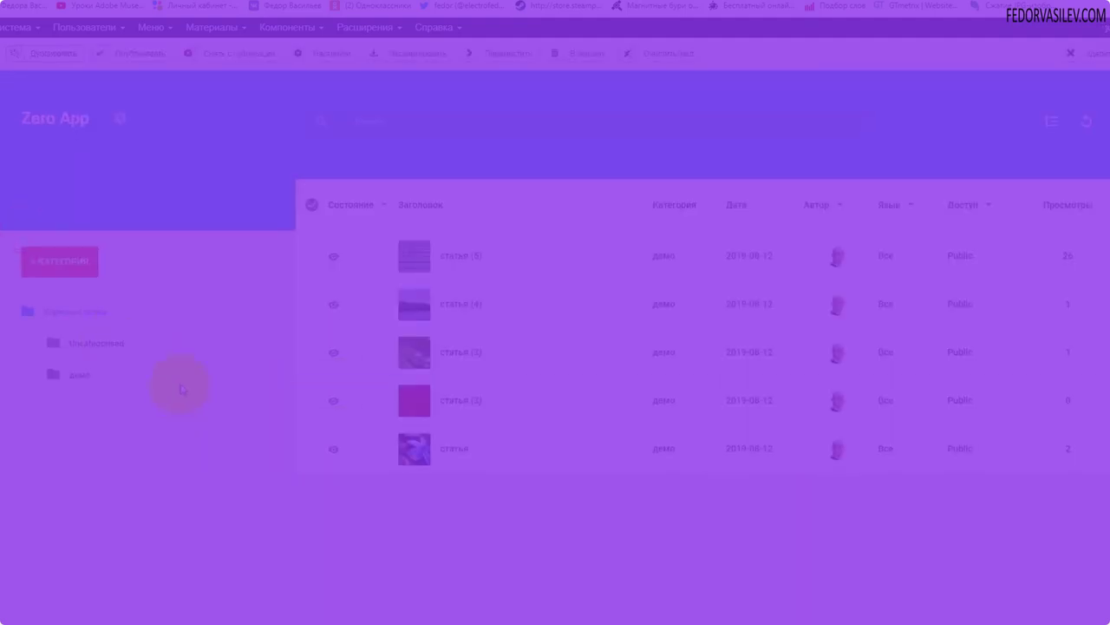
left_click(121, 119)
left_click(129, 280)
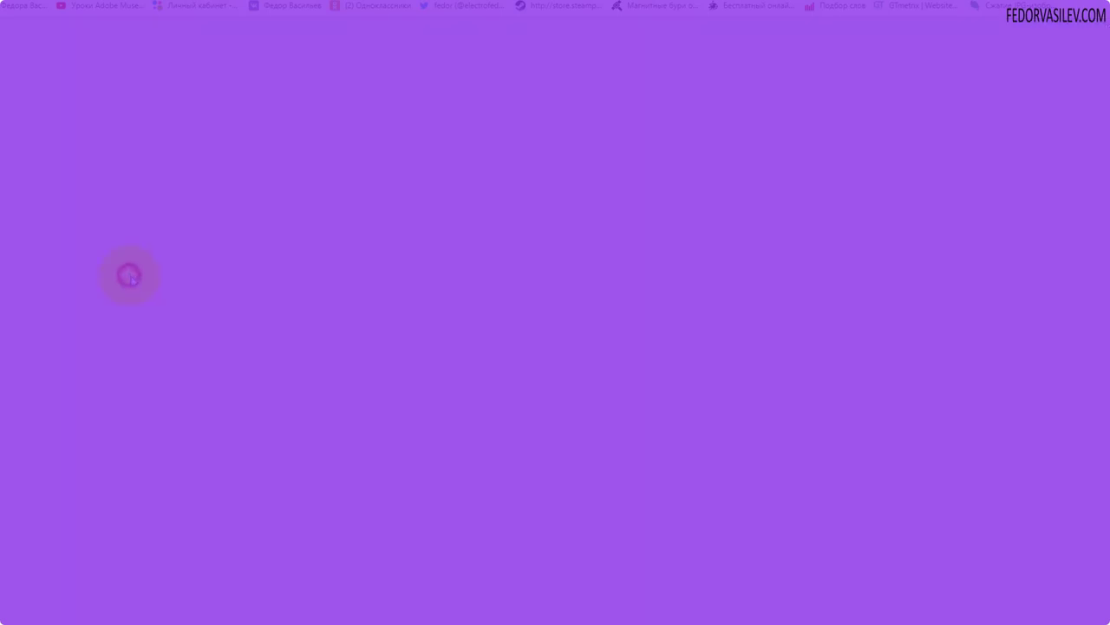